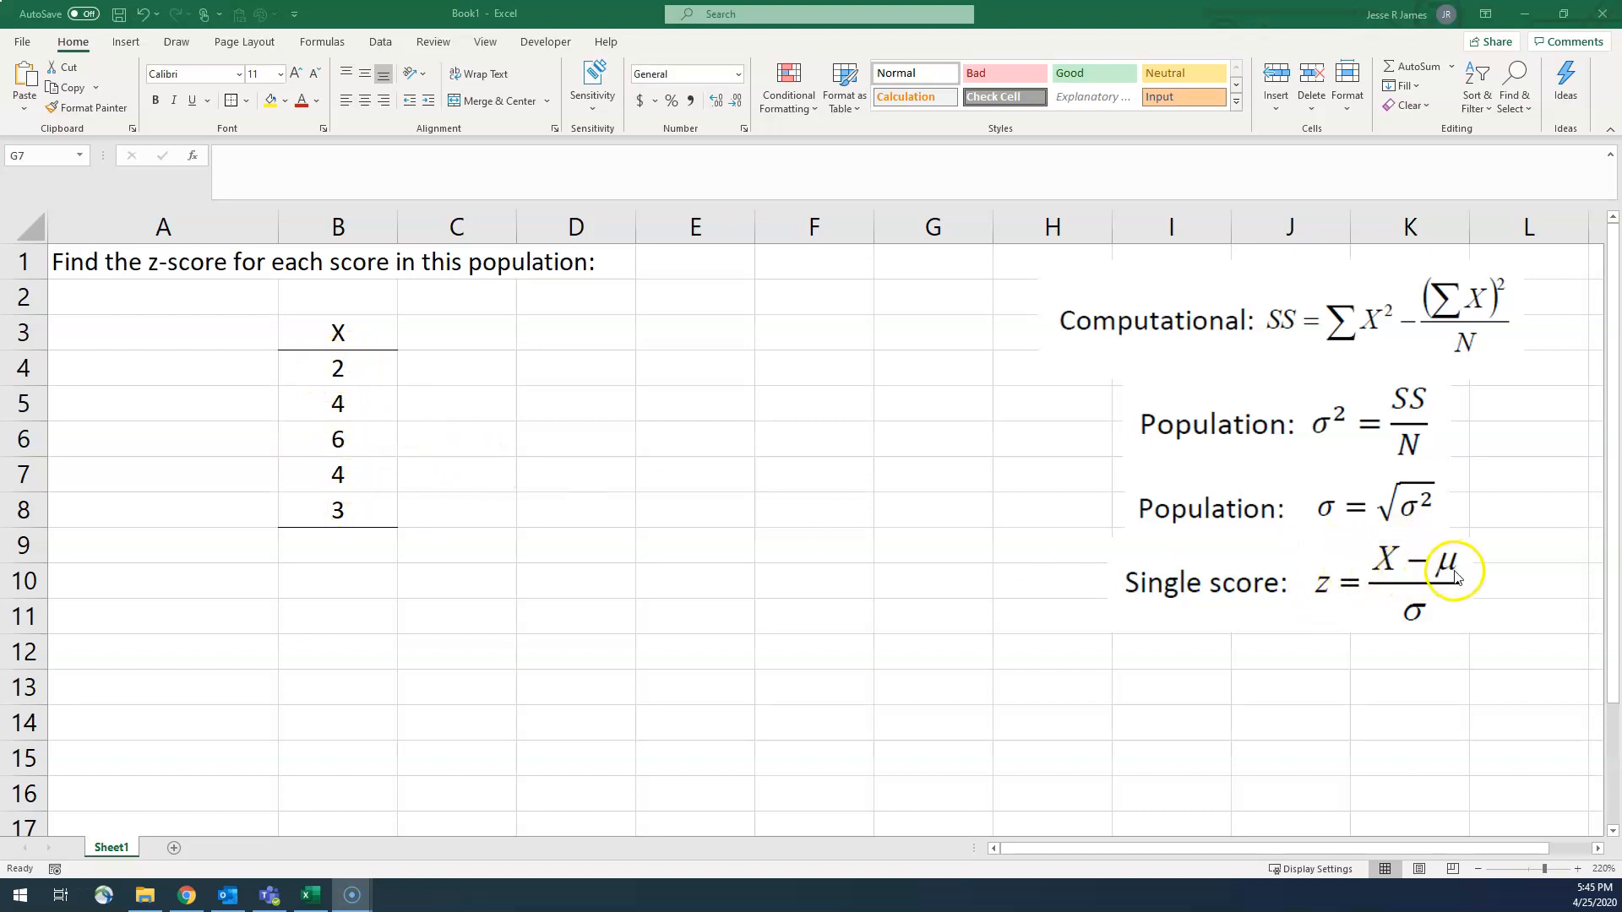
# Step: Calculate the mean of the X scores B4:B8 in cell B9 with the AVERAGE function
pyautogui.click(336, 549)
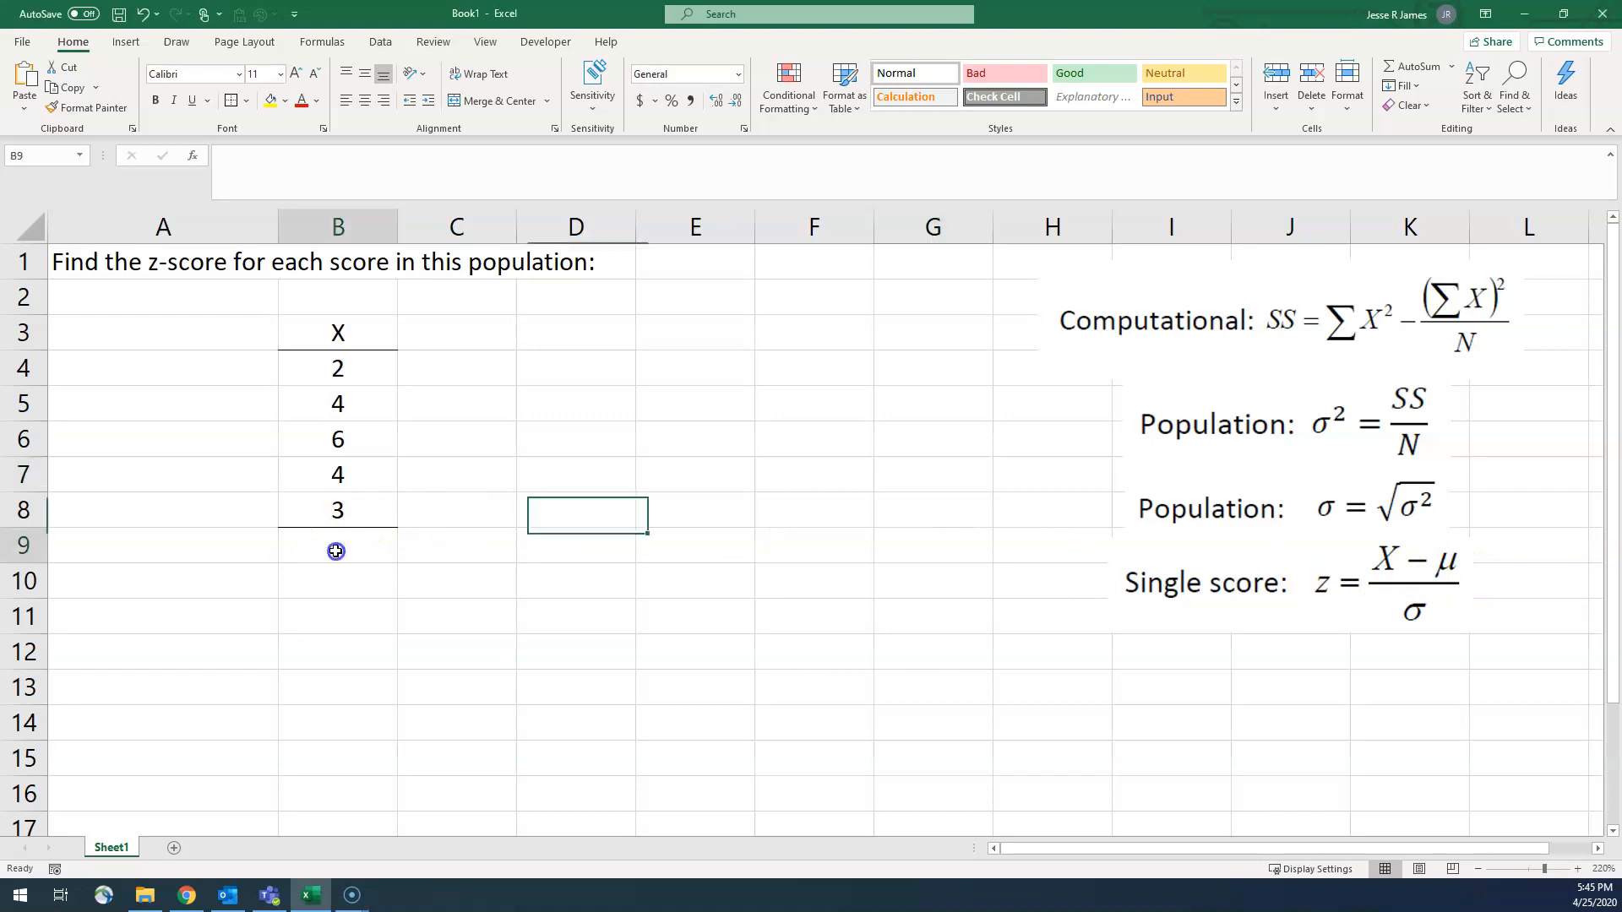
pyautogui.write('=ma')
pyautogui.press('BackSpace')
pyautogui.press('BackSpace')
pyautogui.write('average(')
pyautogui.press('Up')
pyautogui.hotkey('shift', 'Up')
pyautogui.hotkey('shift', 'Up')
pyautogui.hotkey('shift', 'Up')
pyautogui.hotkey('shift', 'Up')
pyautogui.press('Return')
# Step: Label the average's row by entering Mean in cell A9
pyautogui.press('Up')
pyautogui.press('Left')
pyautogui.write('Mean')
pyautogui.press('Return')
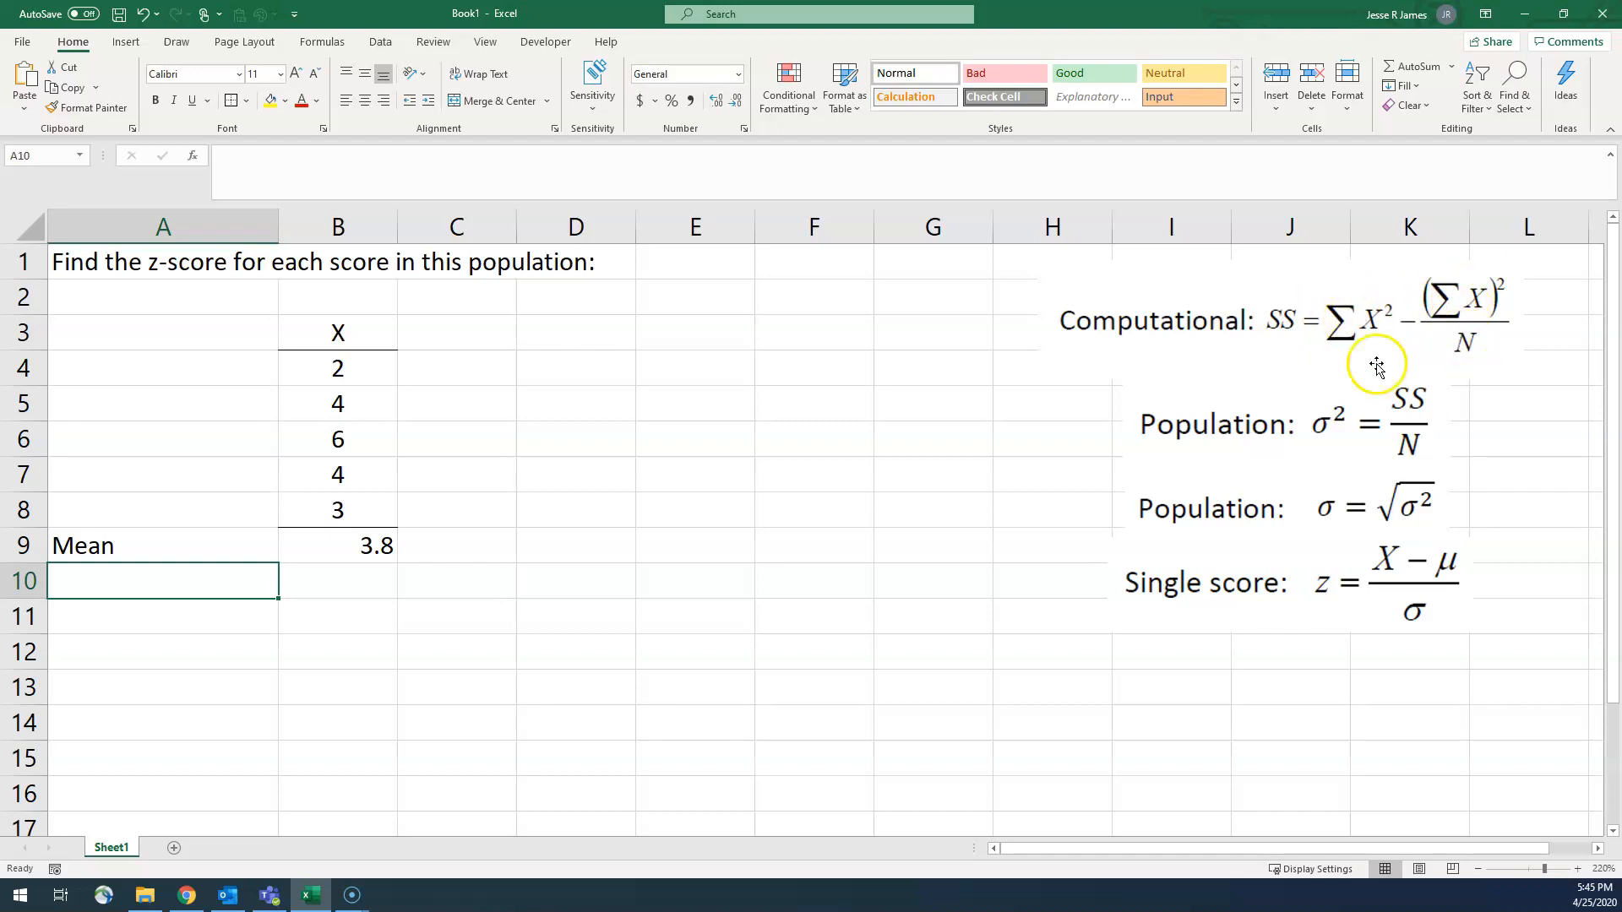
# Step: Square the first X score in cell C4 with the formula =B4*B4
pyautogui.moveTo(375, 368); pyautogui.dragTo(376, 508)
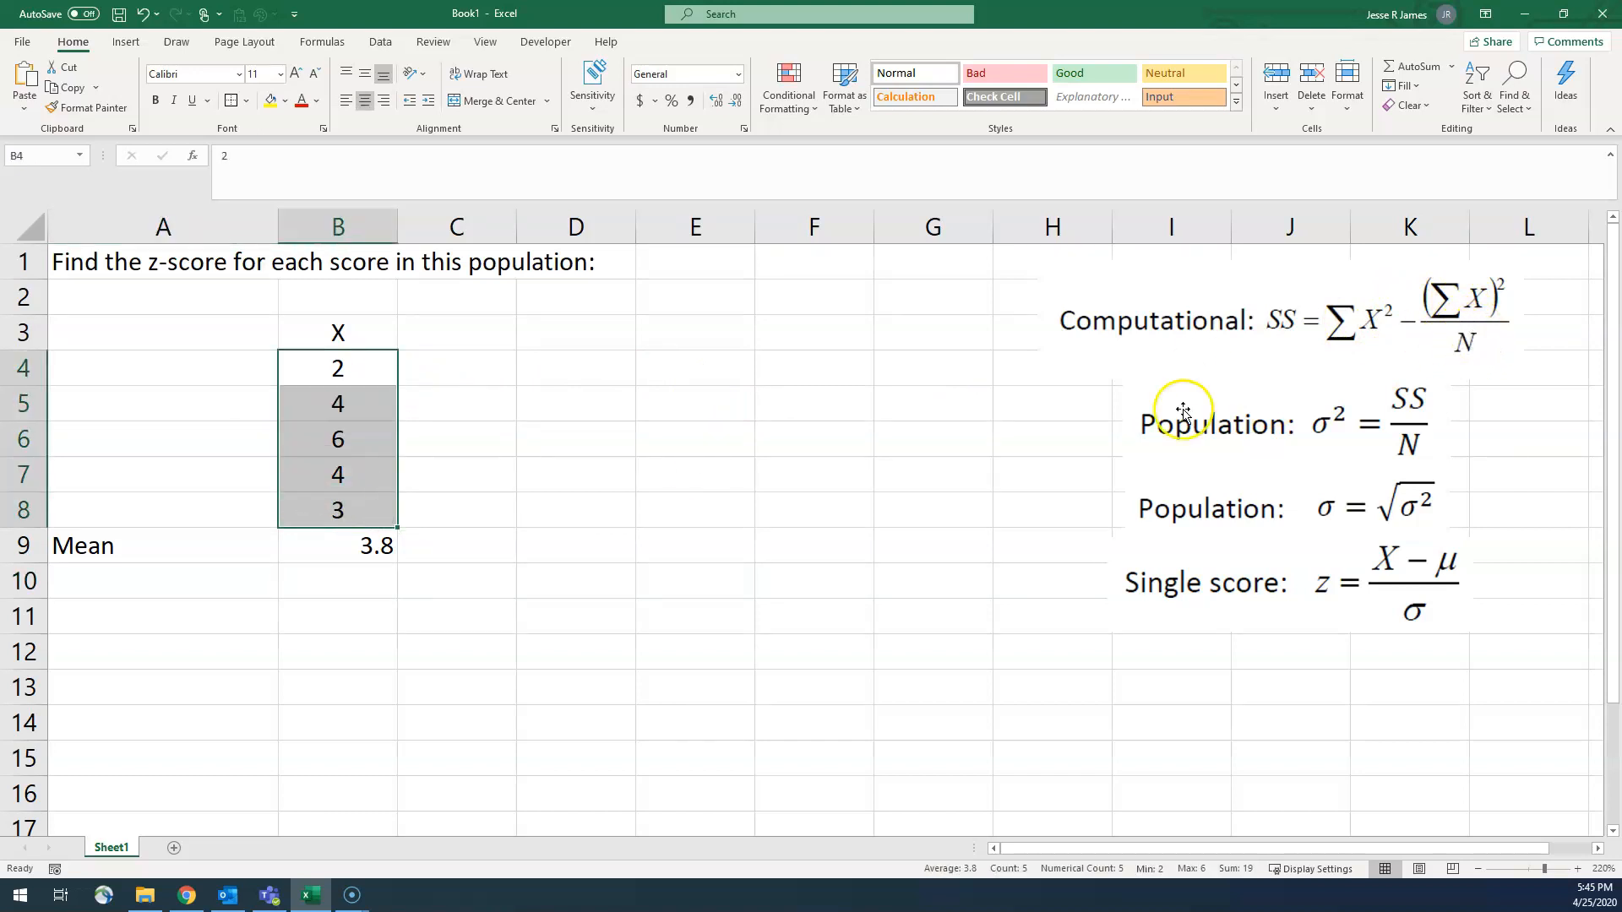
pyautogui.click(429, 363)
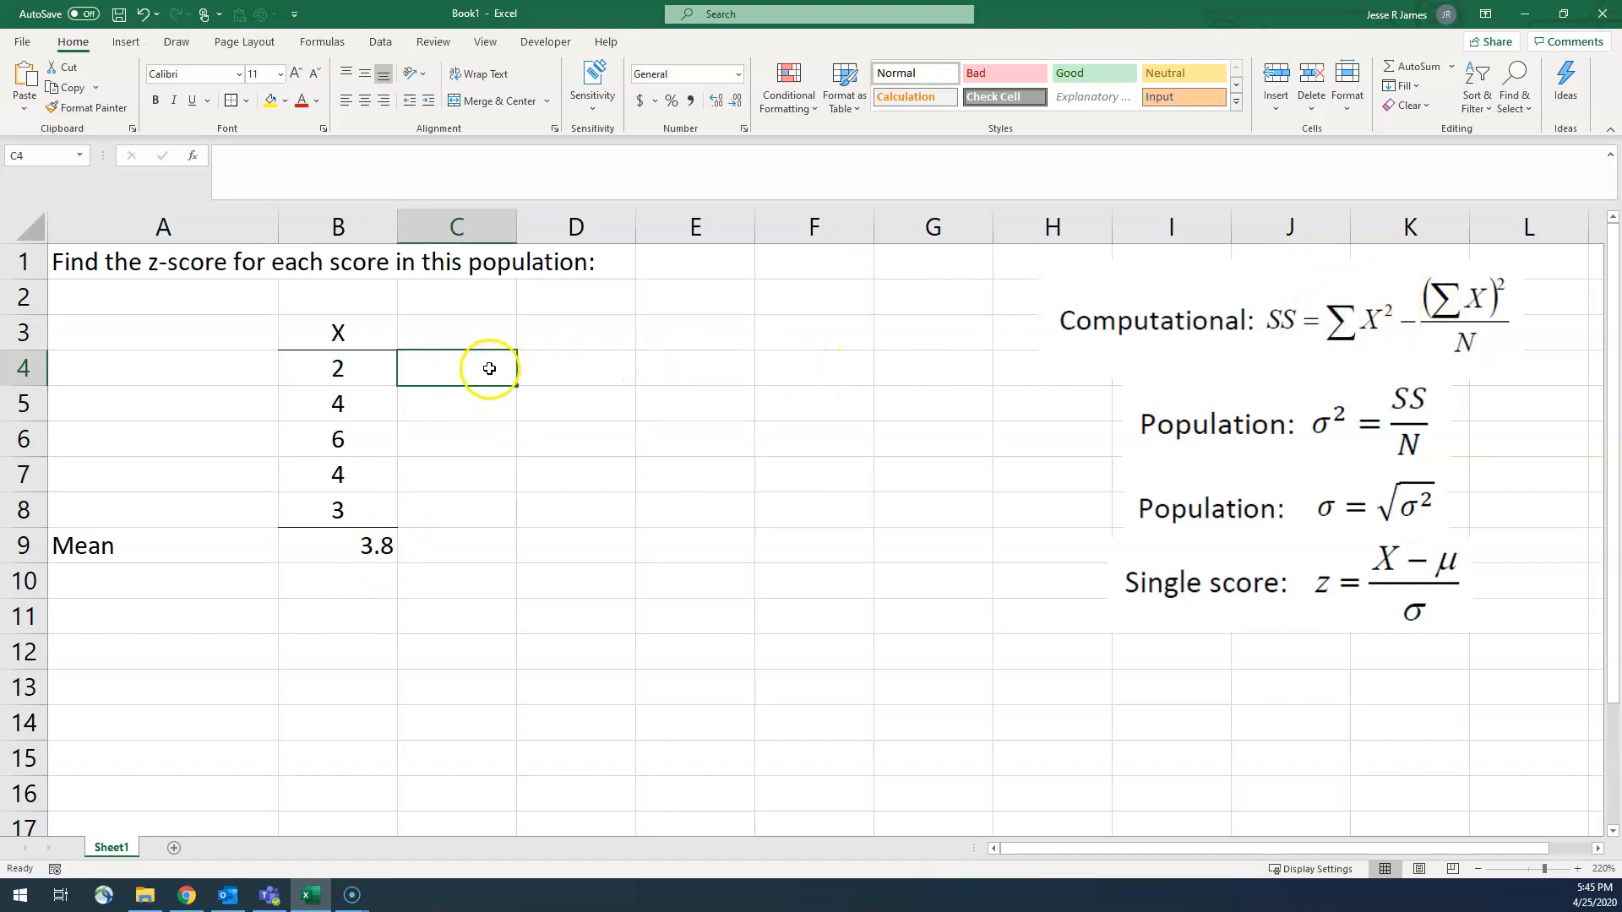
pyautogui.write('=')
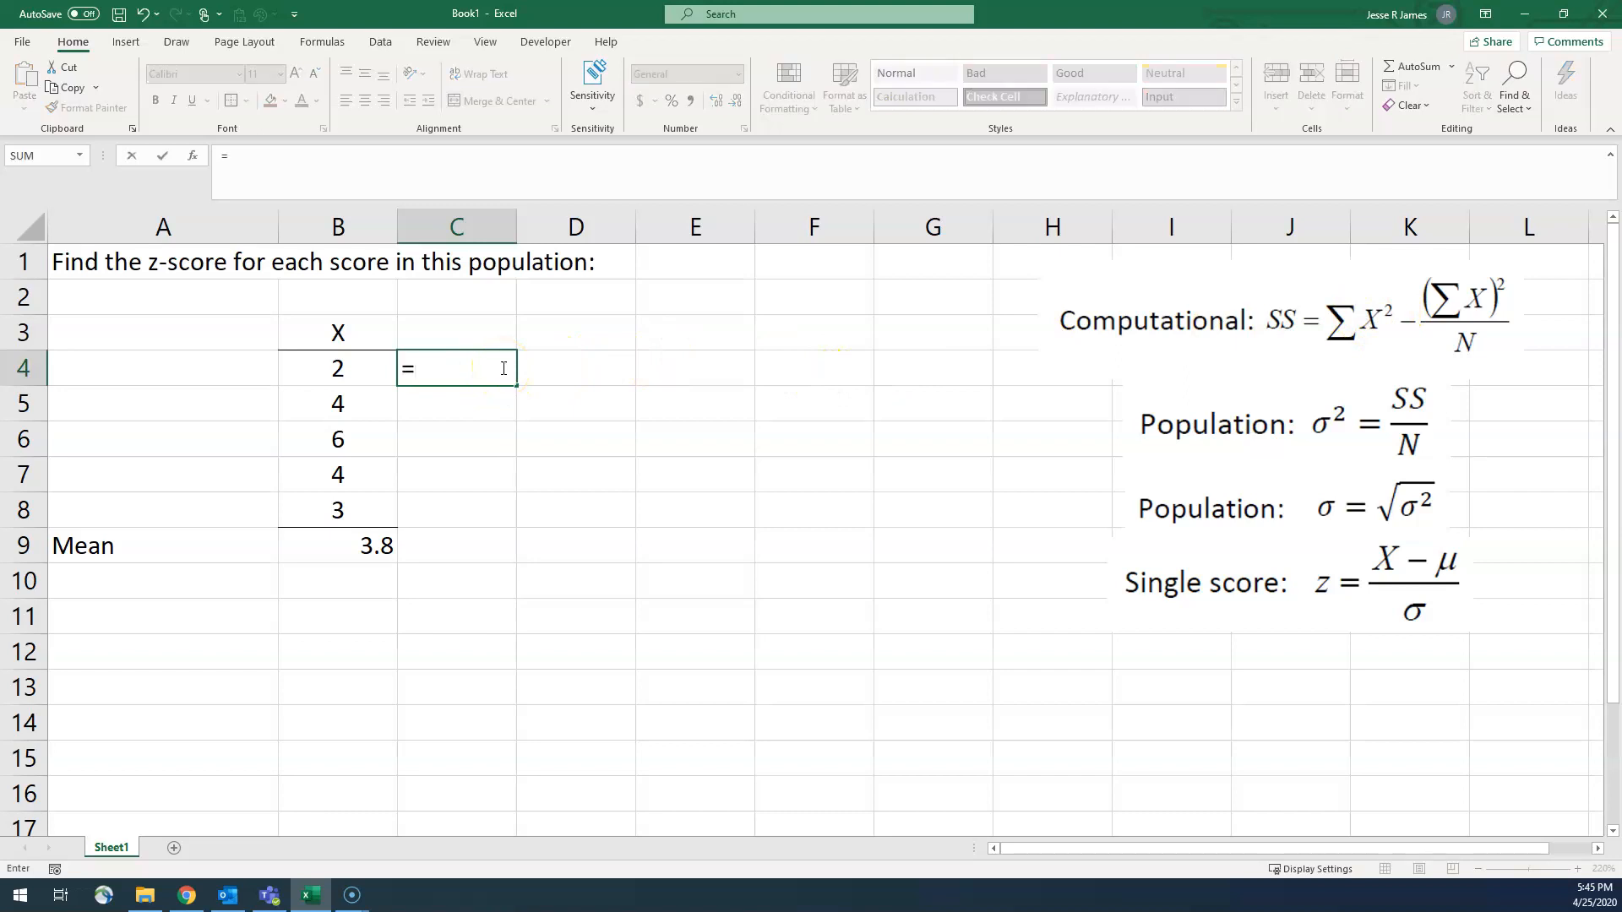
pyautogui.click(339, 373)
pyautogui.write('*')
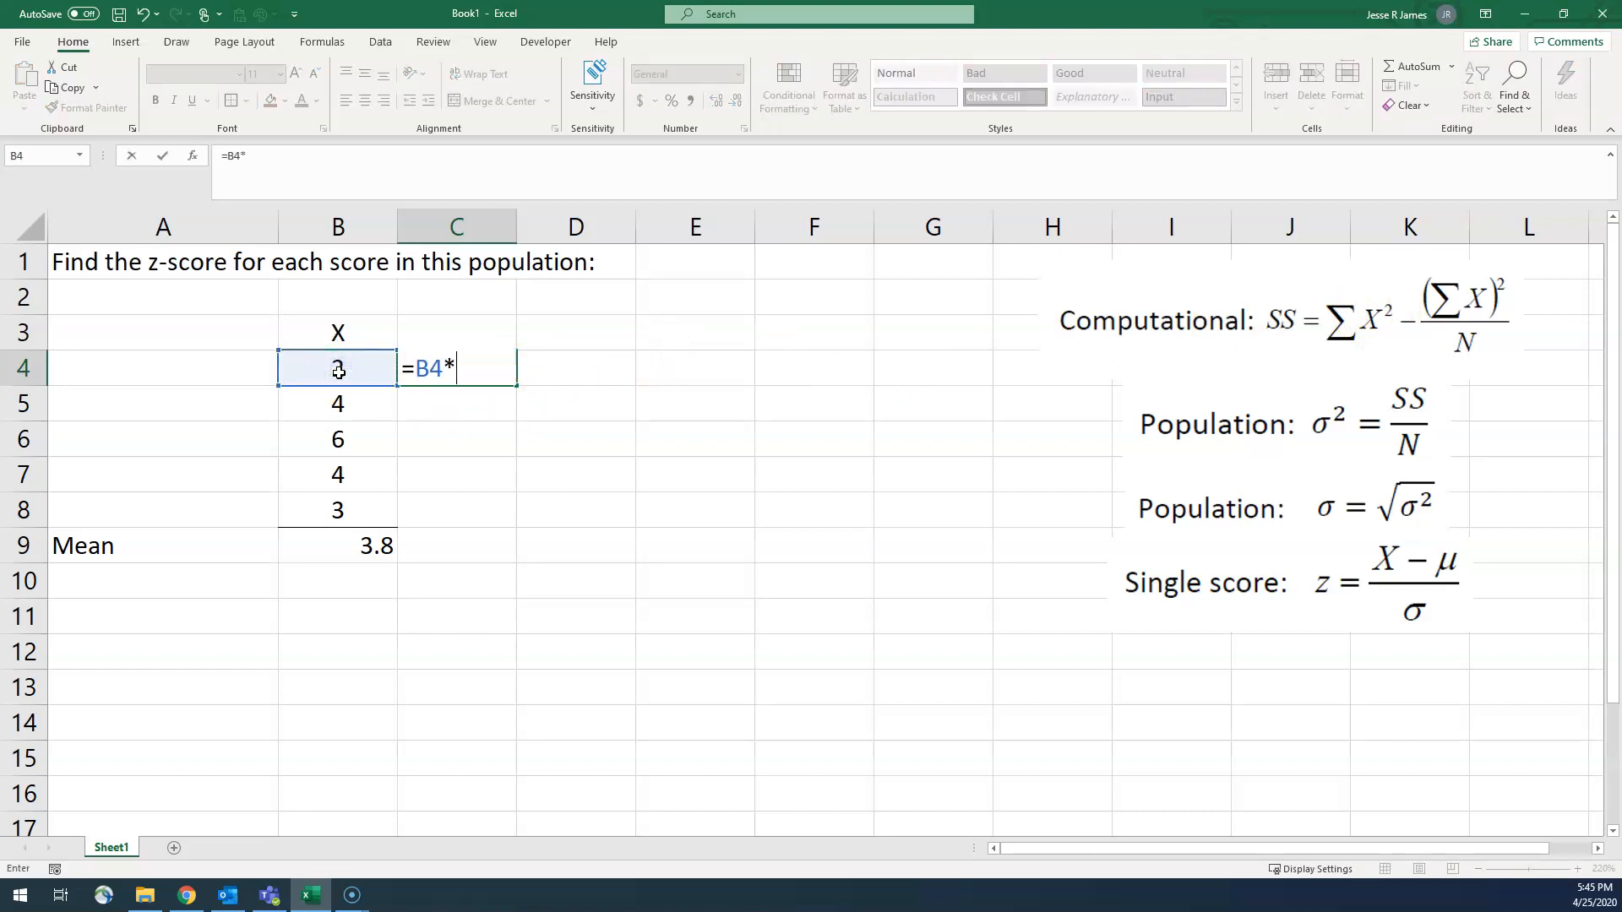
pyautogui.click(322, 373)
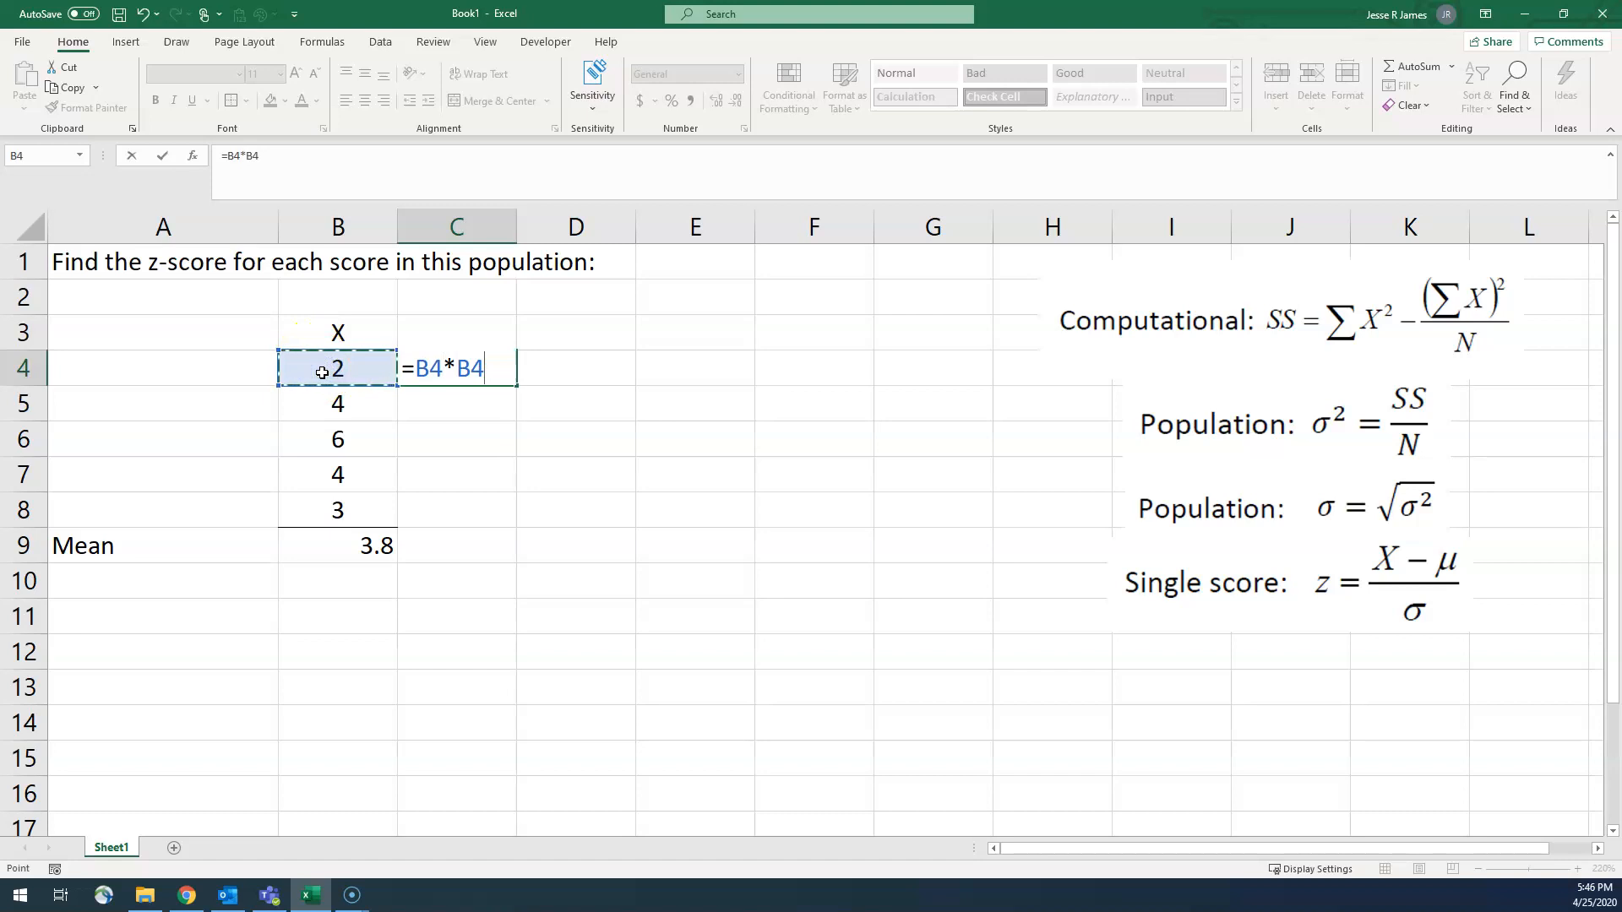
pyautogui.press('Return')
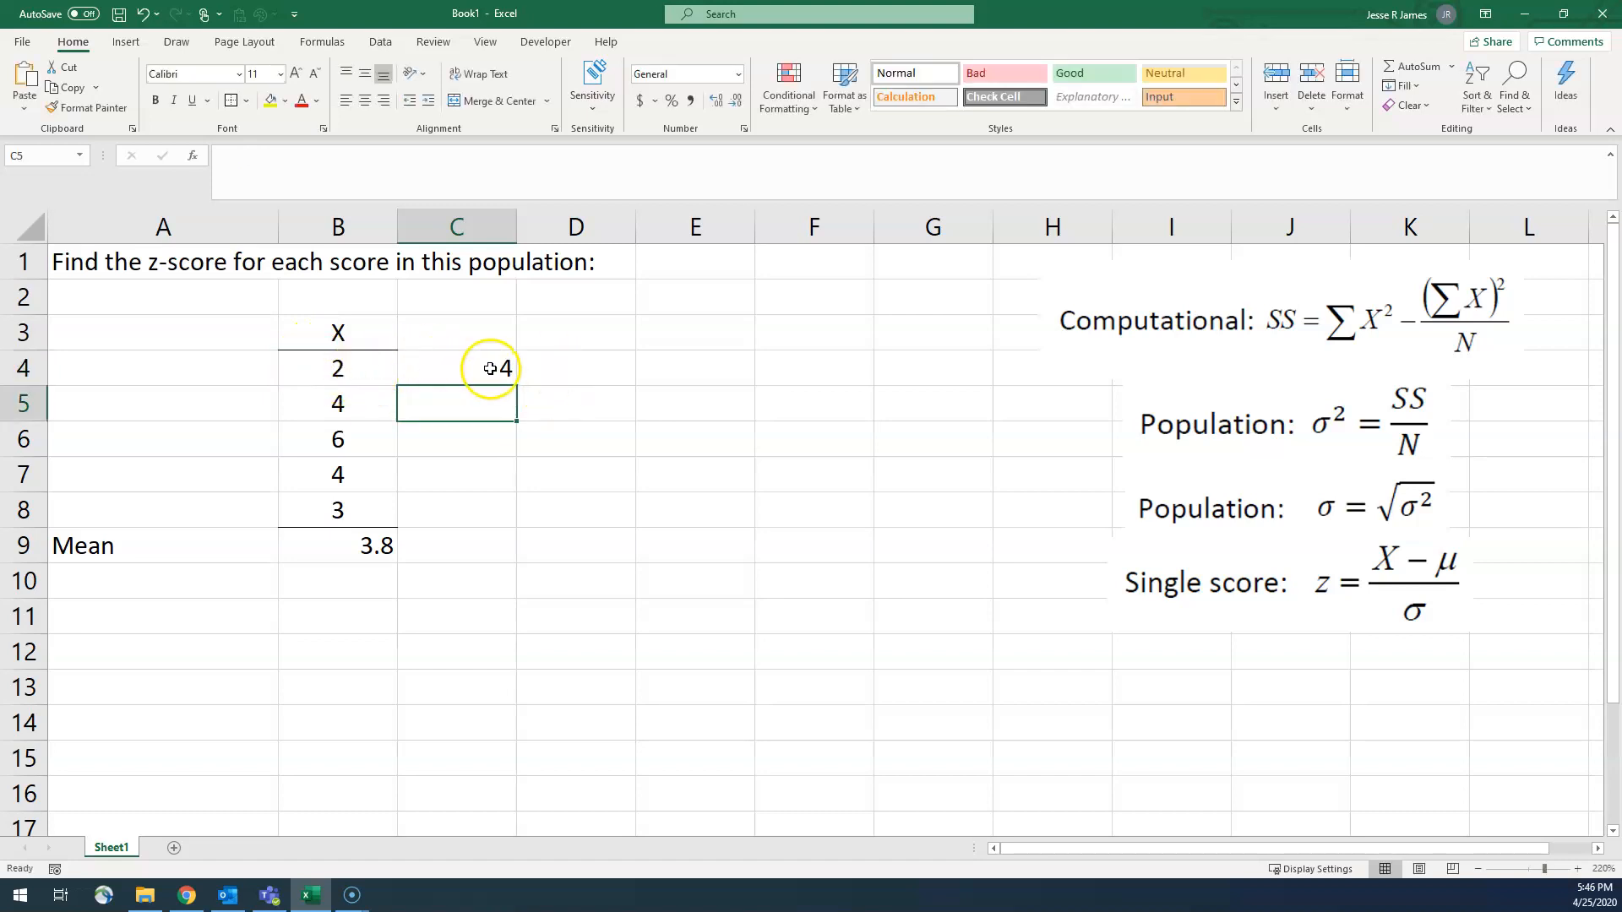
# Step: Fill the squaring formula from C4 down through C8 and check the copied cells against their X scores
pyautogui.click(475, 363)
pyautogui.moveTo(515, 393); pyautogui.dragTo(518, 526)
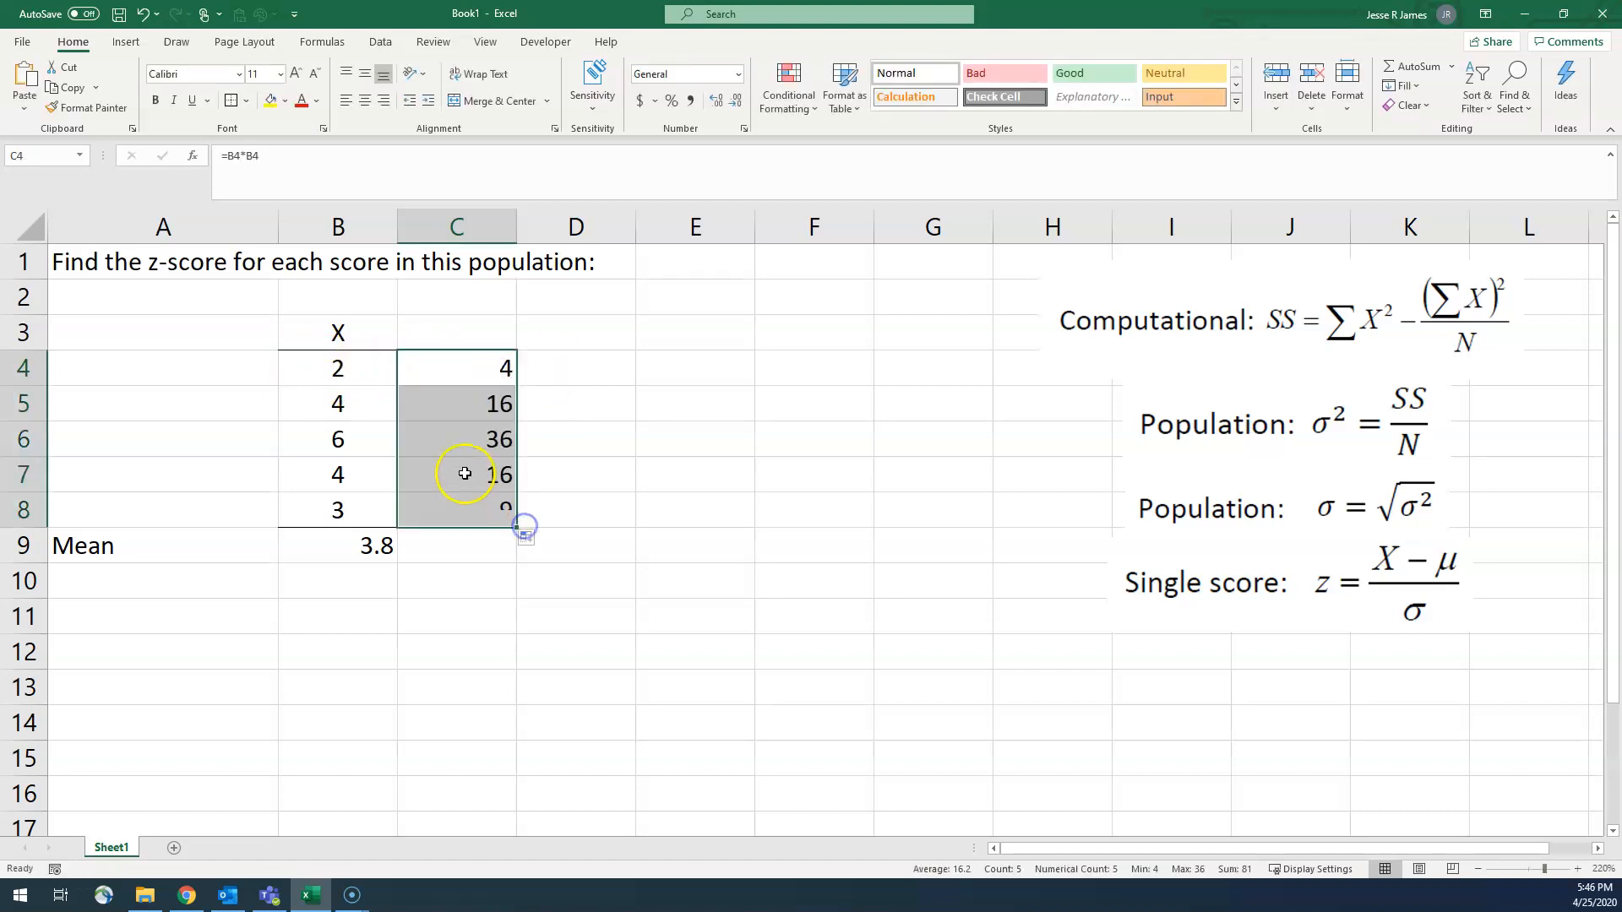
pyautogui.click(358, 407)
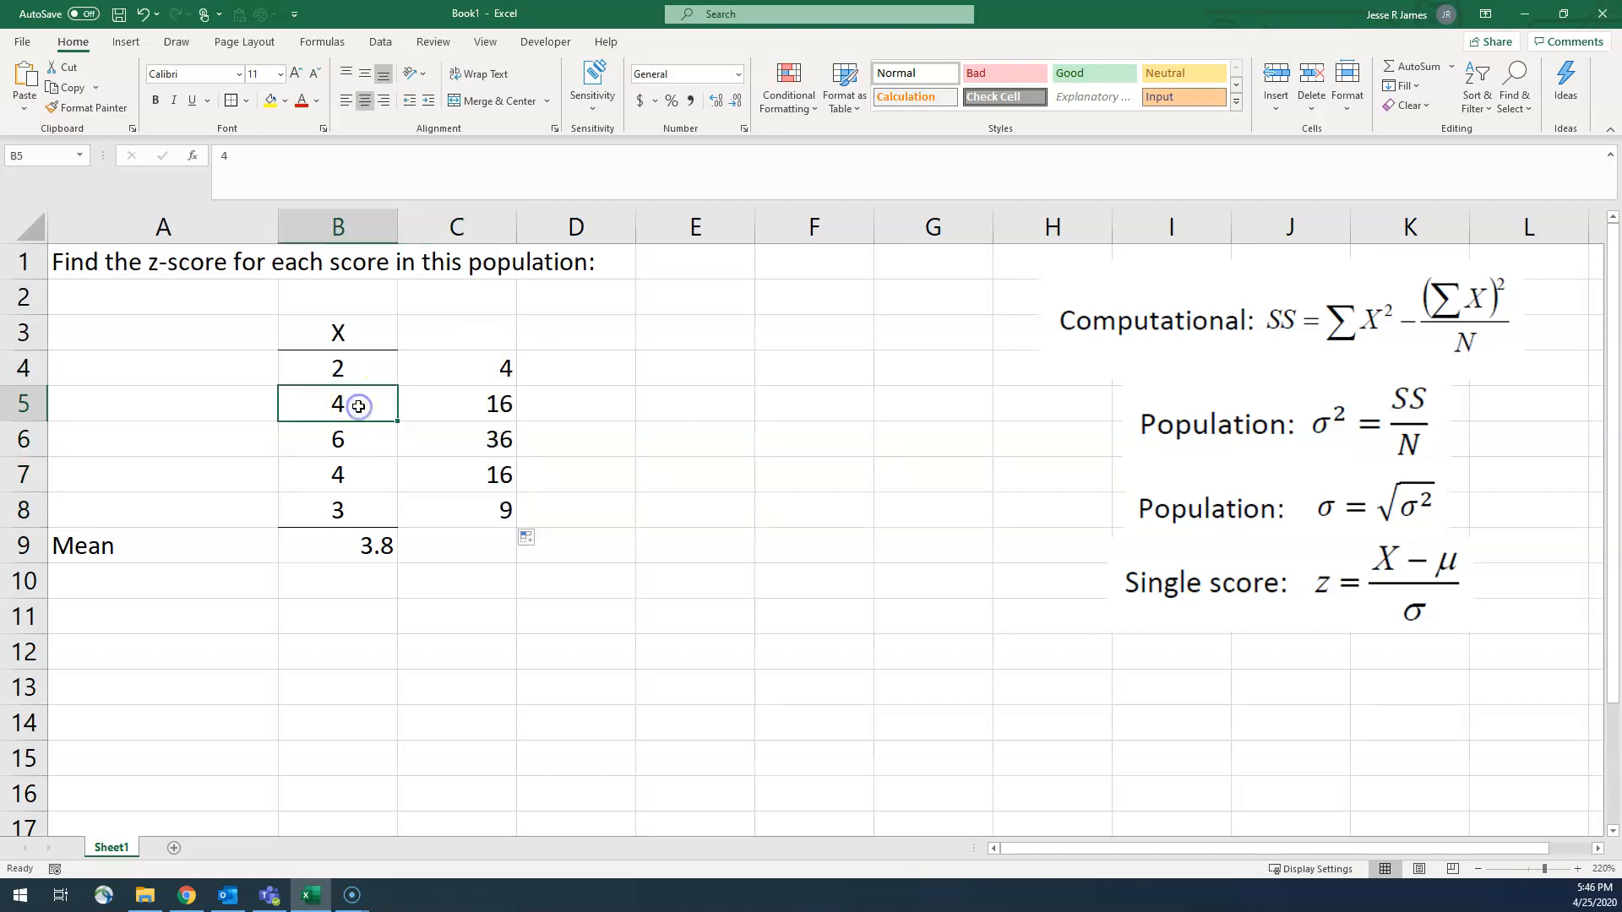
pyautogui.click(441, 404)
pyautogui.click(388, 434)
pyautogui.click(452, 438)
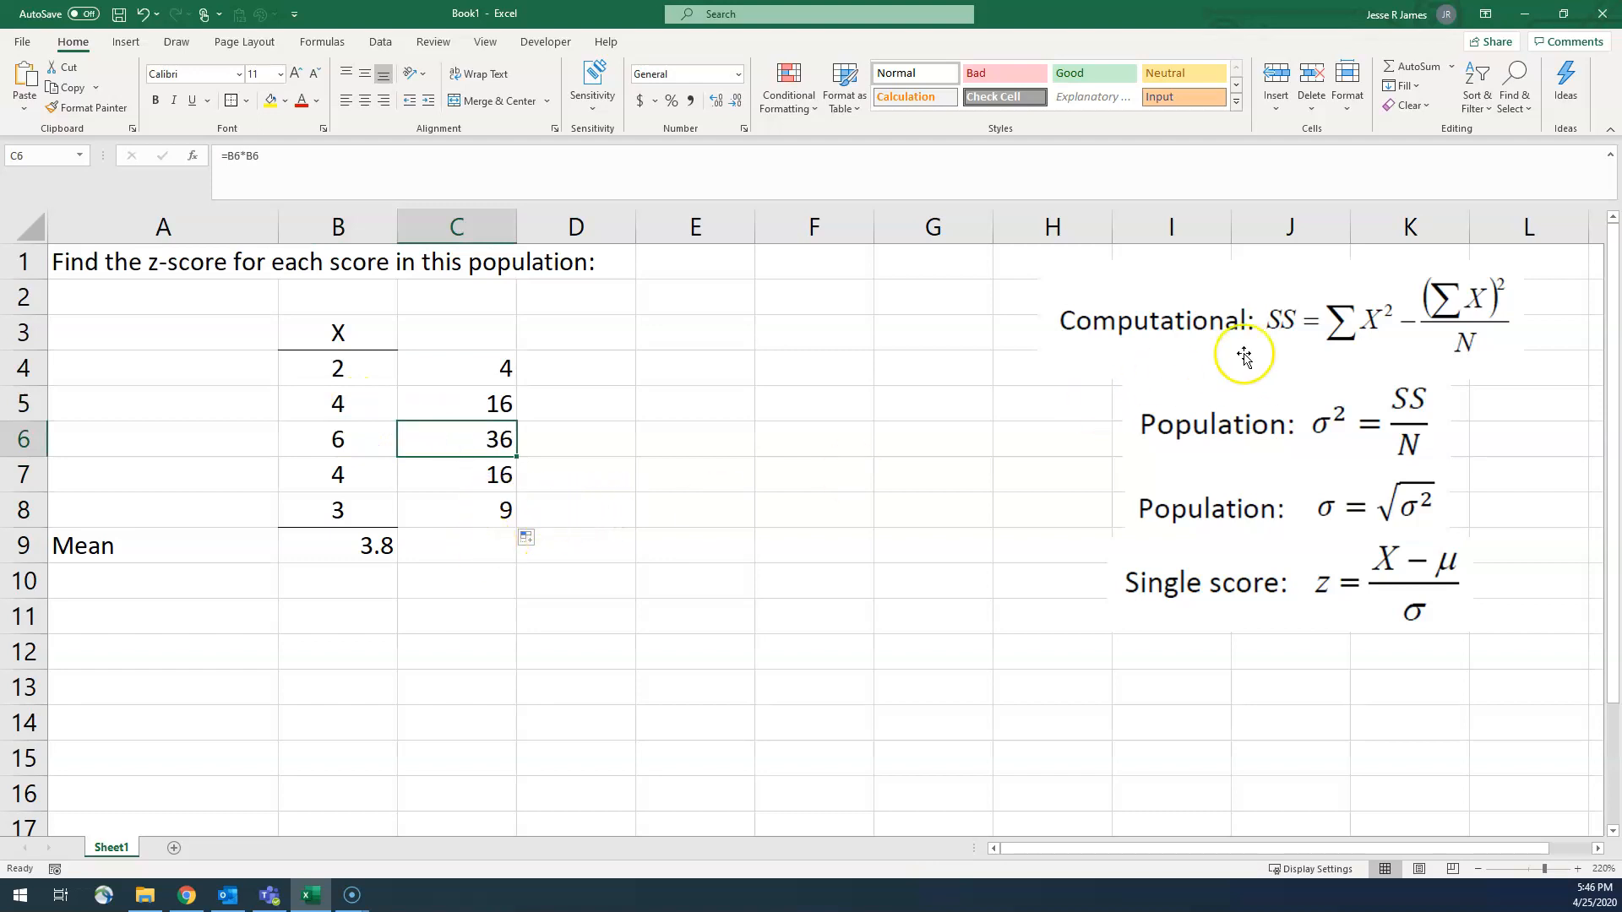
# Step: Total the squared scores C4:C8 in cell C9 with the SUM function
pyautogui.click(478, 546)
pyautogui.write('=sum(')
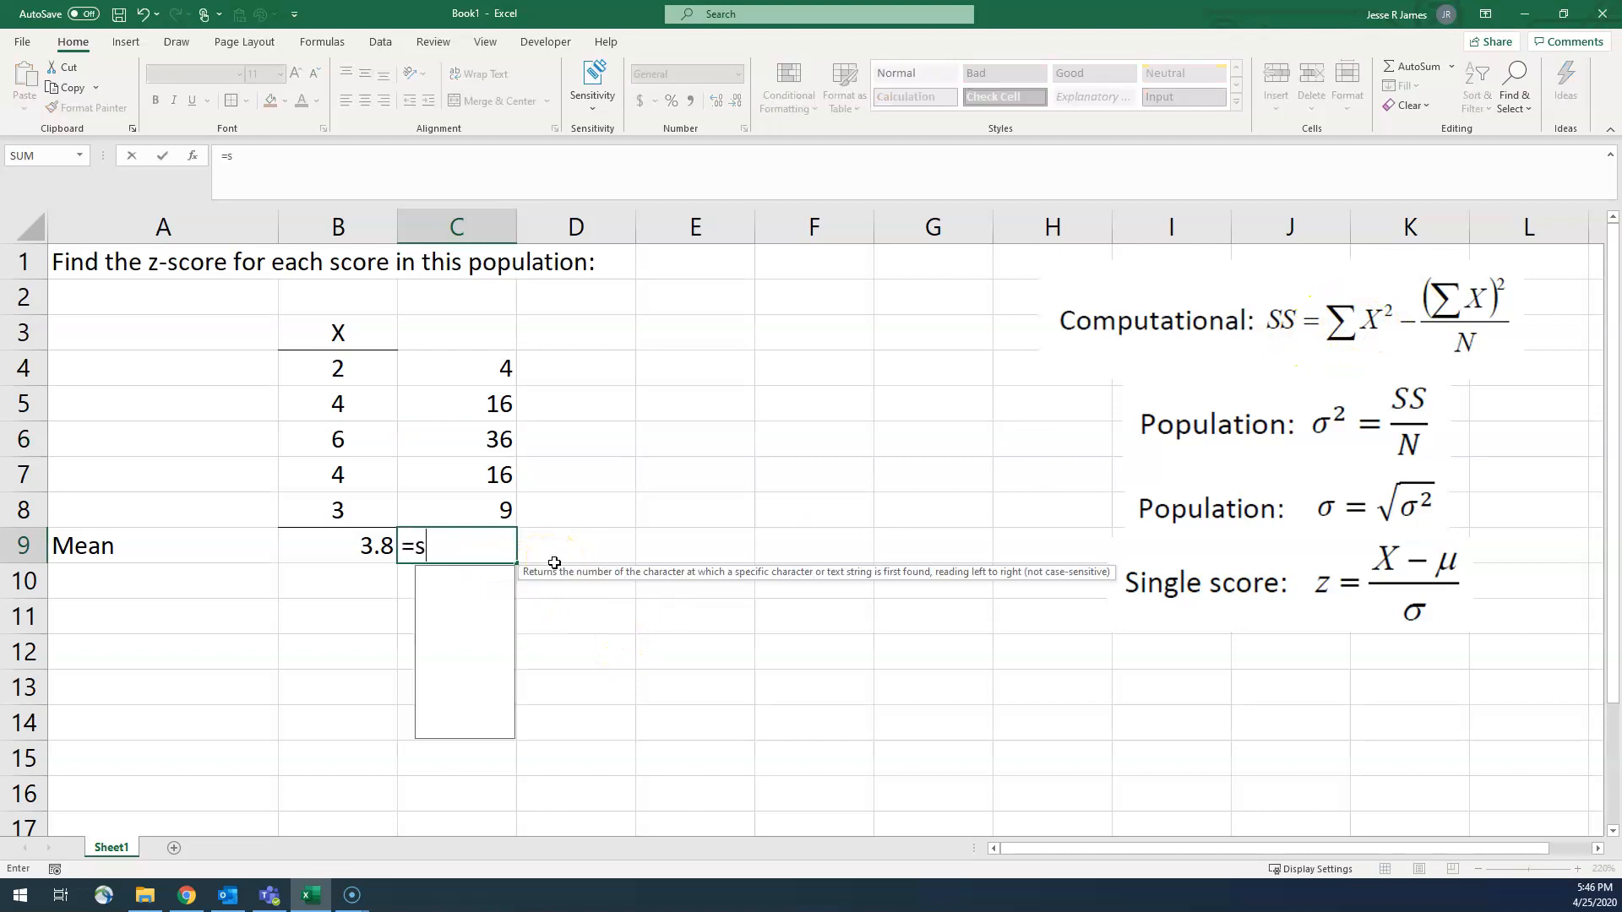
pyautogui.press('Up')
pyautogui.hotkey('shift', 'Up')
pyautogui.hotkey('shift', 'Up')
pyautogui.hotkey('shift', 'Up')
pyautogui.hotkey('shift', 'Up')
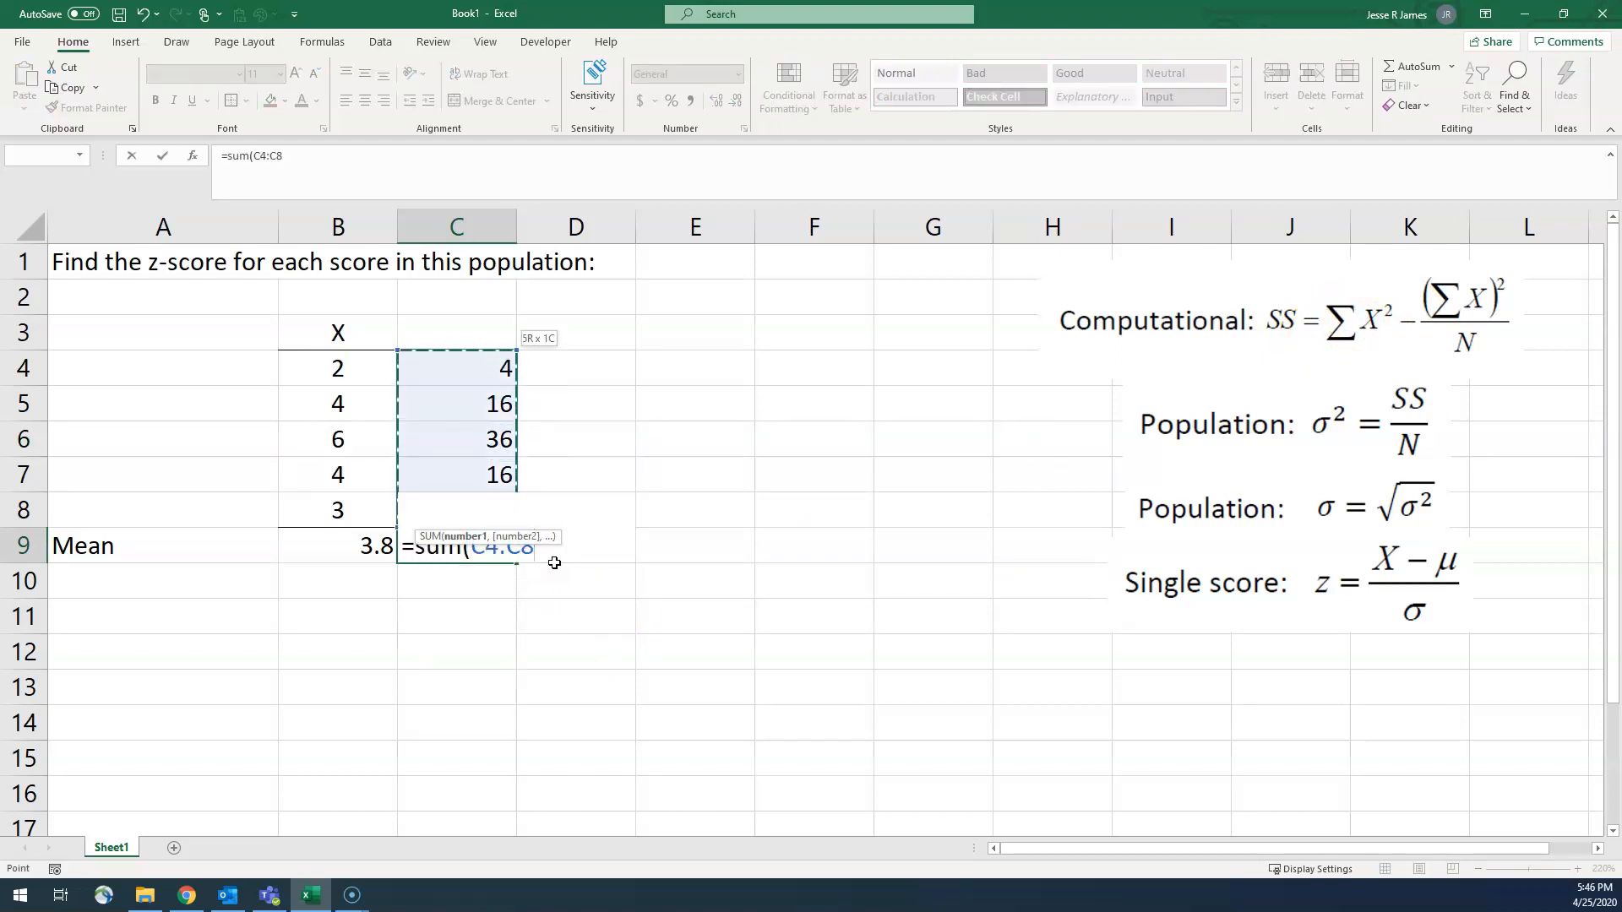
pyautogui.press('Return')
# Step: Add a note reading "Sum of x squared" to cell C9
pyautogui.click(478, 546)
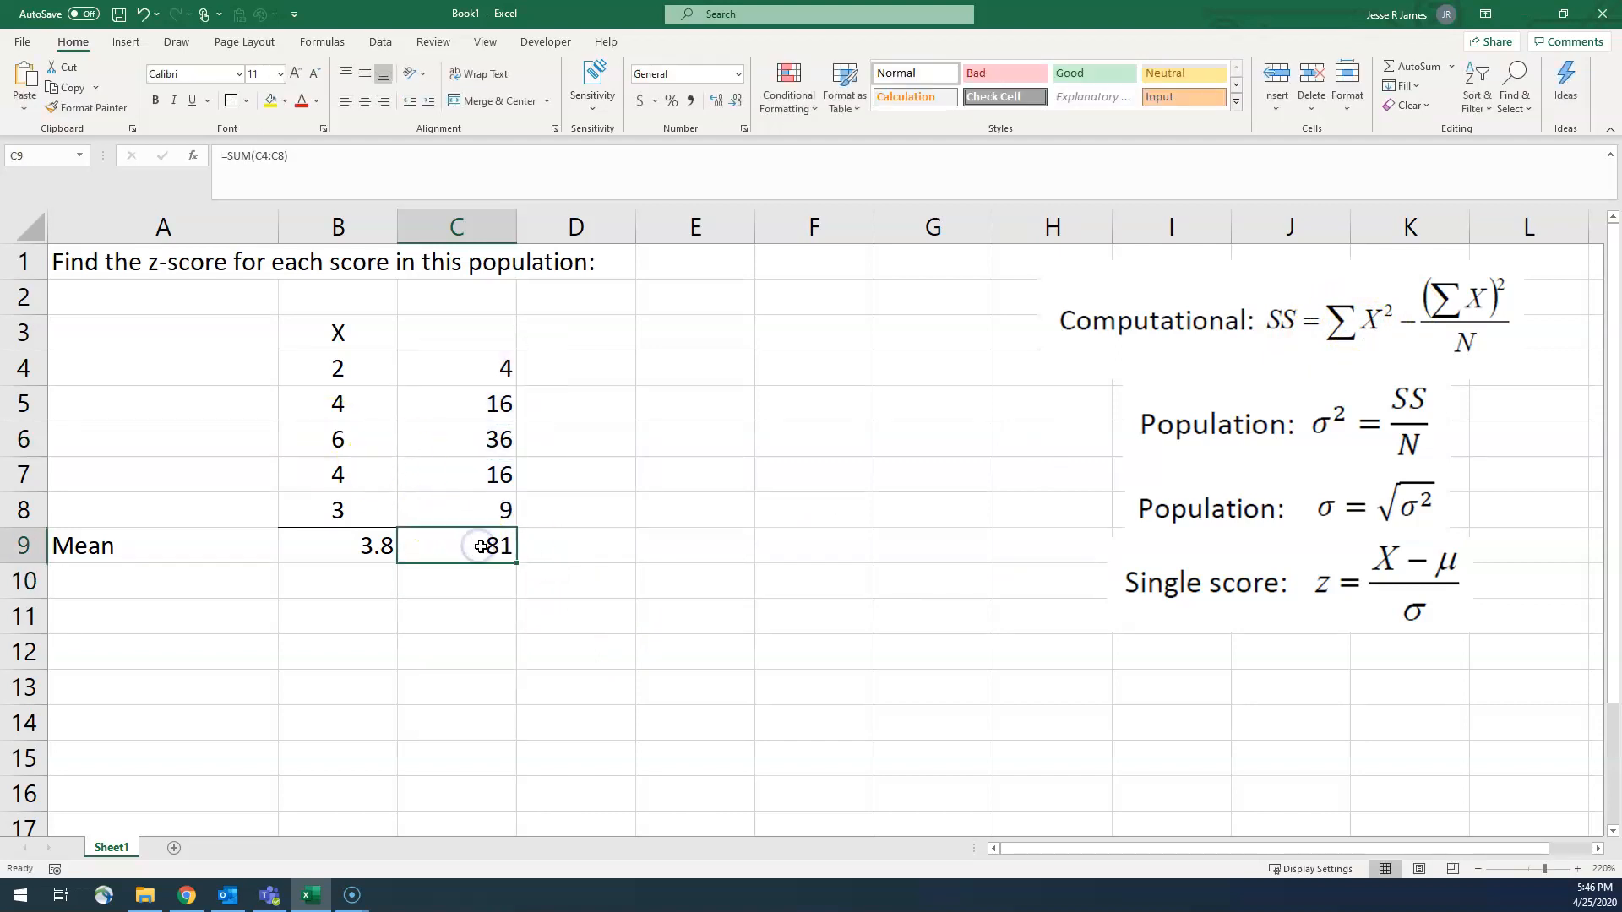
pyautogui.click(435, 43)
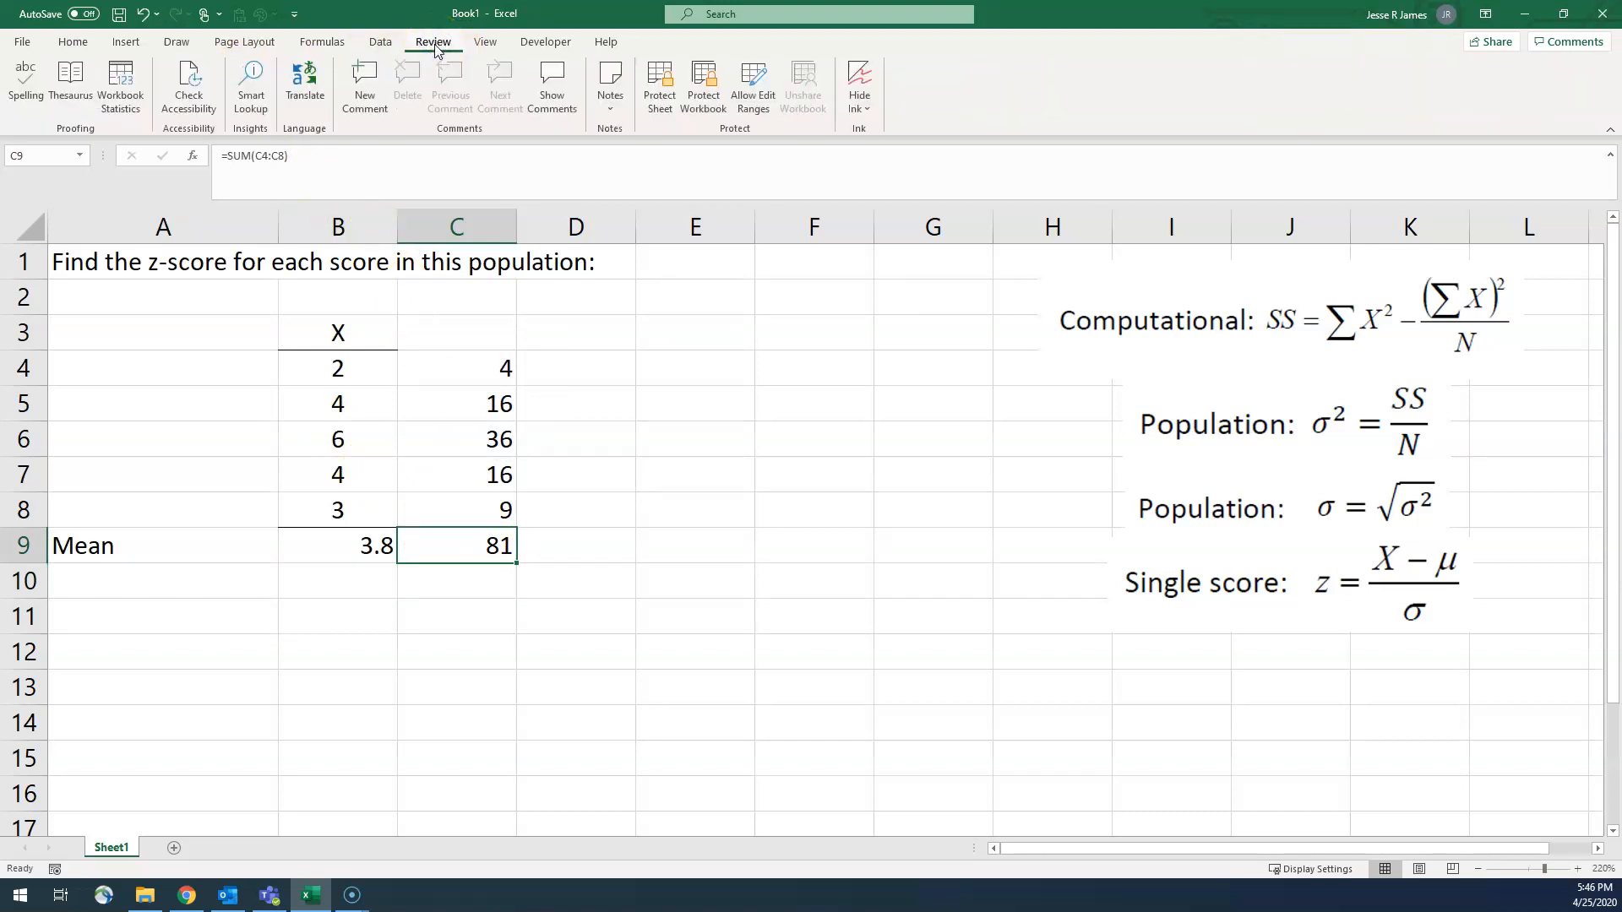
pyautogui.click(611, 101)
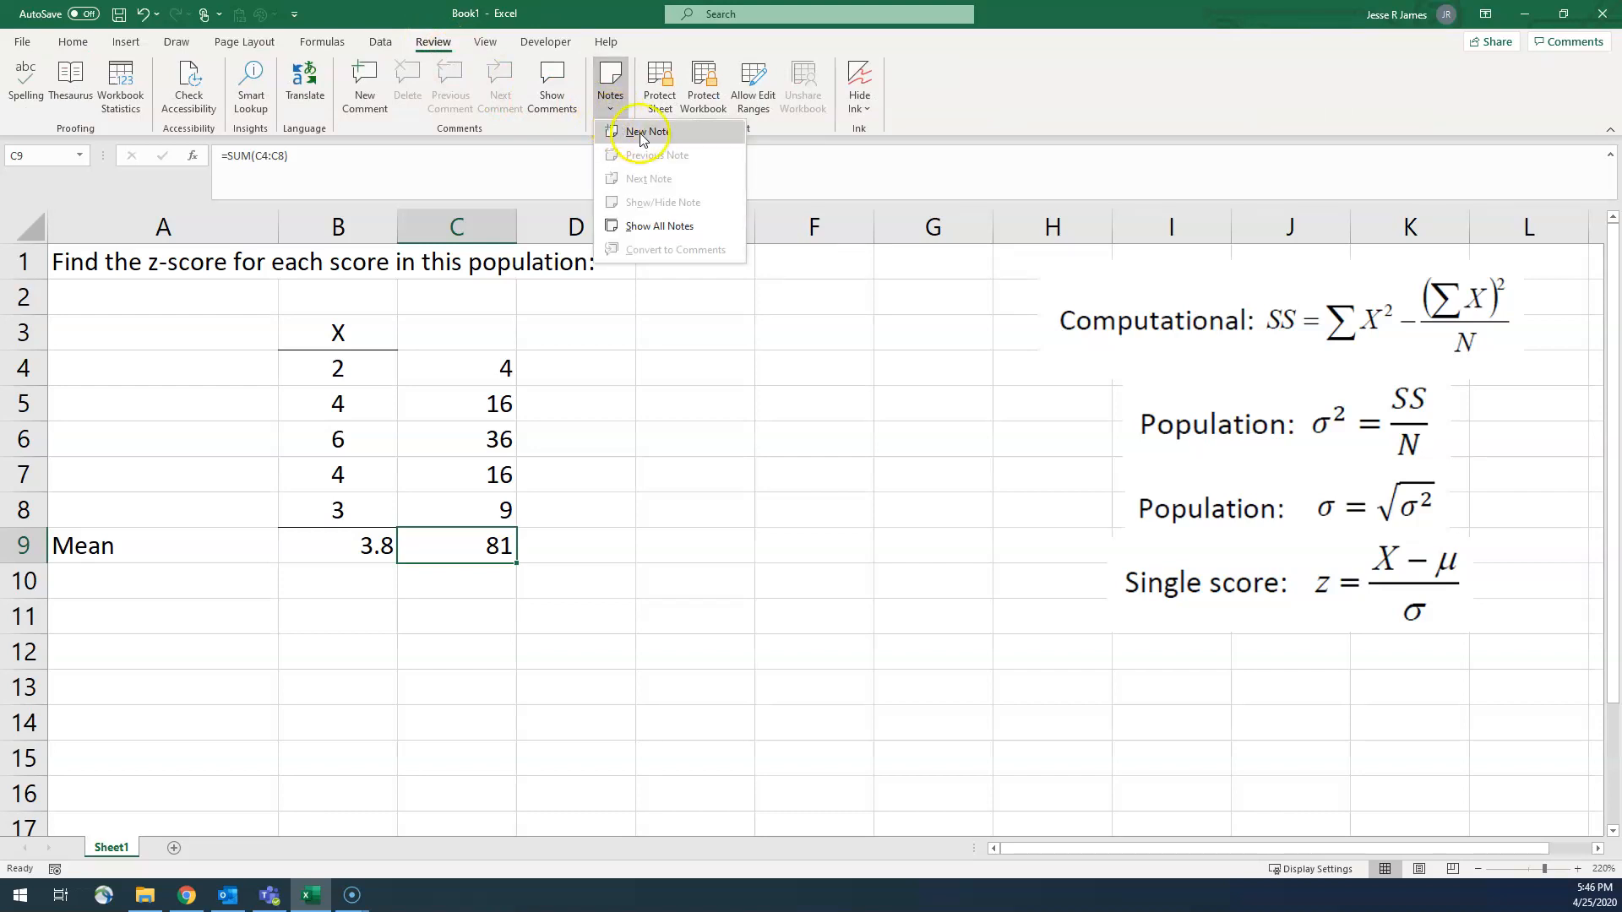
pyautogui.click(642, 133)
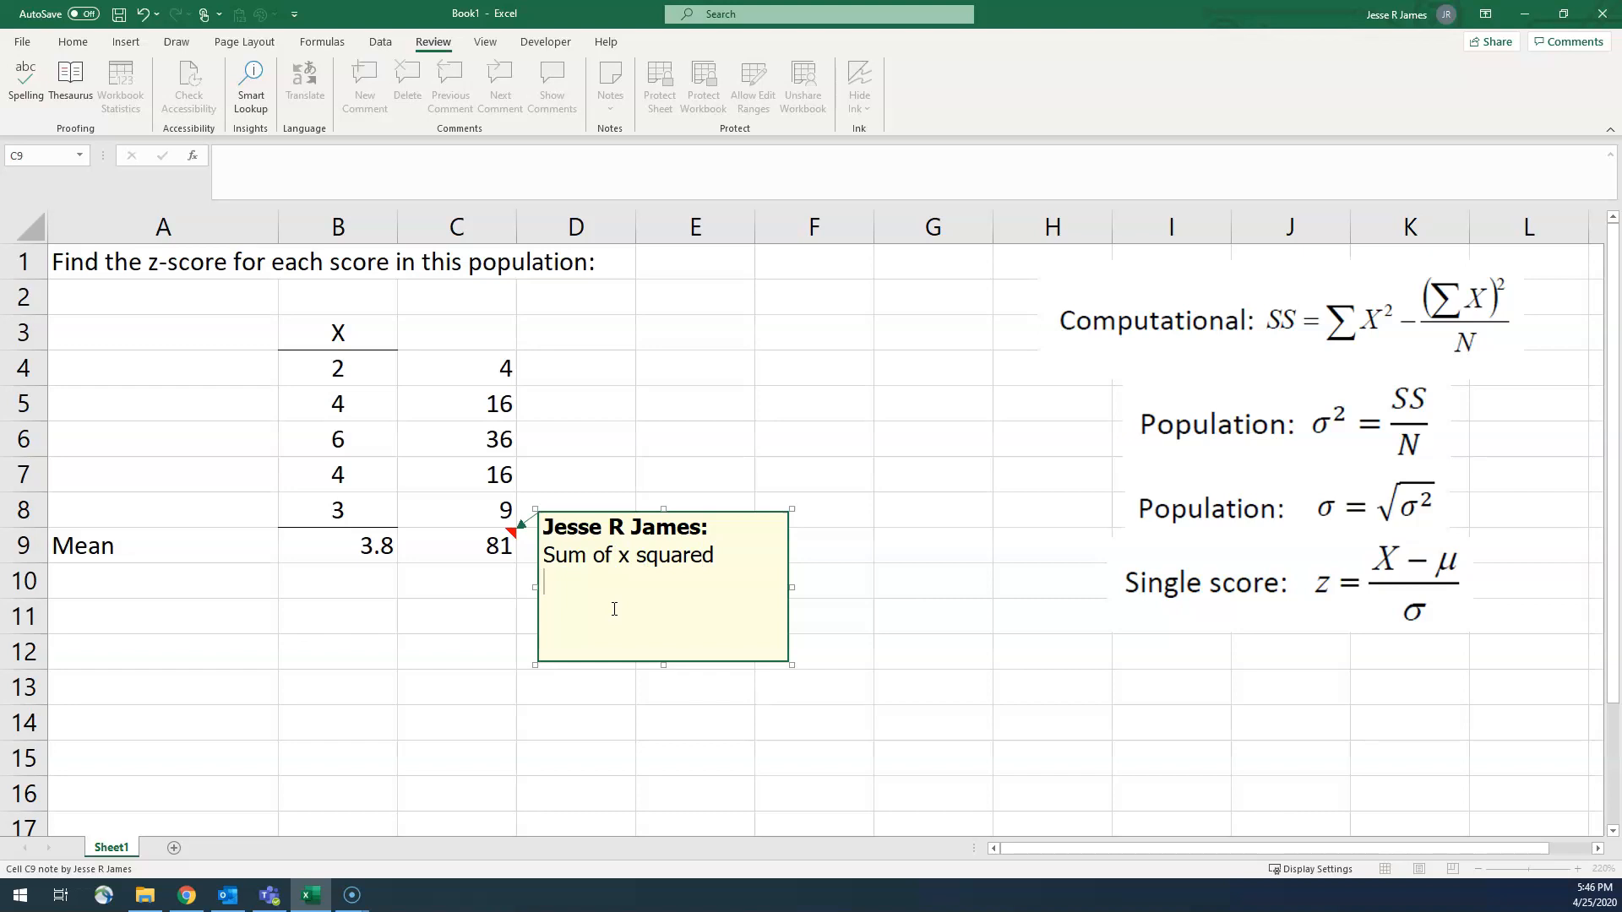
pyautogui.click(642, 461)
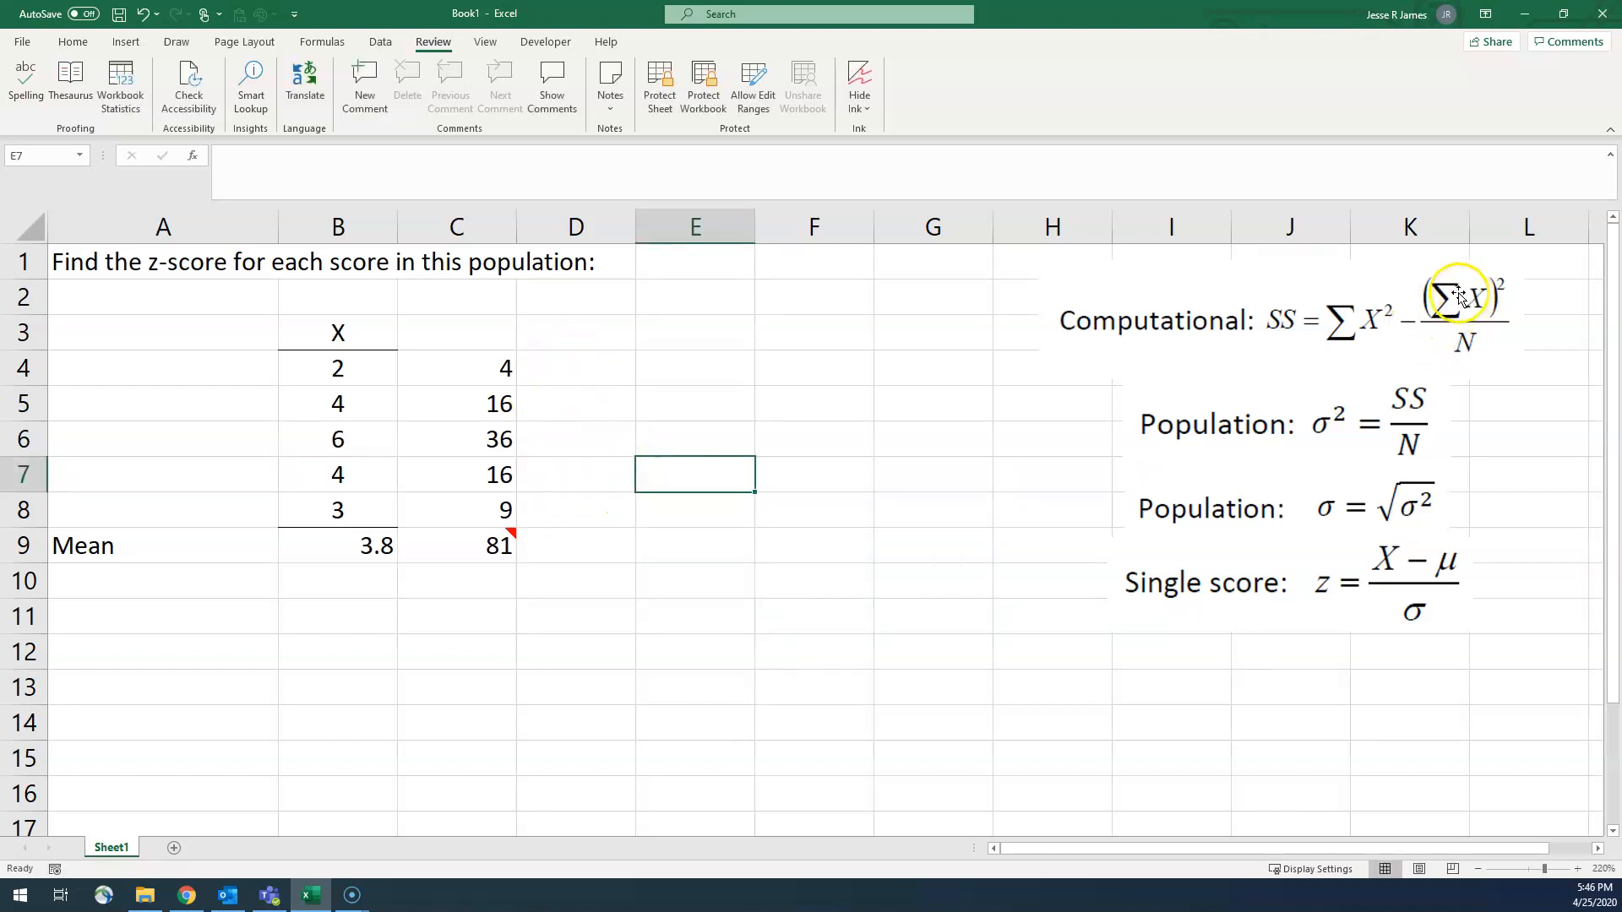
# Step: Total the X scores B4:B8 in cell B10 with the SUM function
pyautogui.click(348, 578)
pyautogui.write('=sum(')
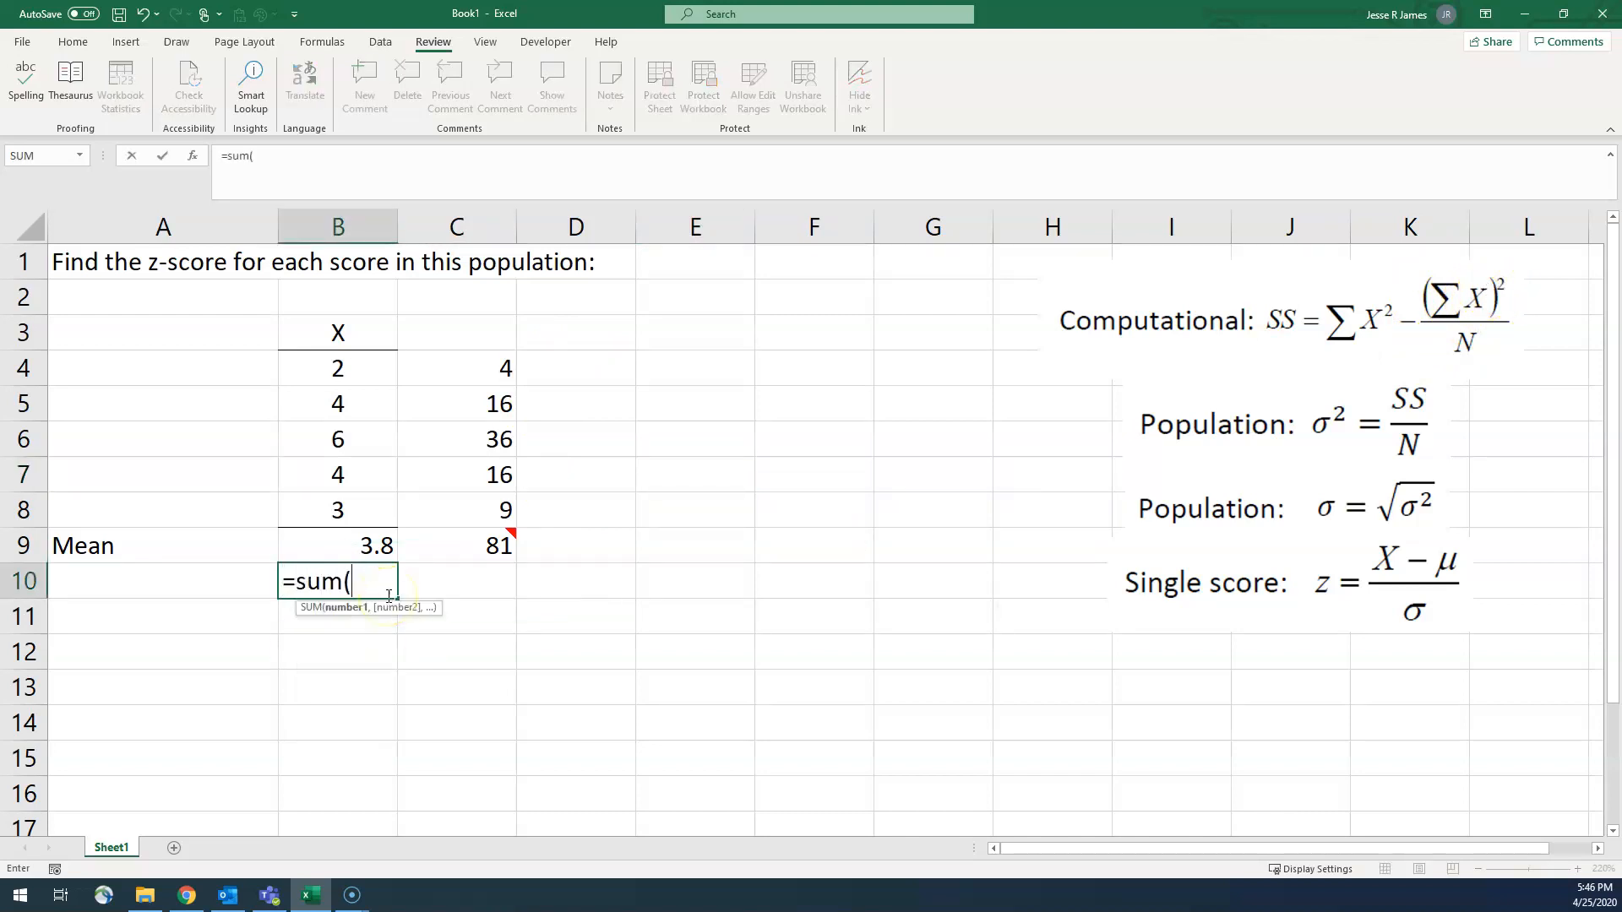
pyautogui.press('Up')
pyautogui.press('Up')
pyautogui.hotkey('shift', 'Up')
pyautogui.hotkey('shift', 'Up')
pyautogui.hotkey('shift', 'Up')
pyautogui.hotkey('shift', 'Up')
pyautogui.press('Return')
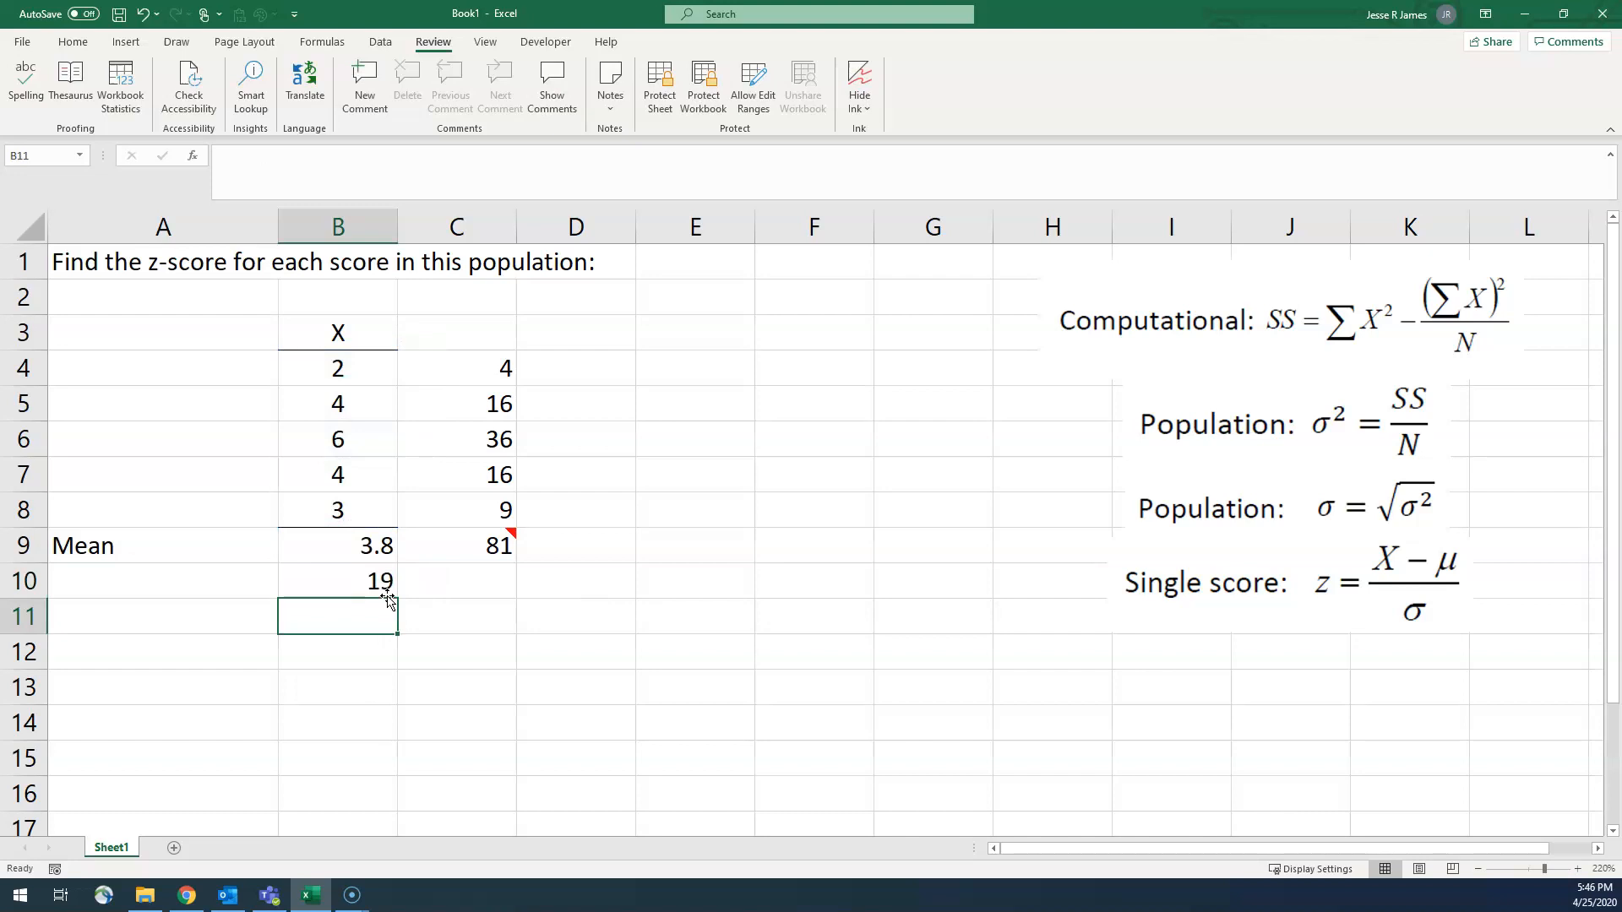
# Step: Label the total's row by entering "Sum of X" in cell A10
pyautogui.click(195, 583)
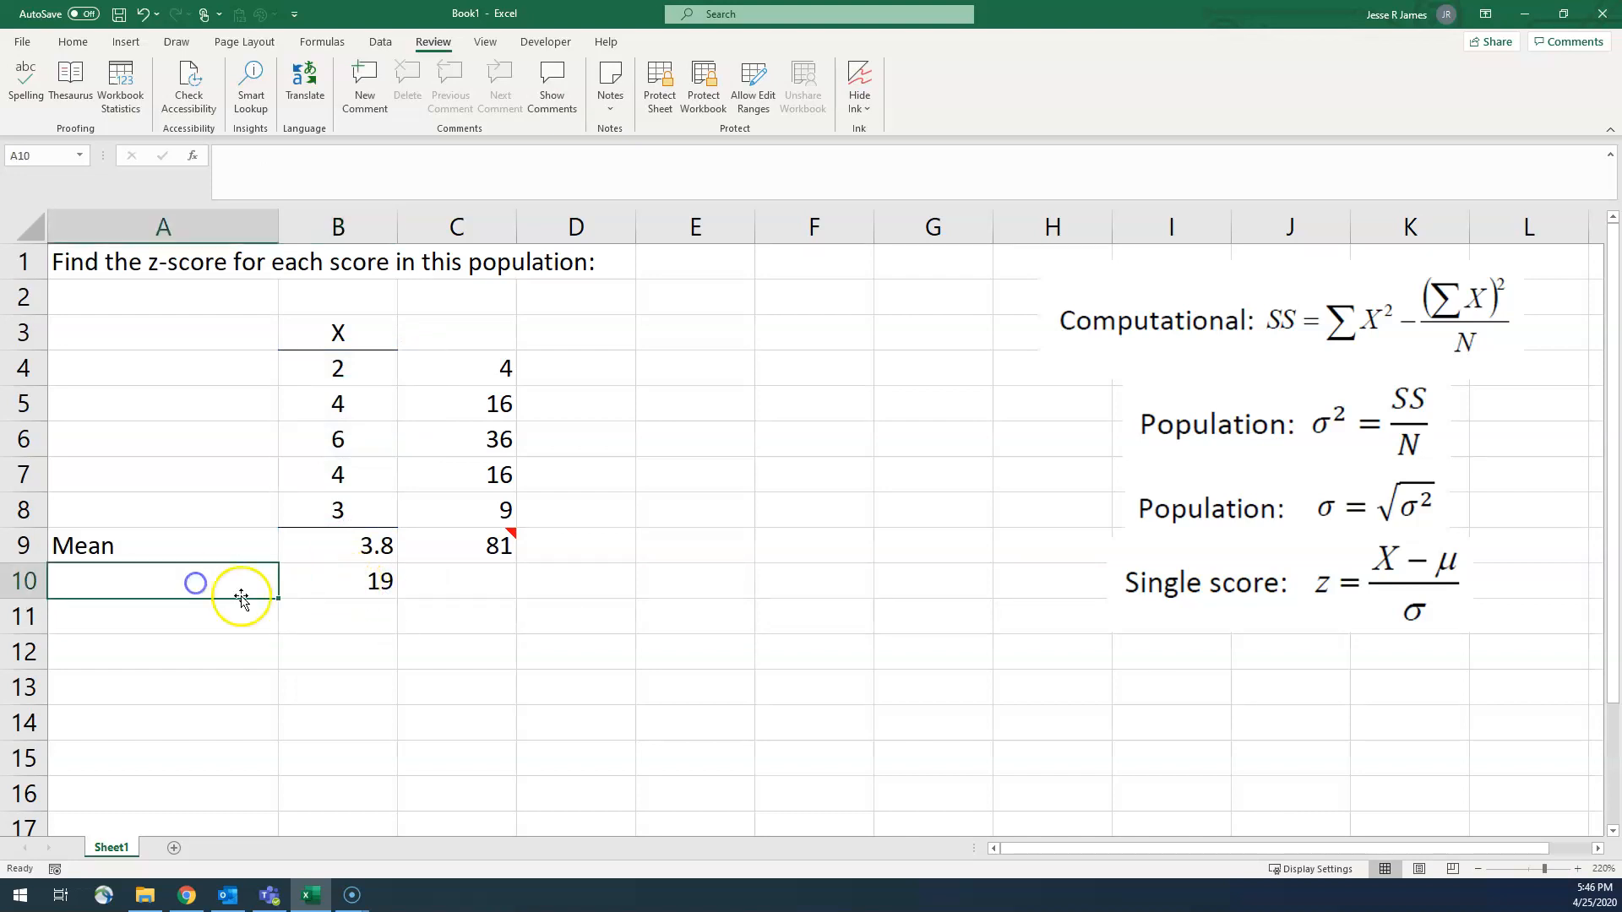
pyautogui.write('Sum of X')
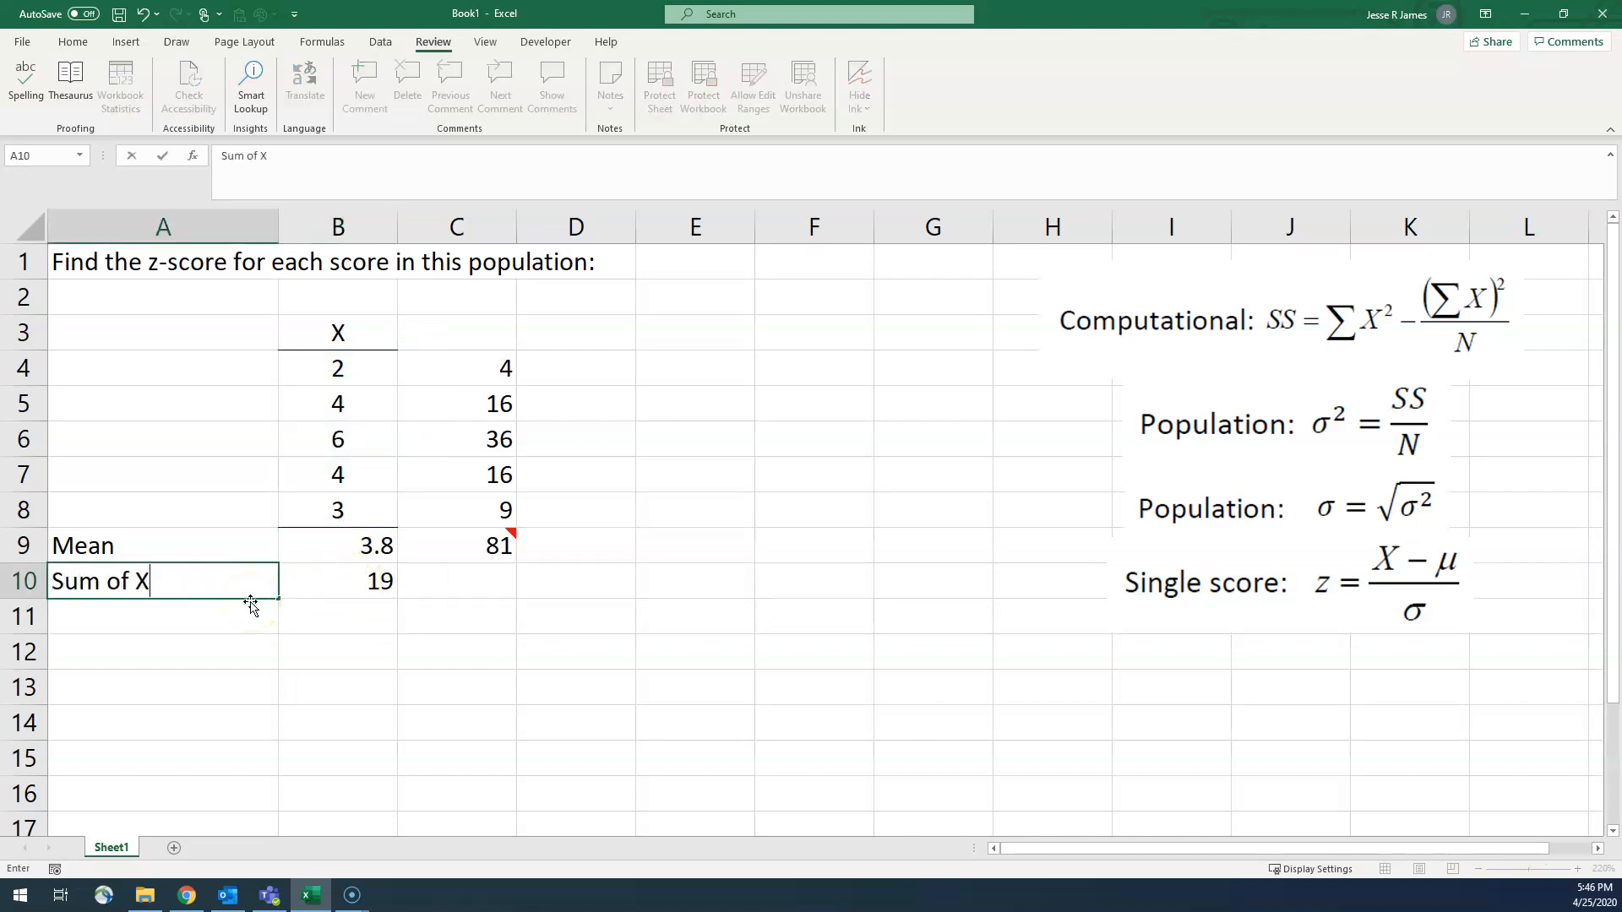
pyautogui.press('Return')
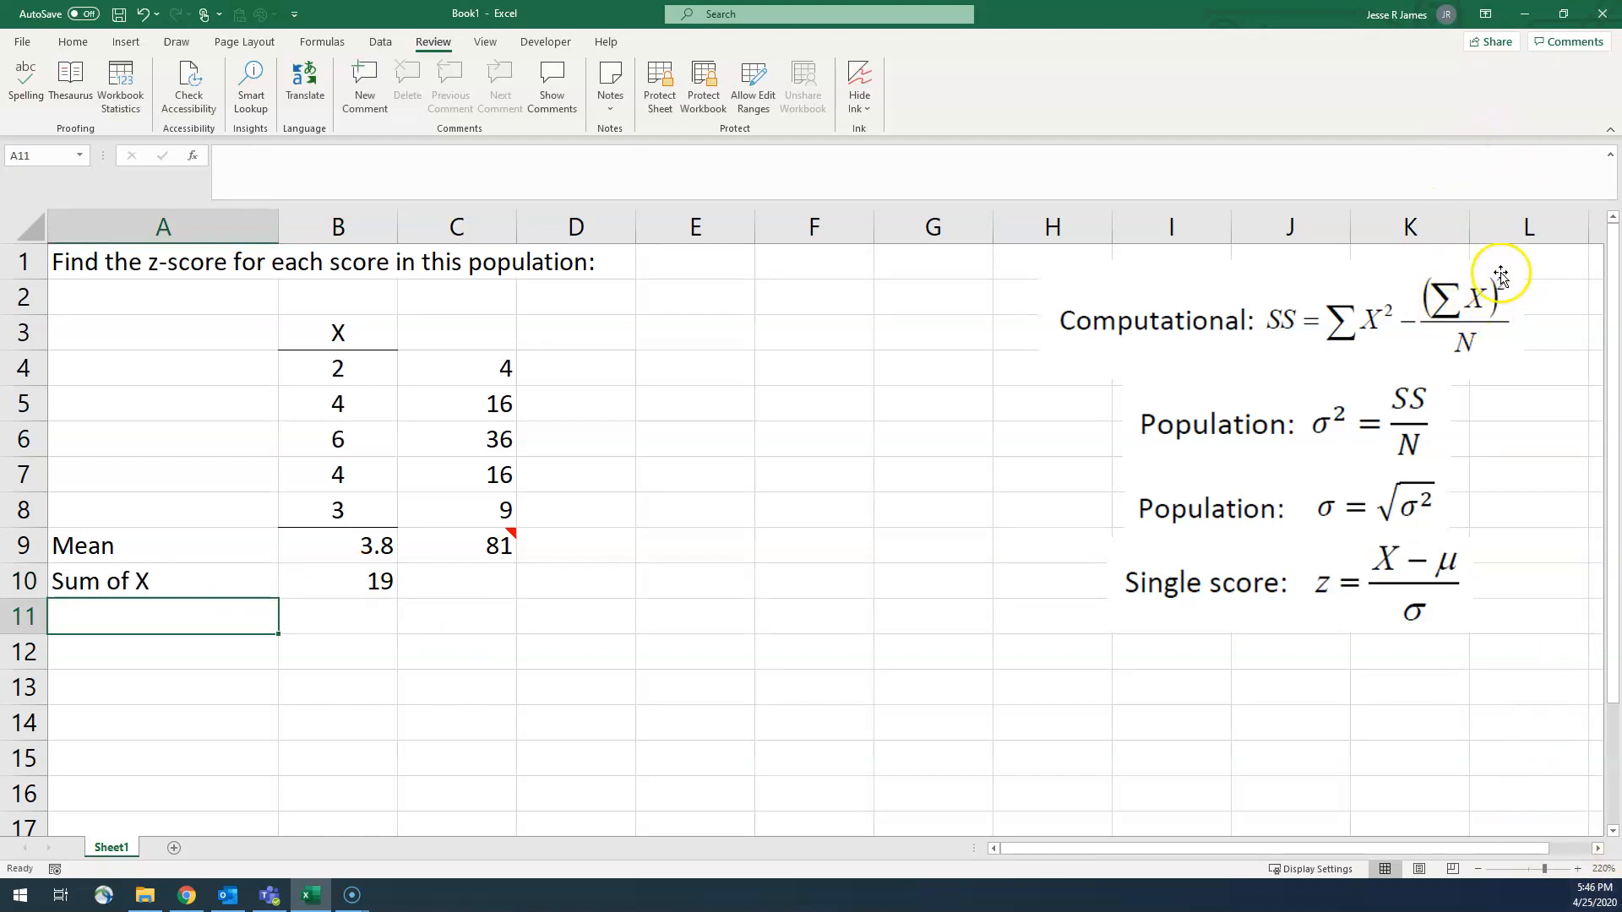
# Step: Square the sum of X in cell B11 with the formula =B10*B10
pyautogui.click(347, 603)
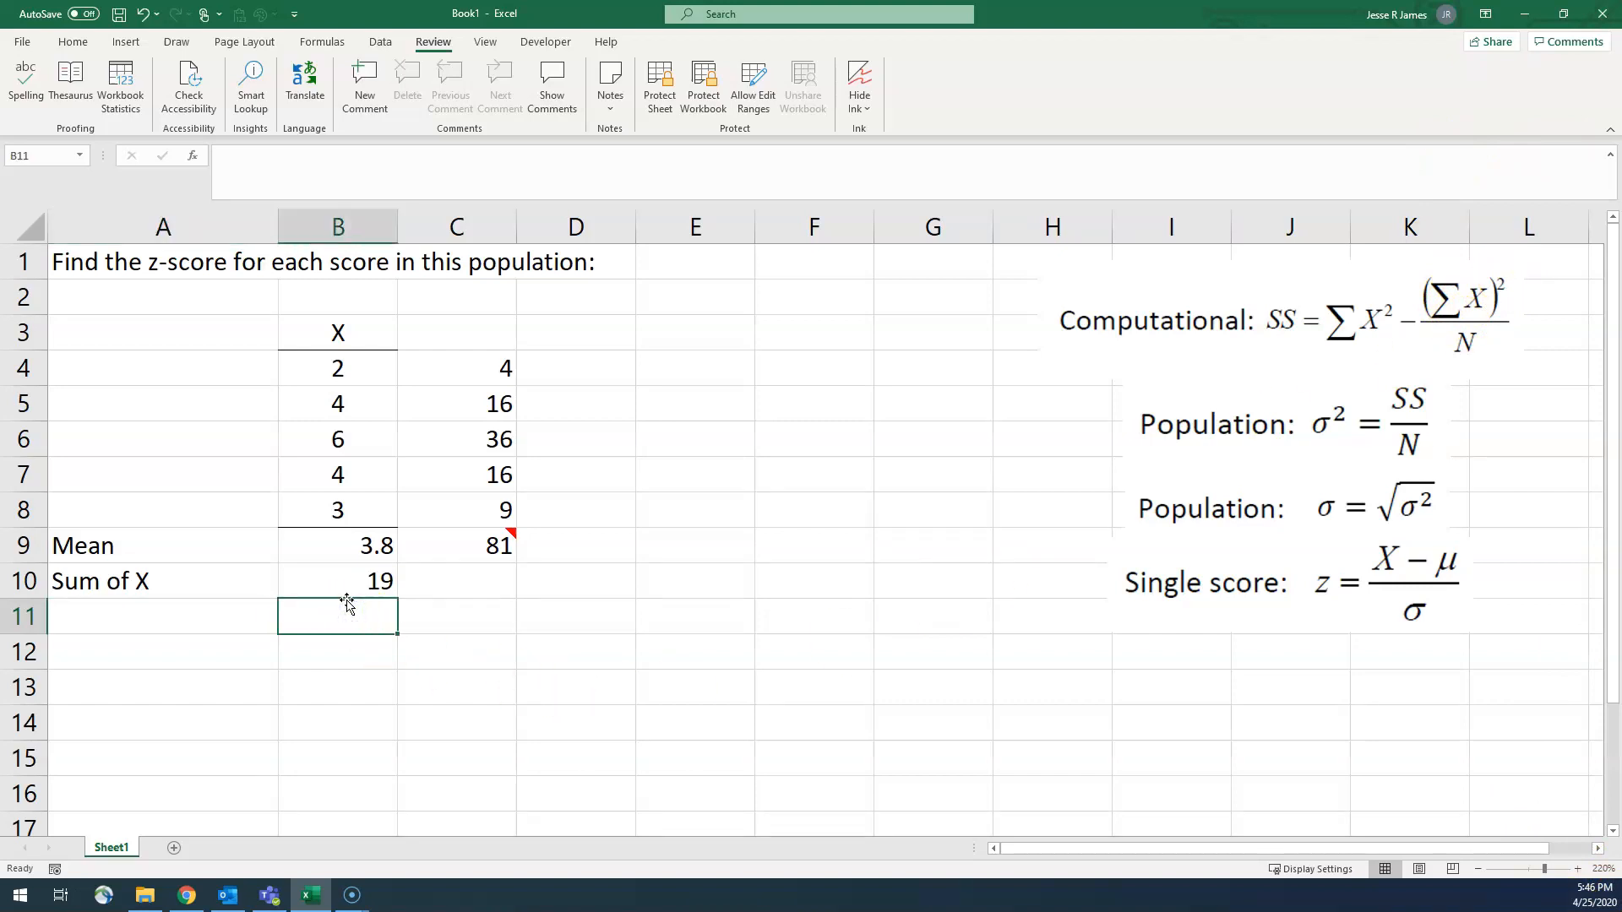
pyautogui.write('=')
pyautogui.click(348, 596)
pyautogui.write('*')
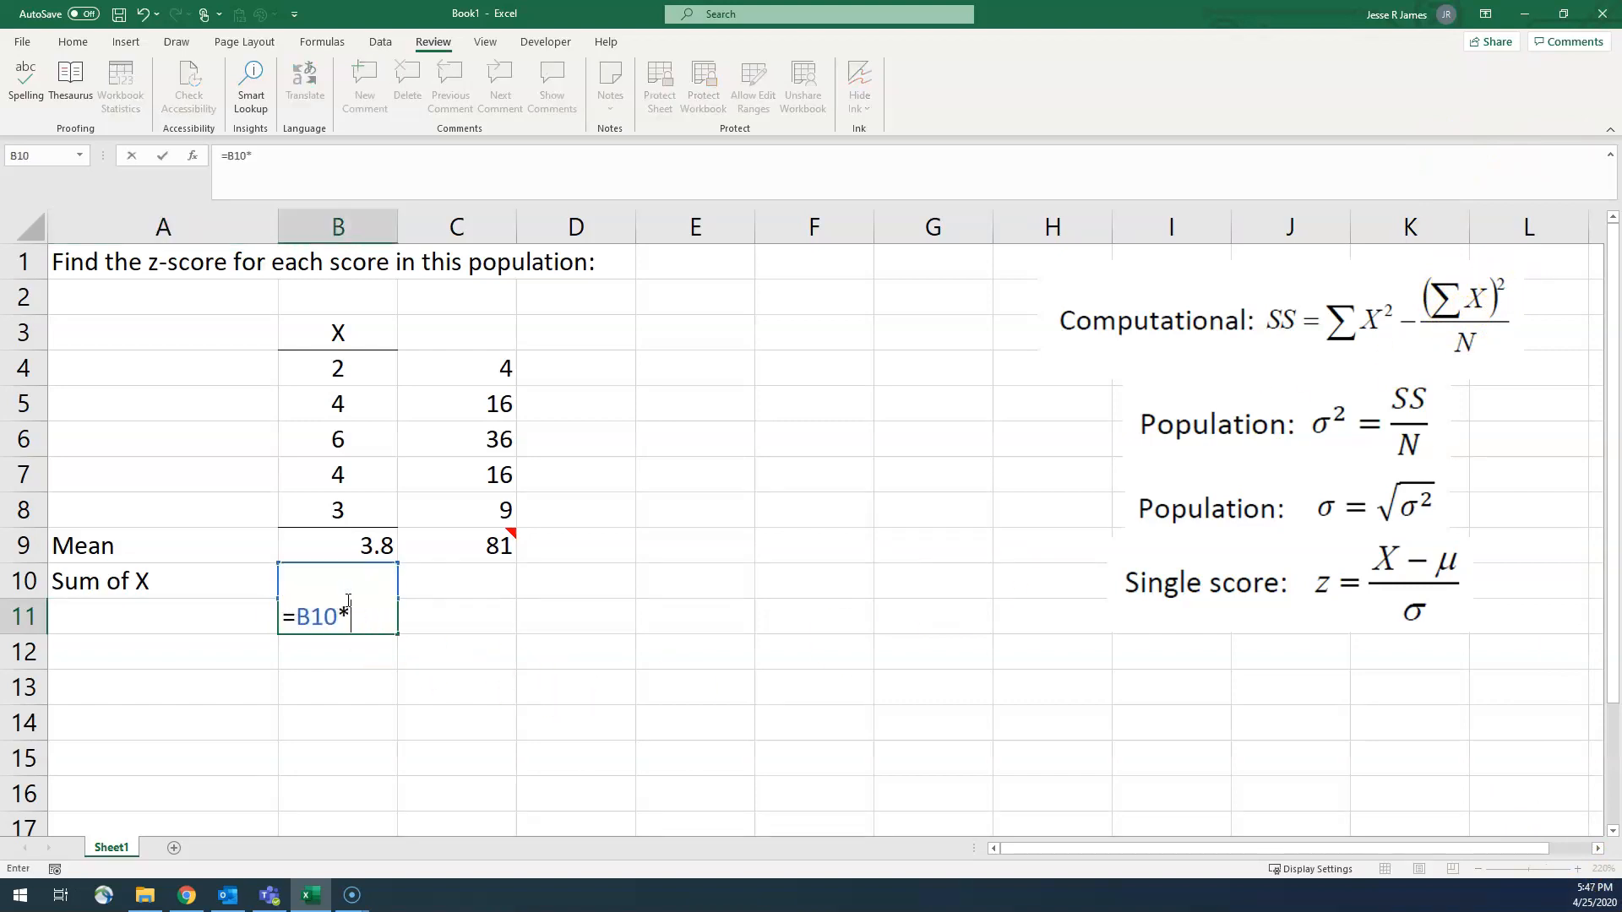
pyautogui.press('Return')
# Step: Label the squared total by entering "(Sum of X) squared" in cell A11
pyautogui.click(218, 615)
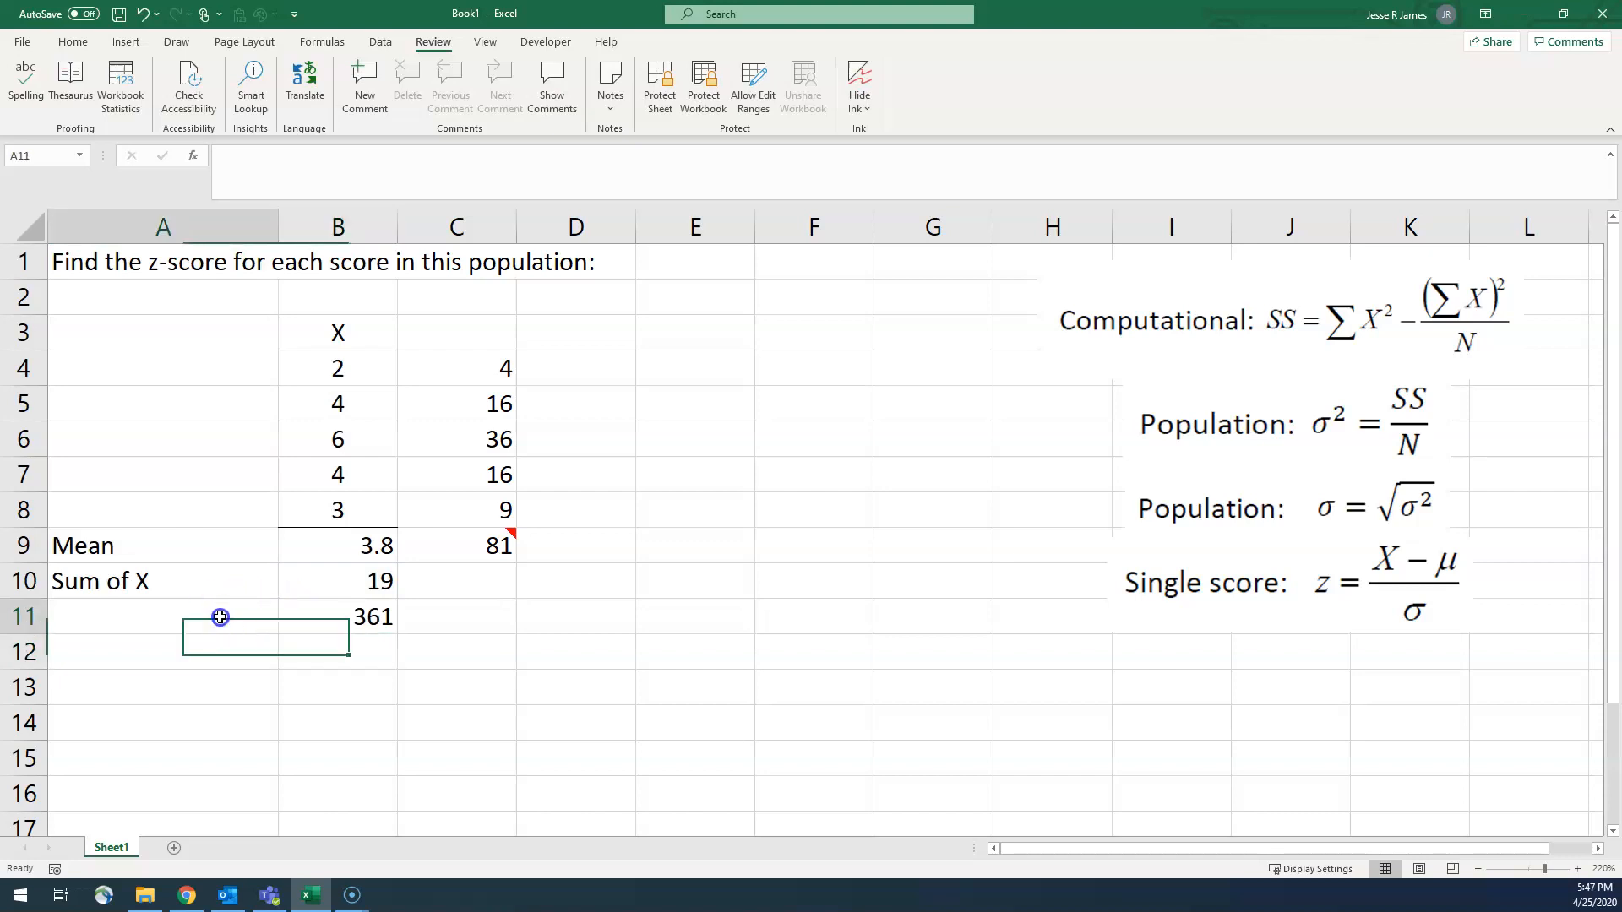
pyautogui.write('Sum of X squared')
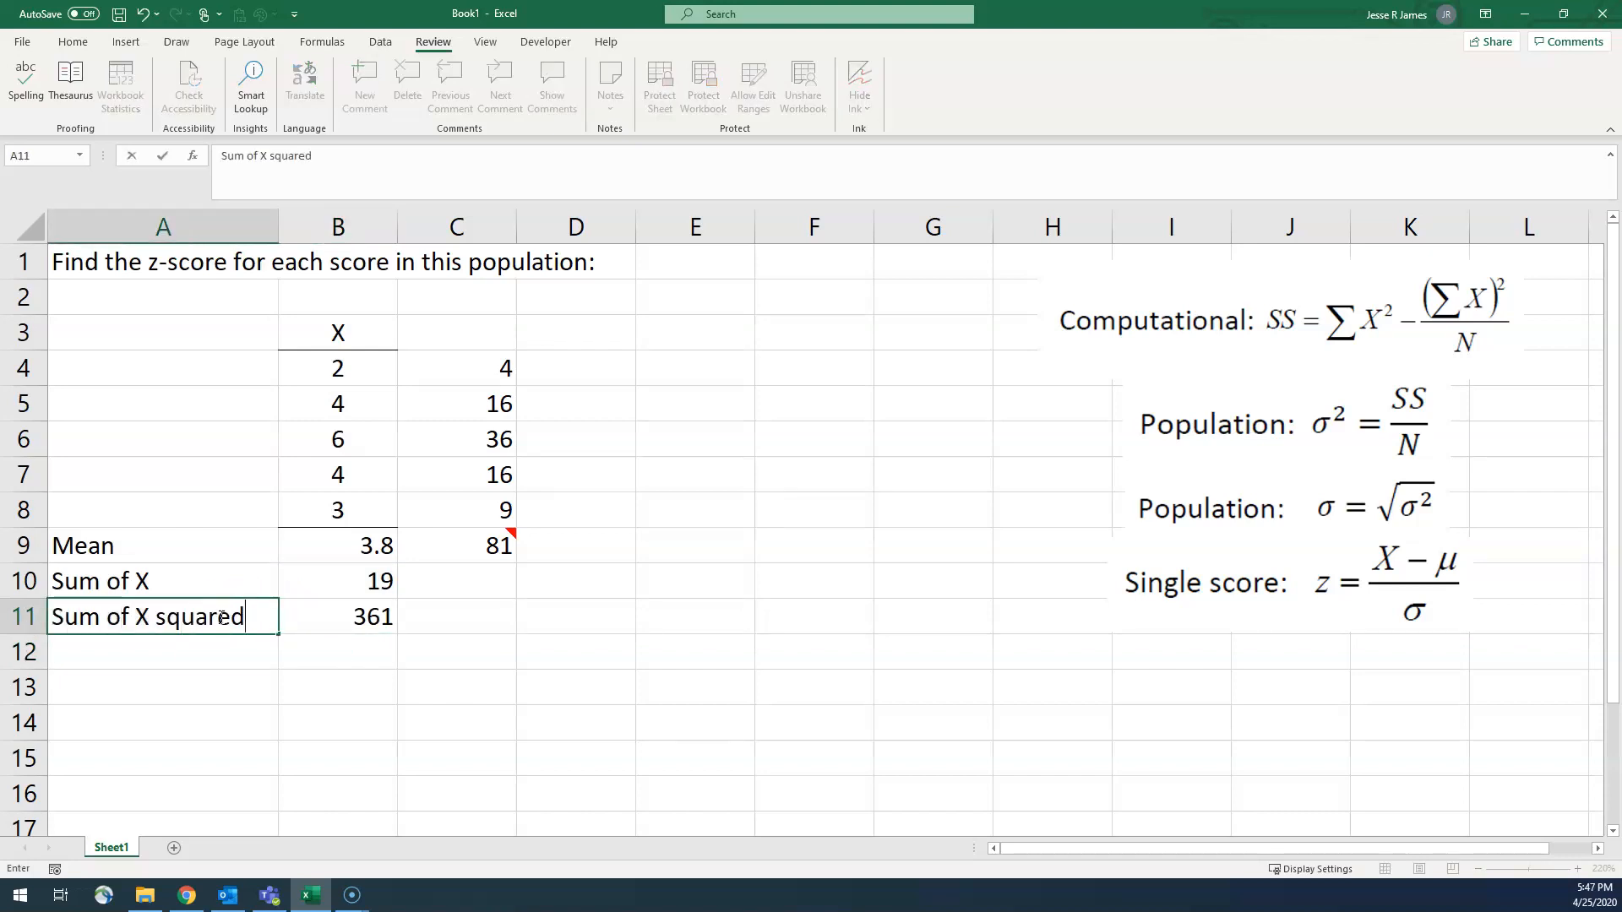
pyautogui.click(267, 152)
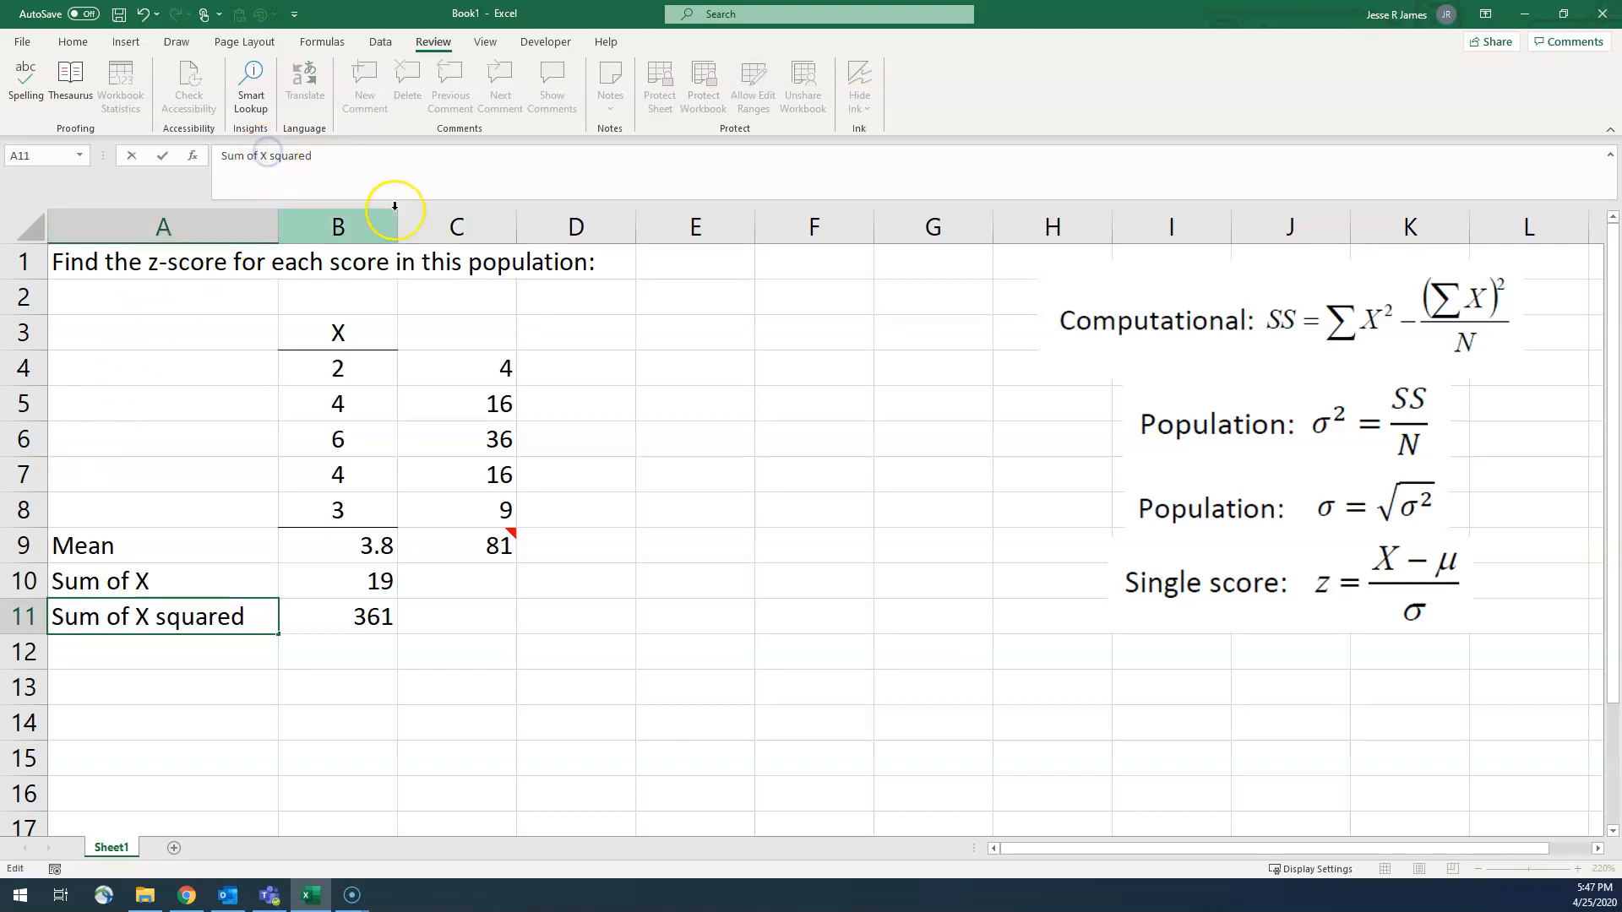
pyautogui.write(')')
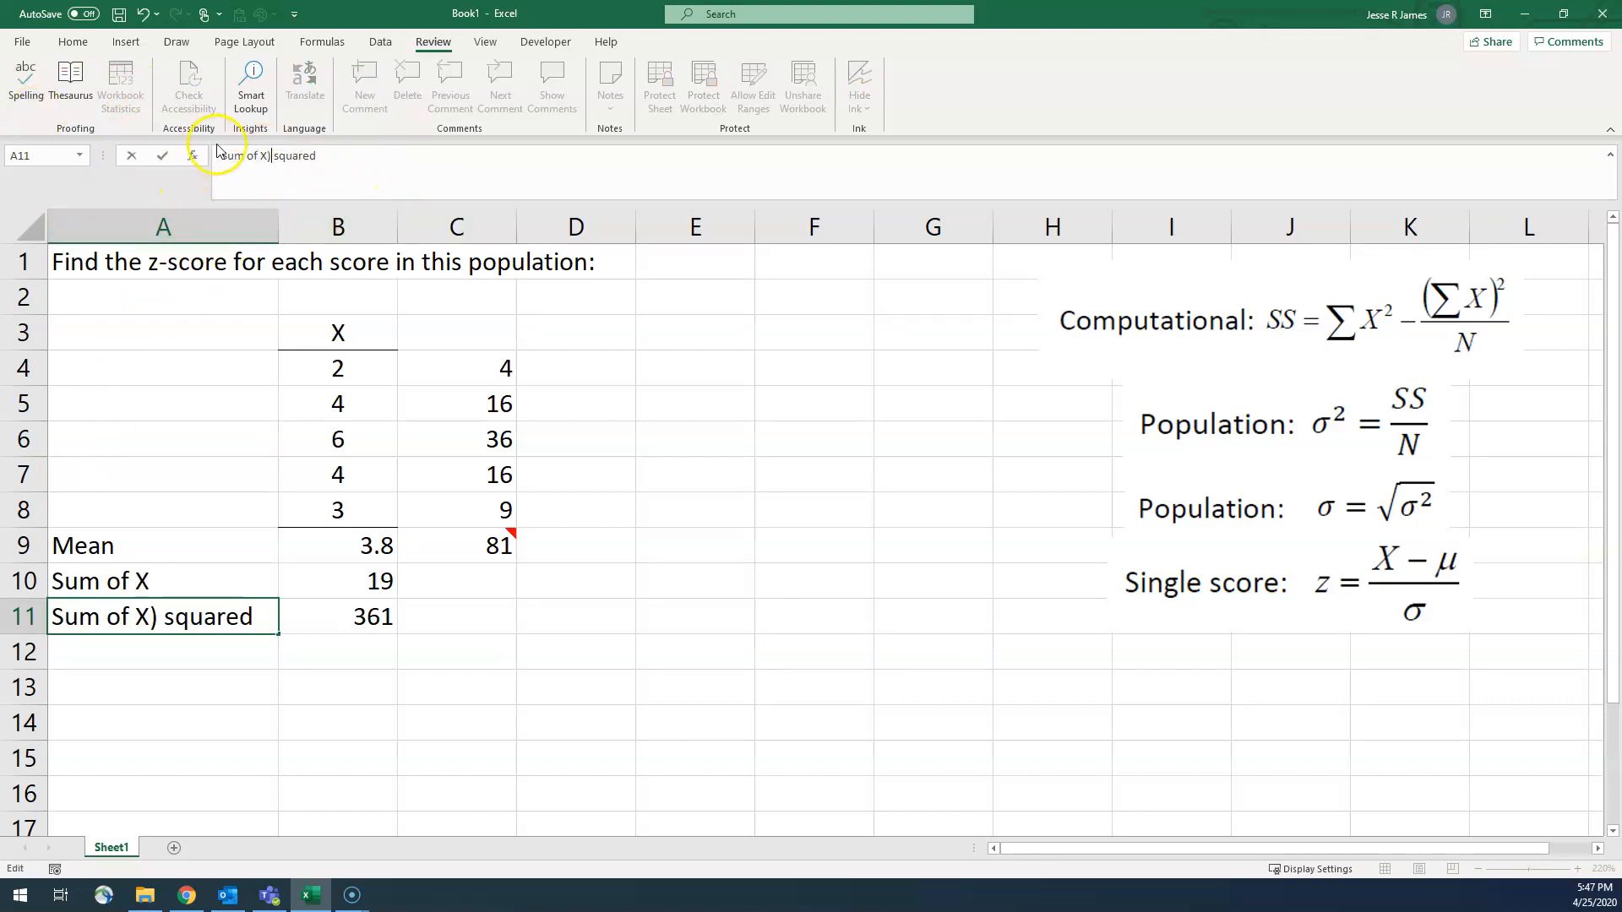
pyautogui.write('(')
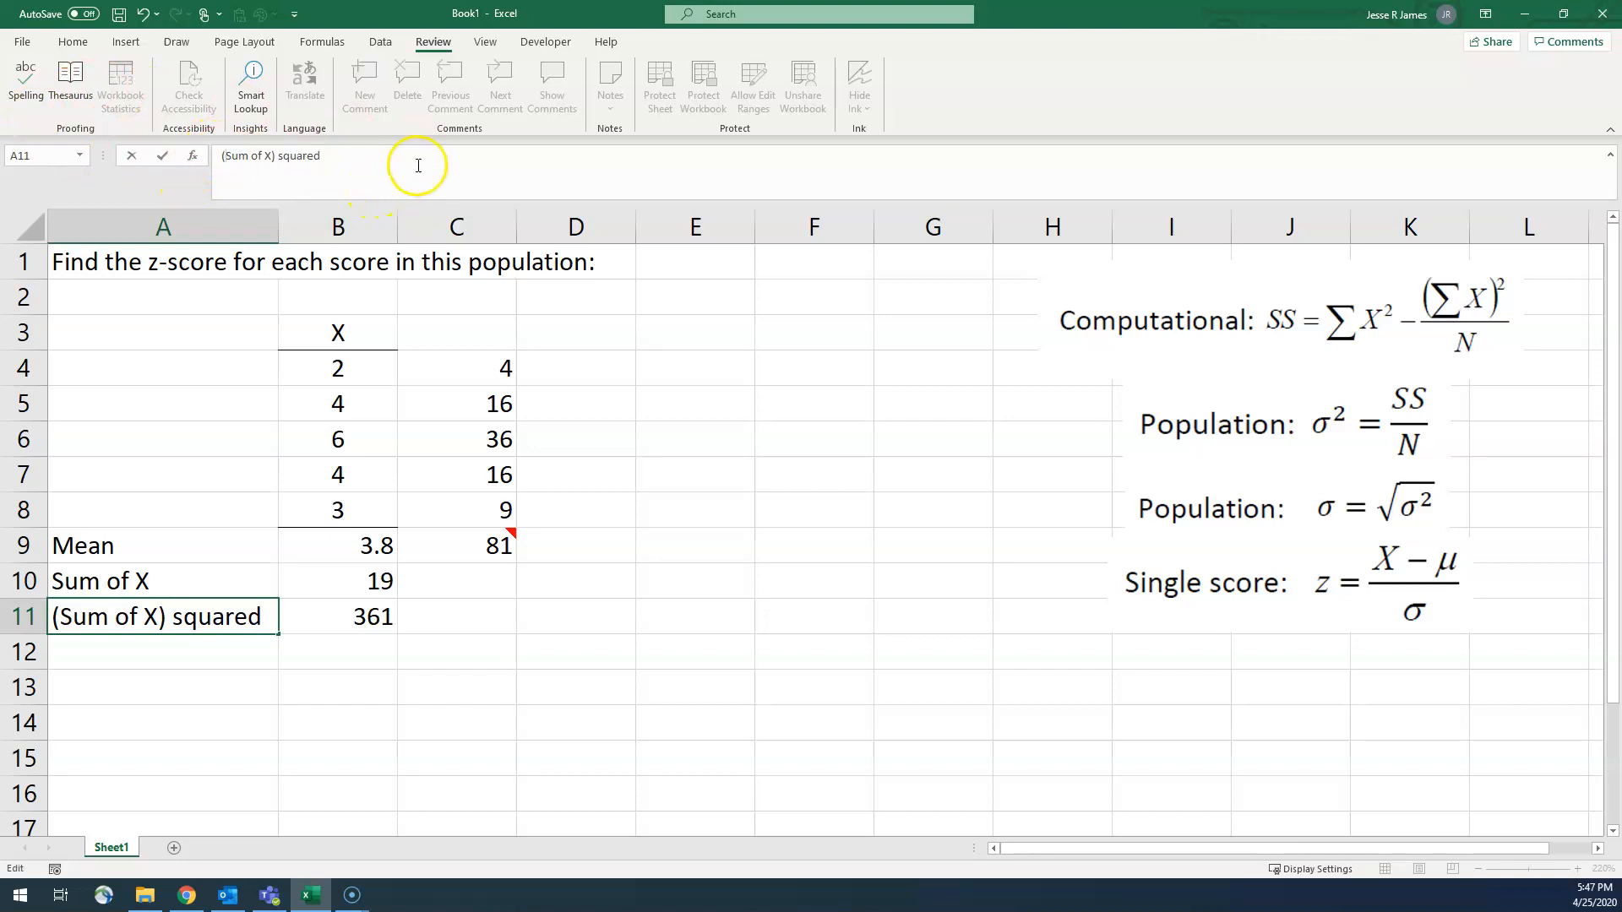
pyautogui.click(253, 656)
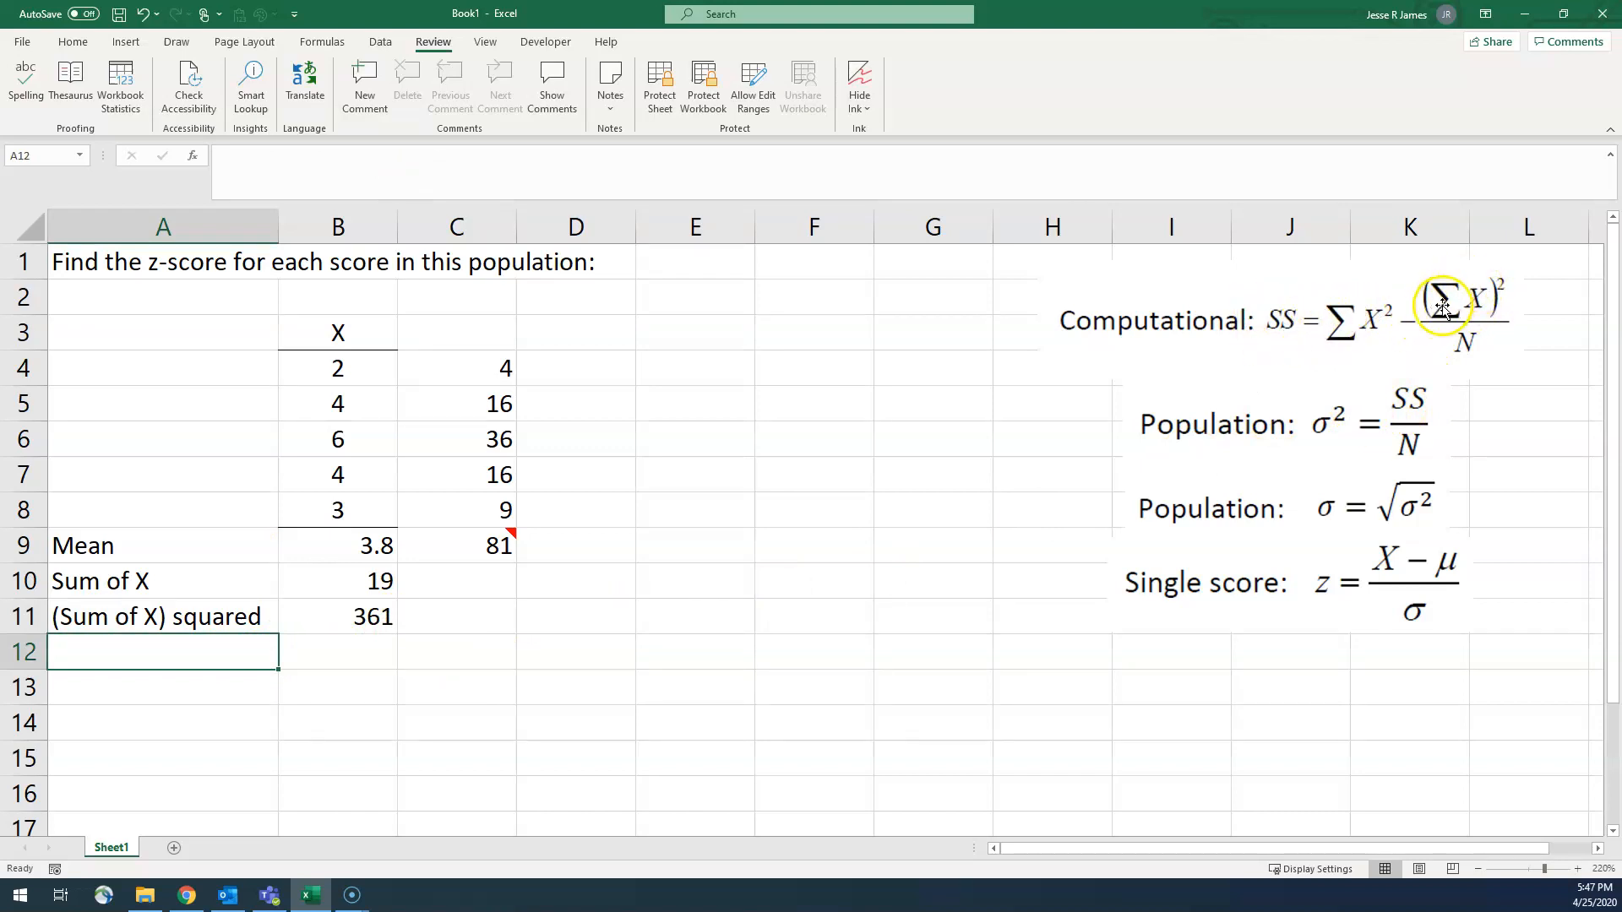
# Step: Divide the squared sum of X by 5 in cell B12 with the formula =B11/5
pyautogui.click(361, 618)
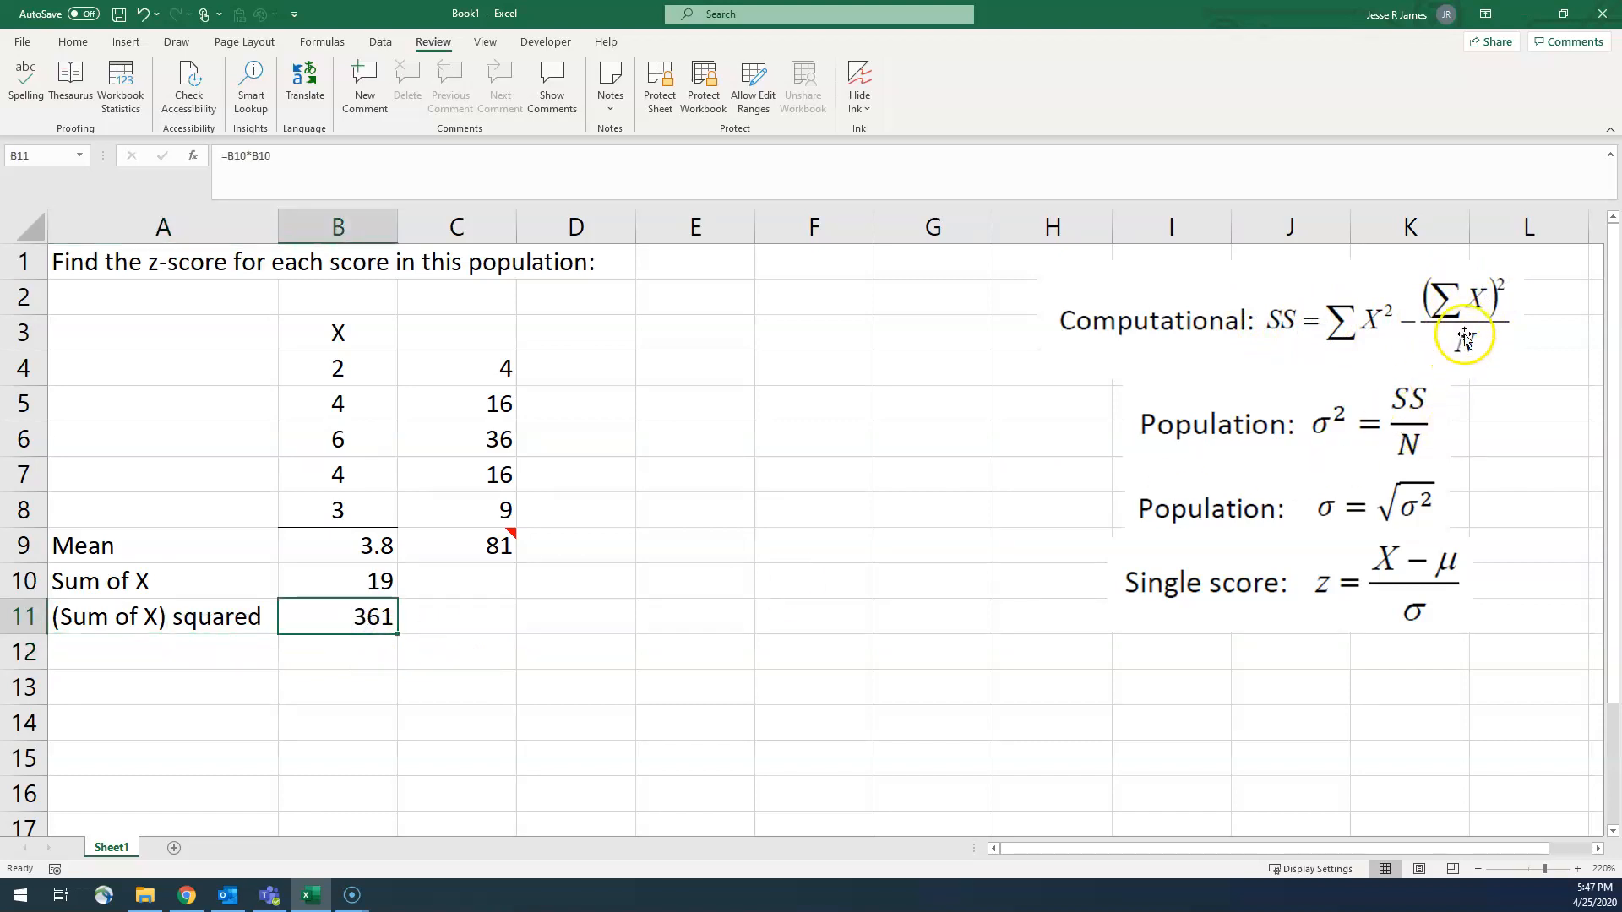
pyautogui.click(373, 656)
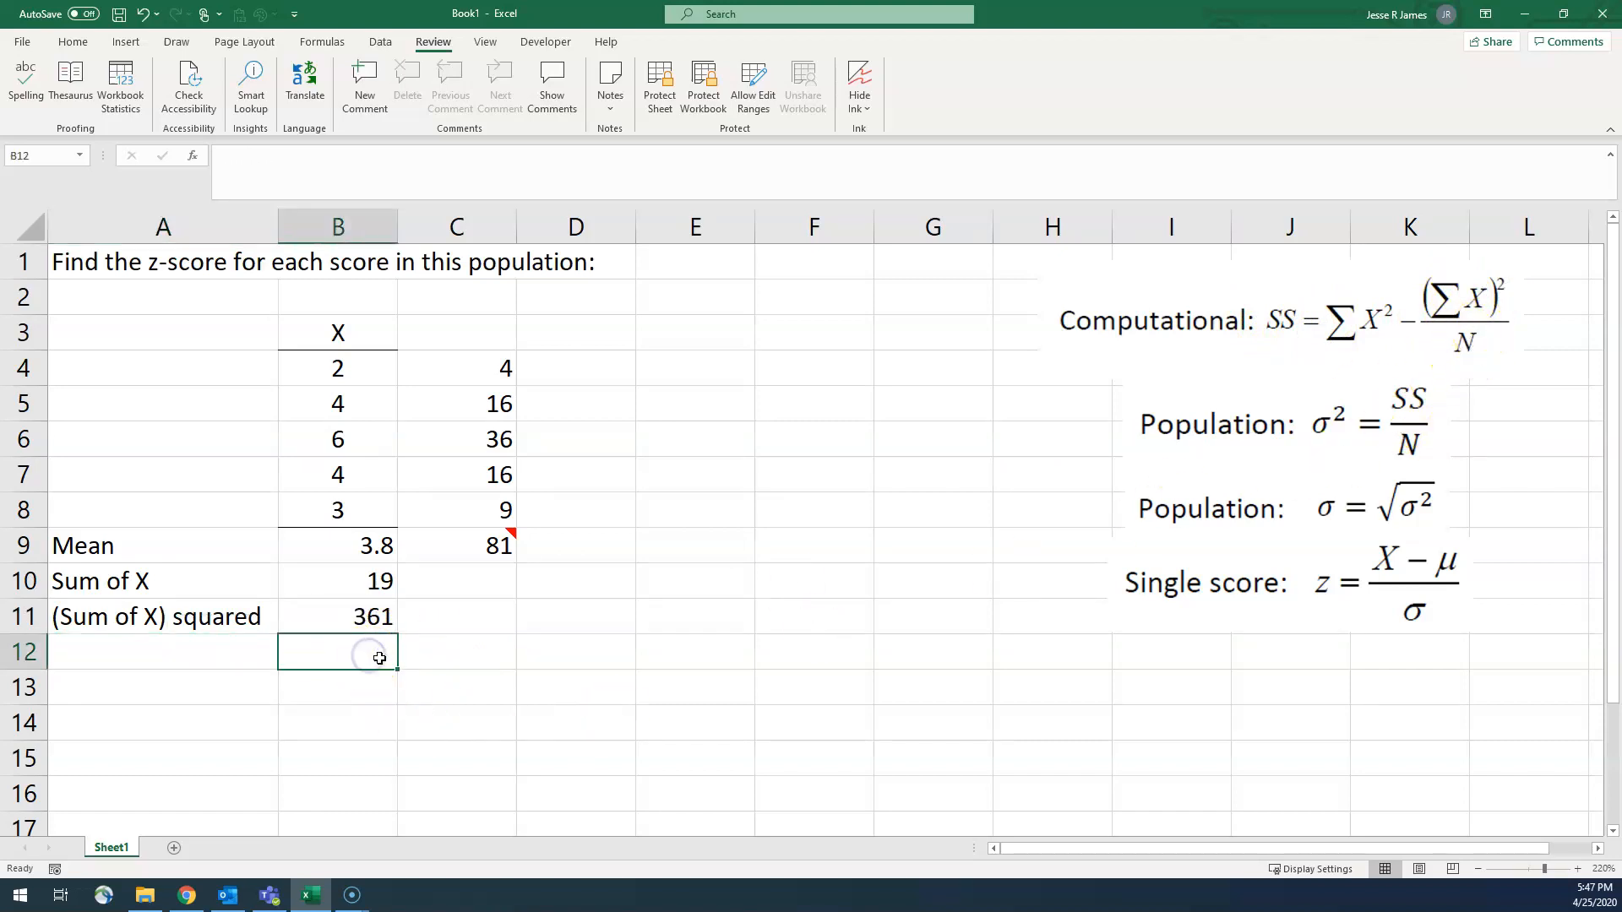
pyautogui.write('=')
pyautogui.press('Up')
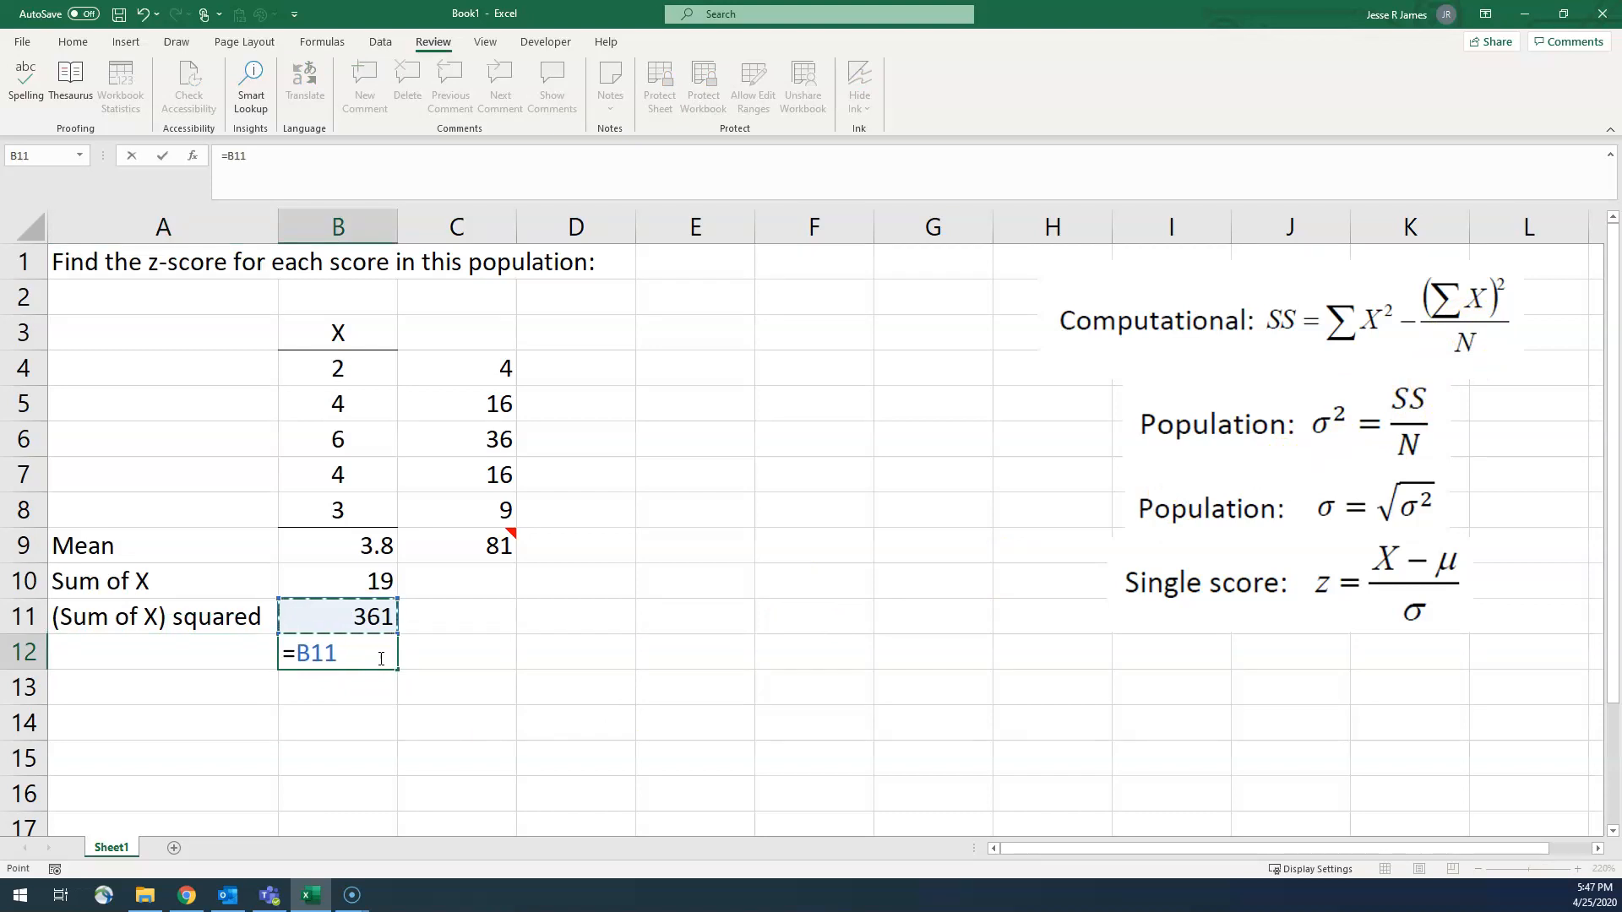
pyautogui.write('/5')
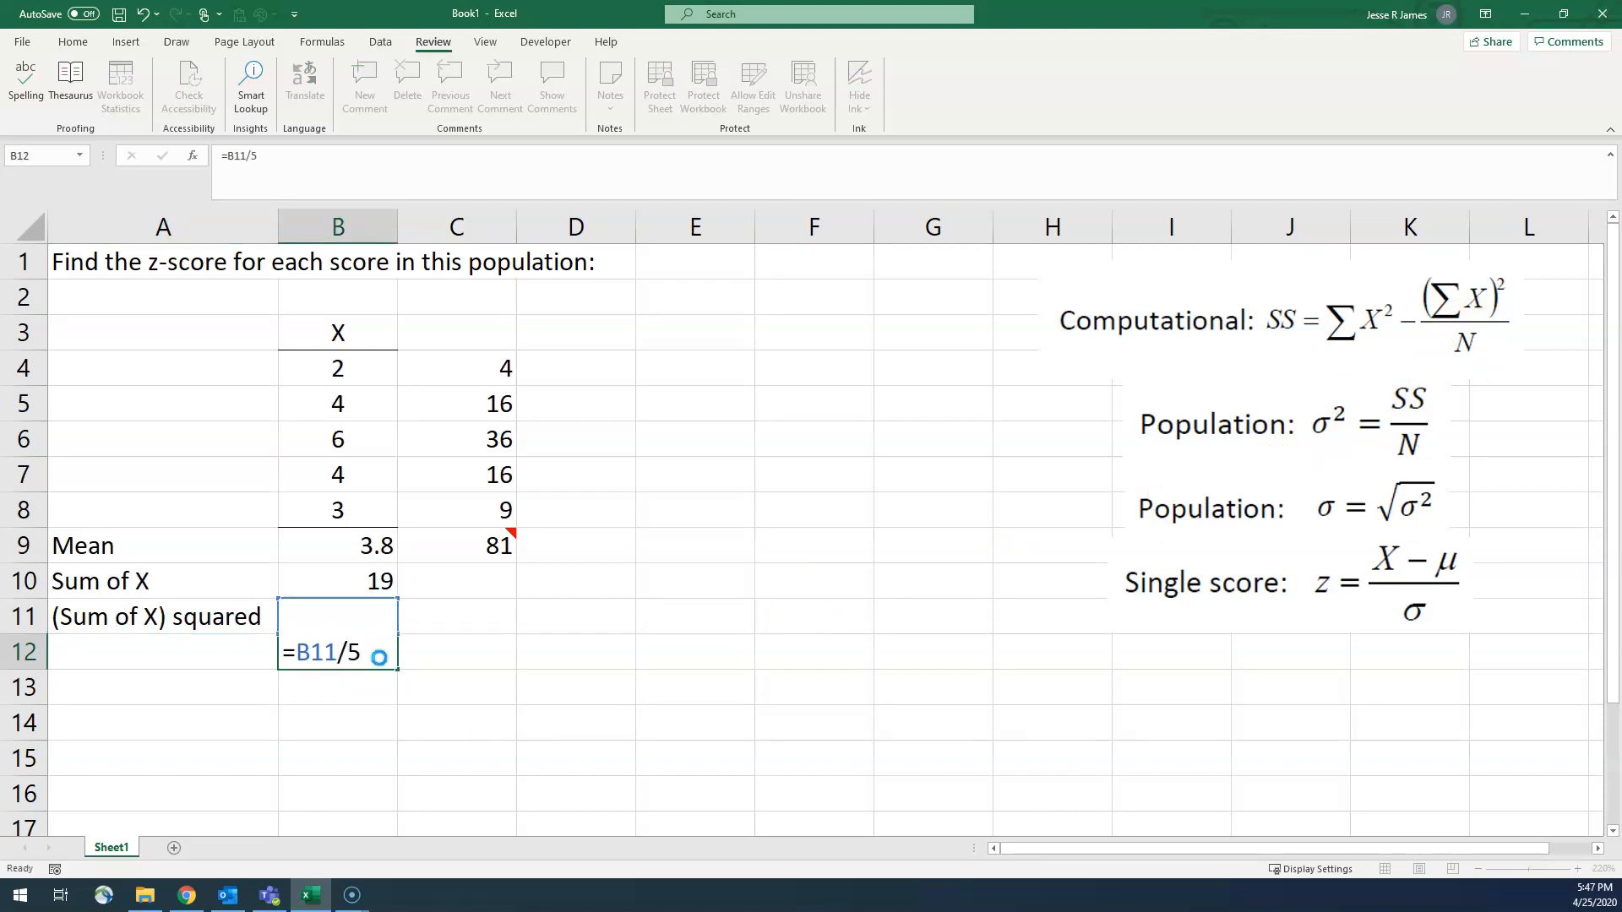
pyautogui.press('Return')
# Step: Label the quotient's row in cell A12 as the second component of the SS formula
pyautogui.press('Up')
pyautogui.press('Left')
pyautogui.write('secon')
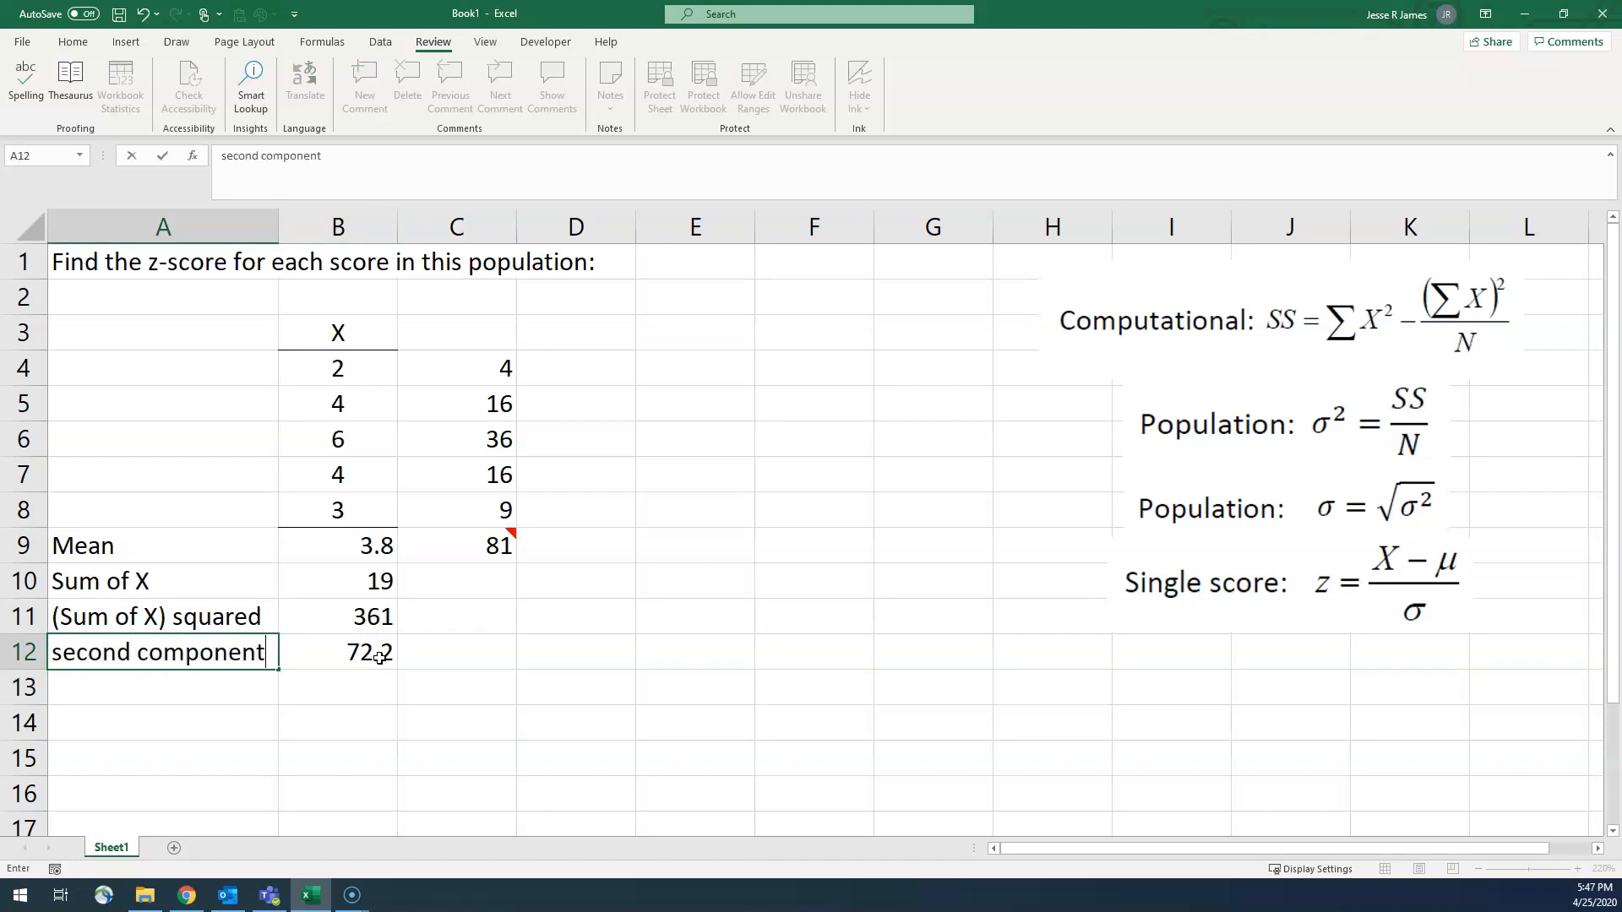
pyautogui.press('Return')
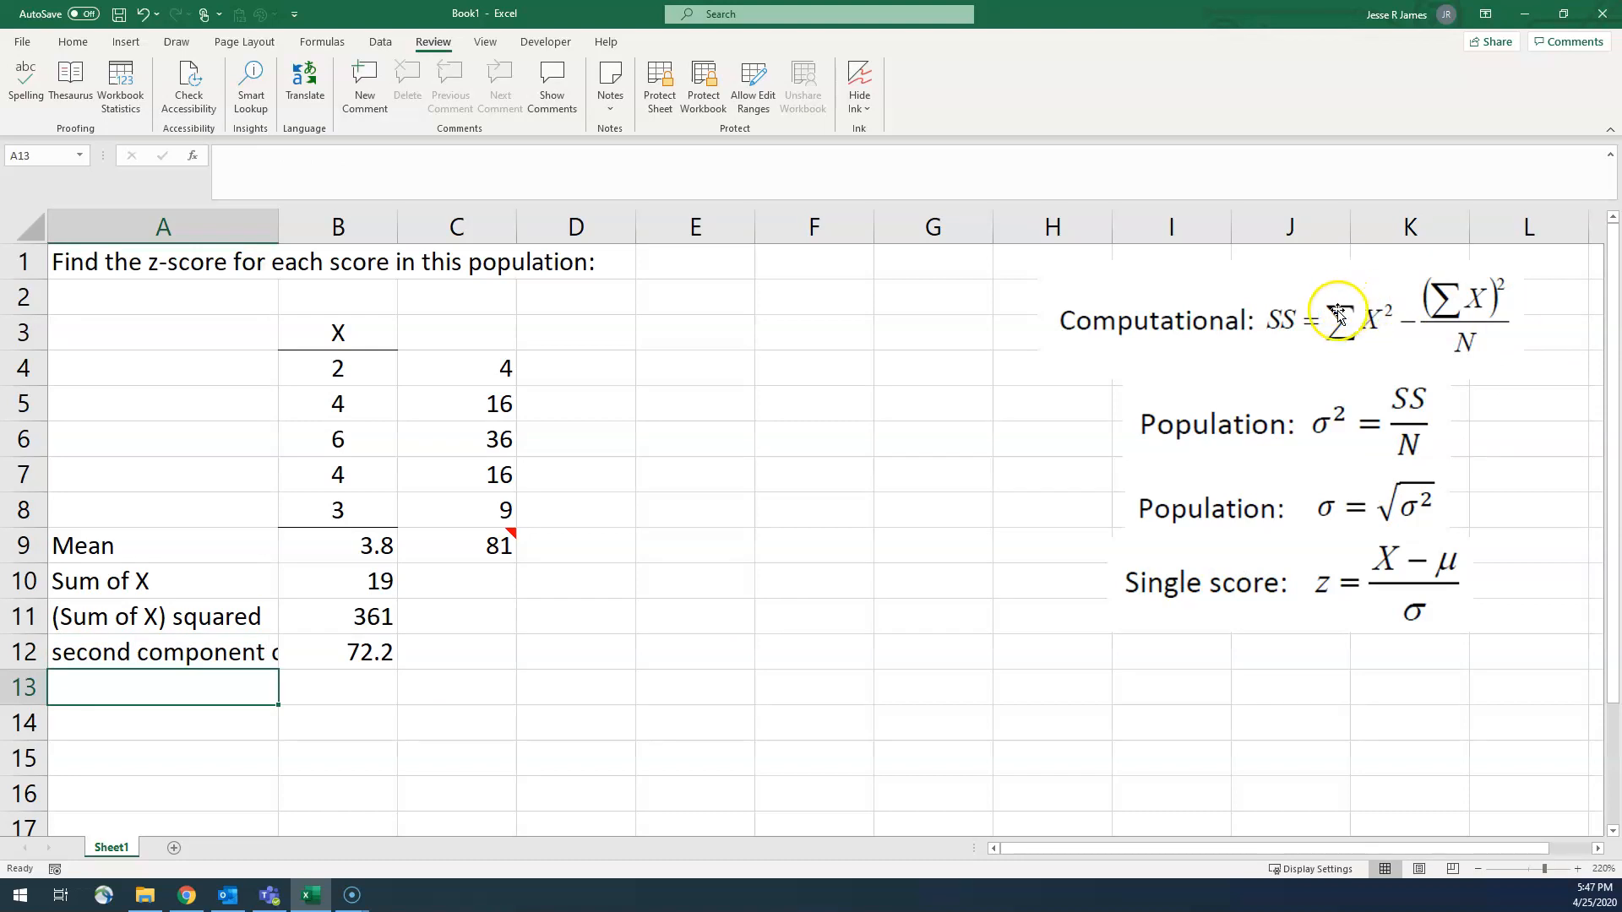
# Step: Enter the label "SS" in cell A13
pyautogui.click(476, 550)
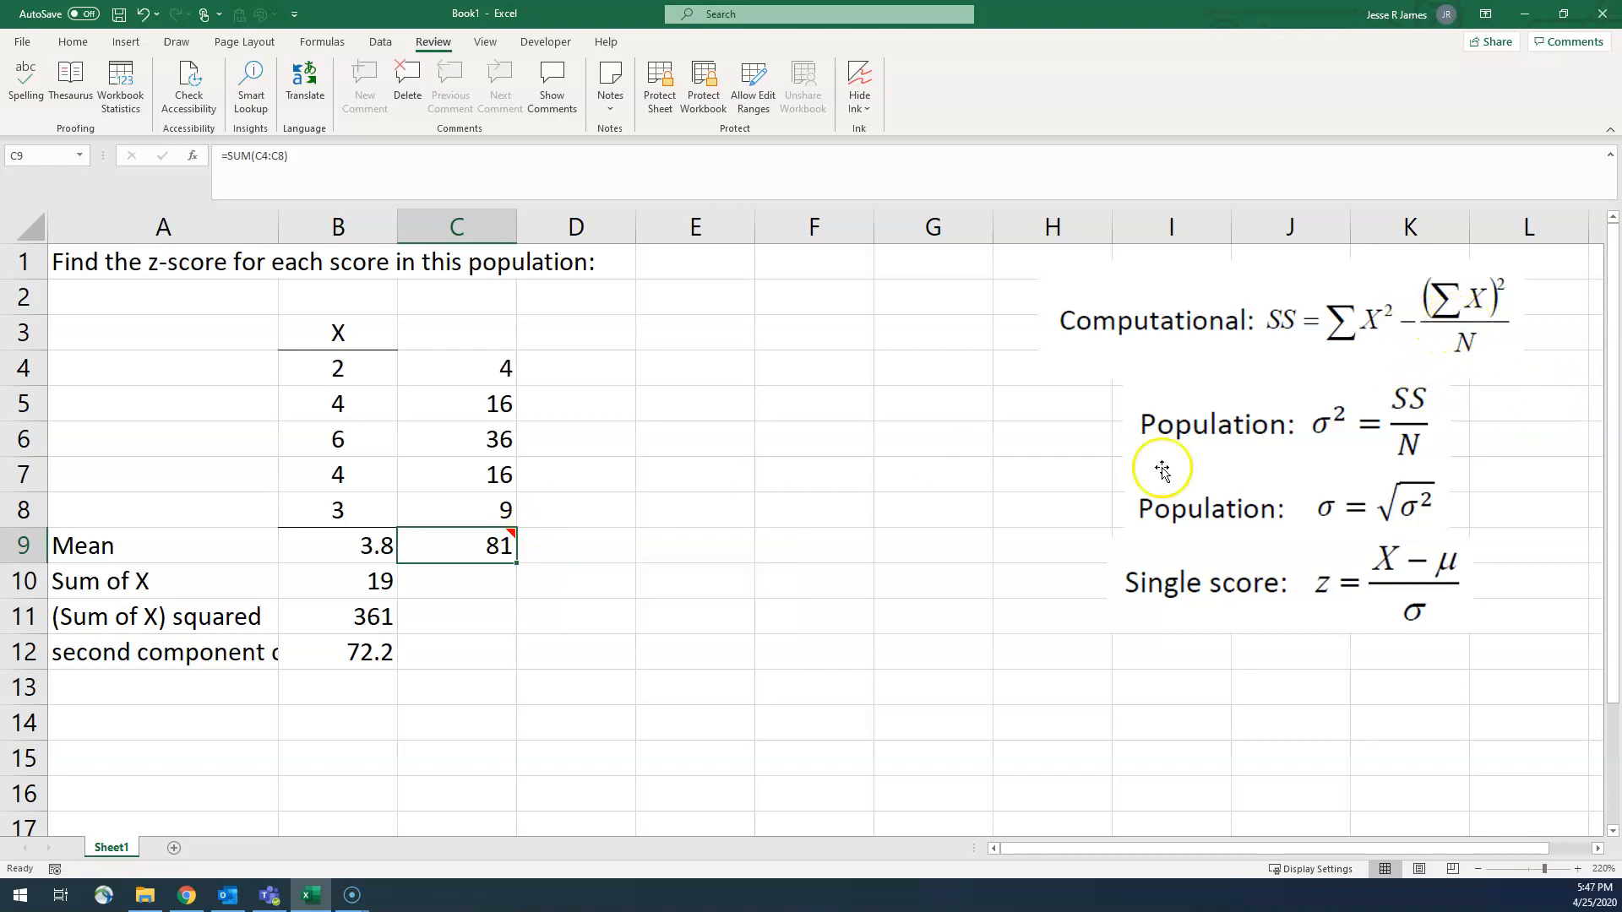
pyautogui.click(248, 689)
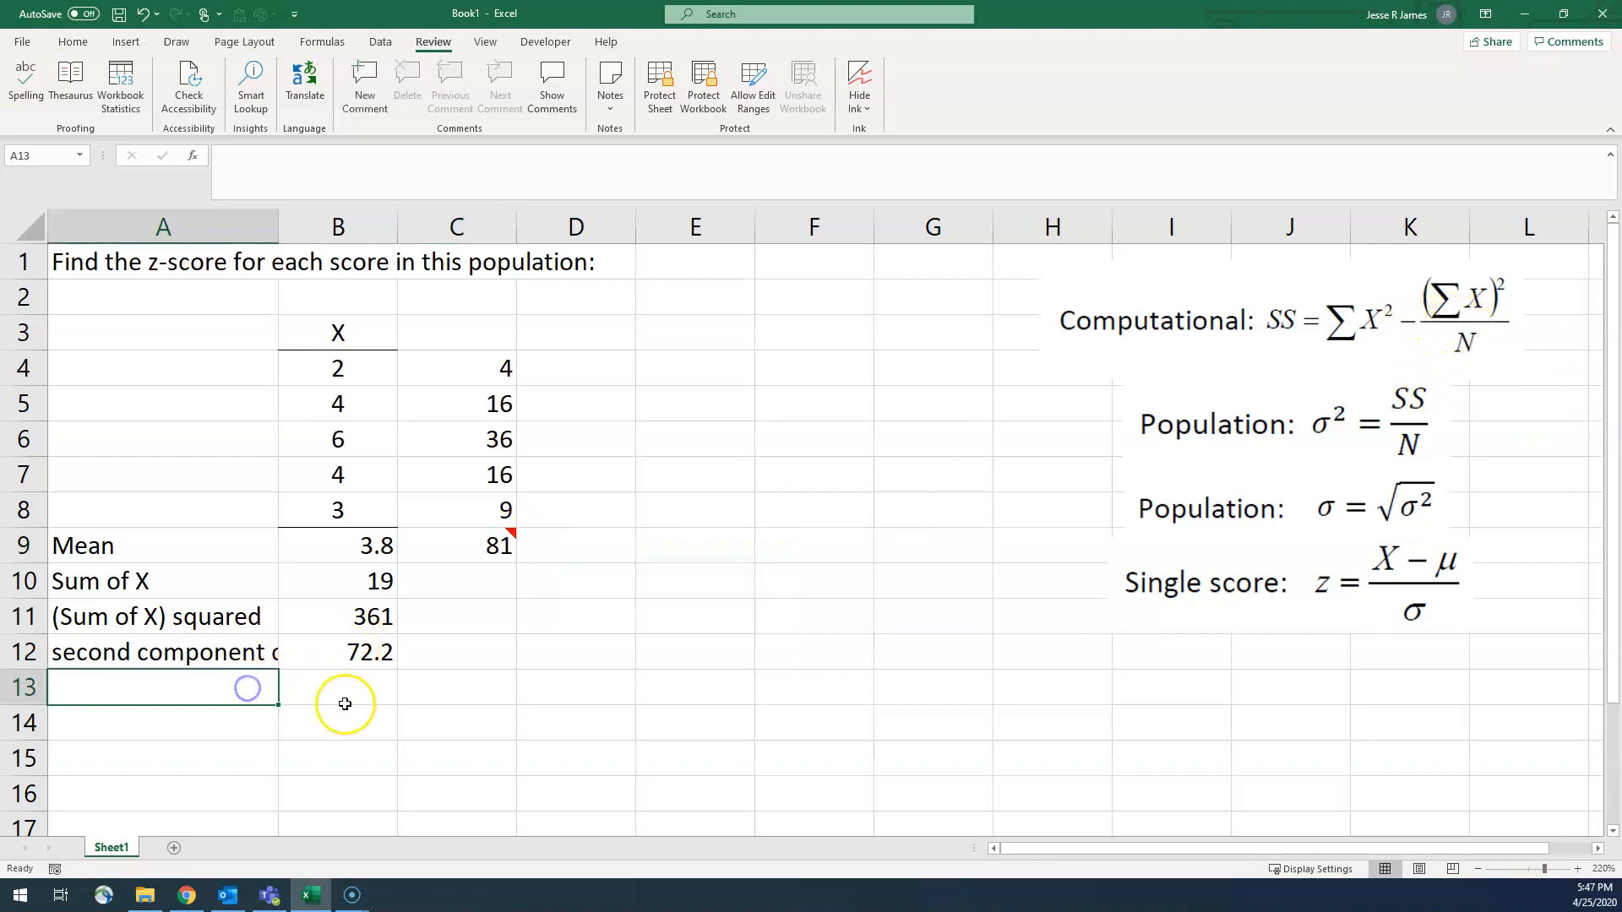
pyautogui.write('SS')
# Step: Compute SS in cell B13 by subtracting the second component from the sum of squared scores, using =C9-B12
pyautogui.click(344, 703)
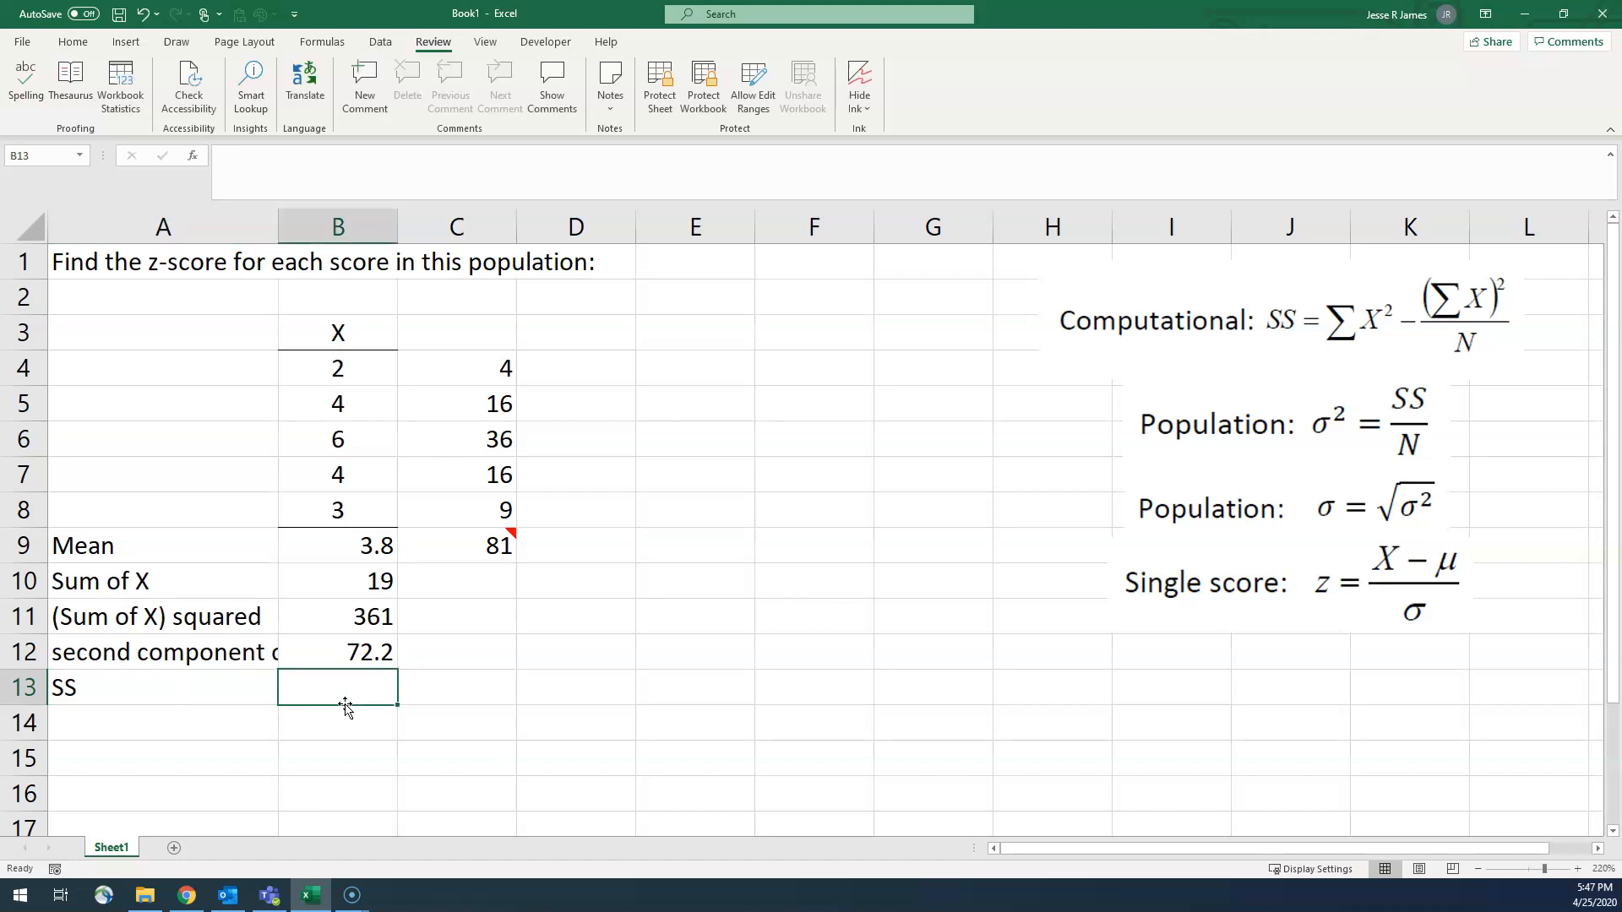
pyautogui.write('=')
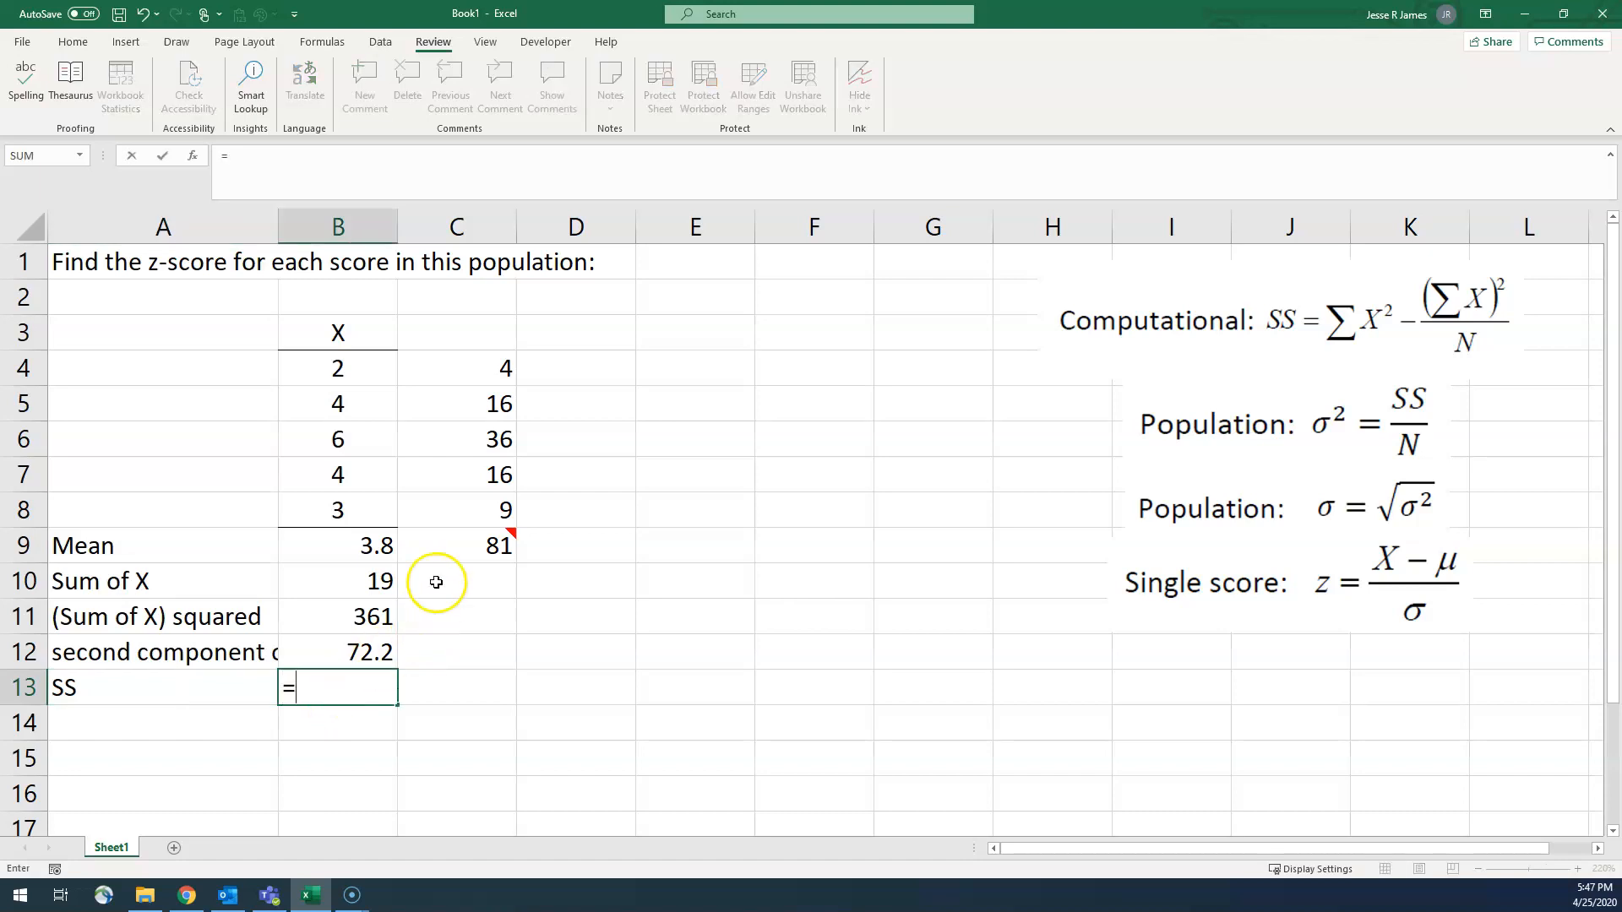
pyautogui.click(470, 550)
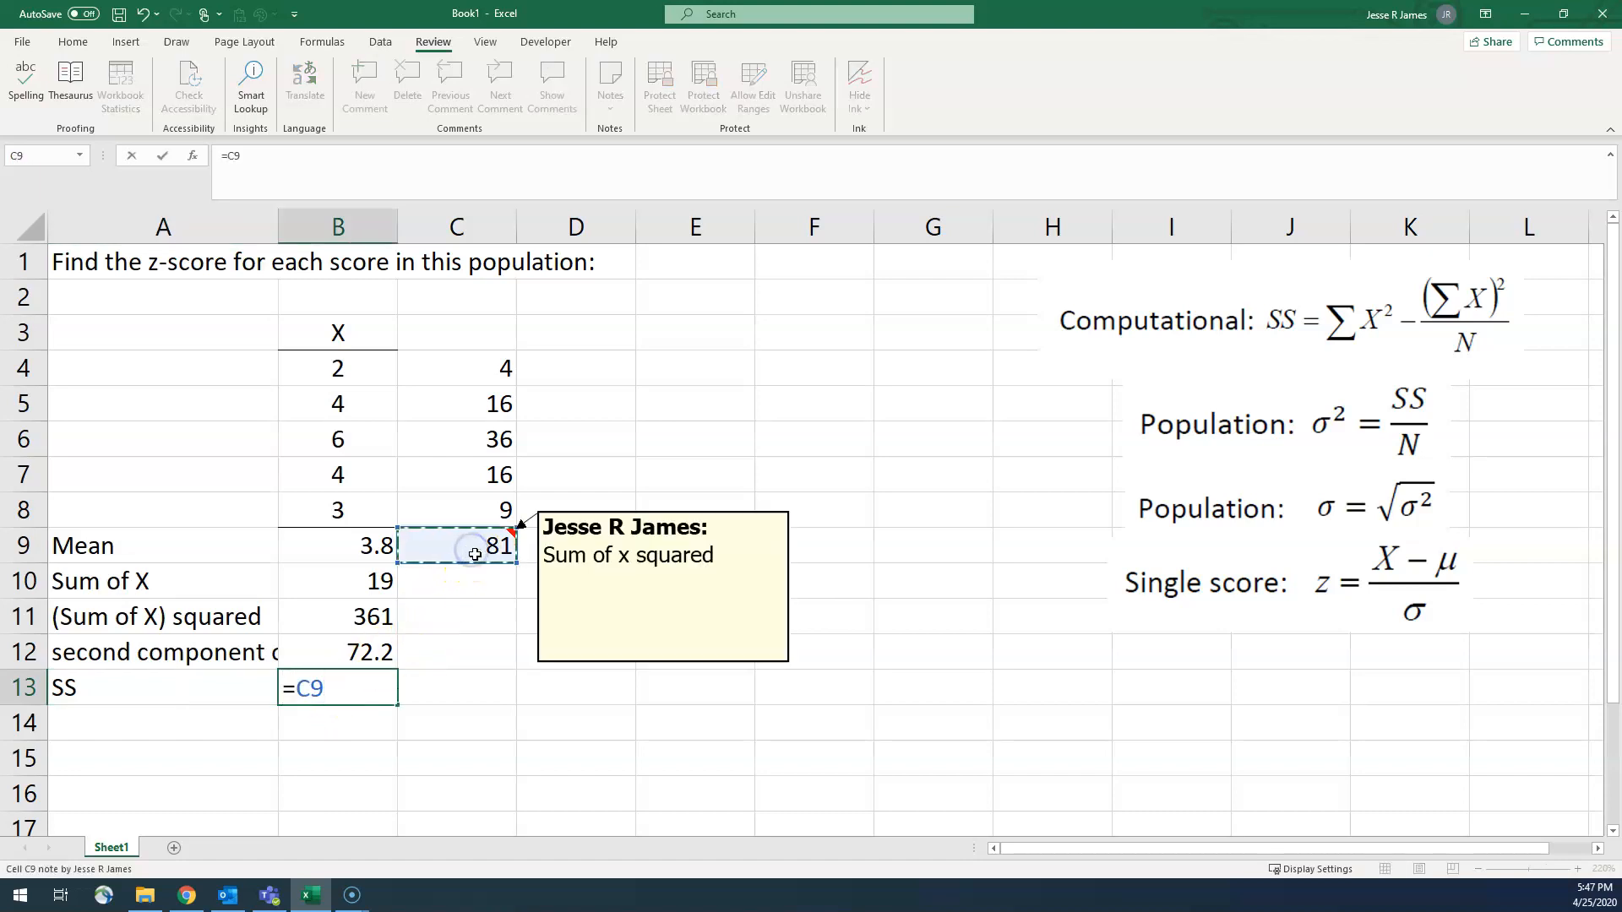
pyautogui.write('-')
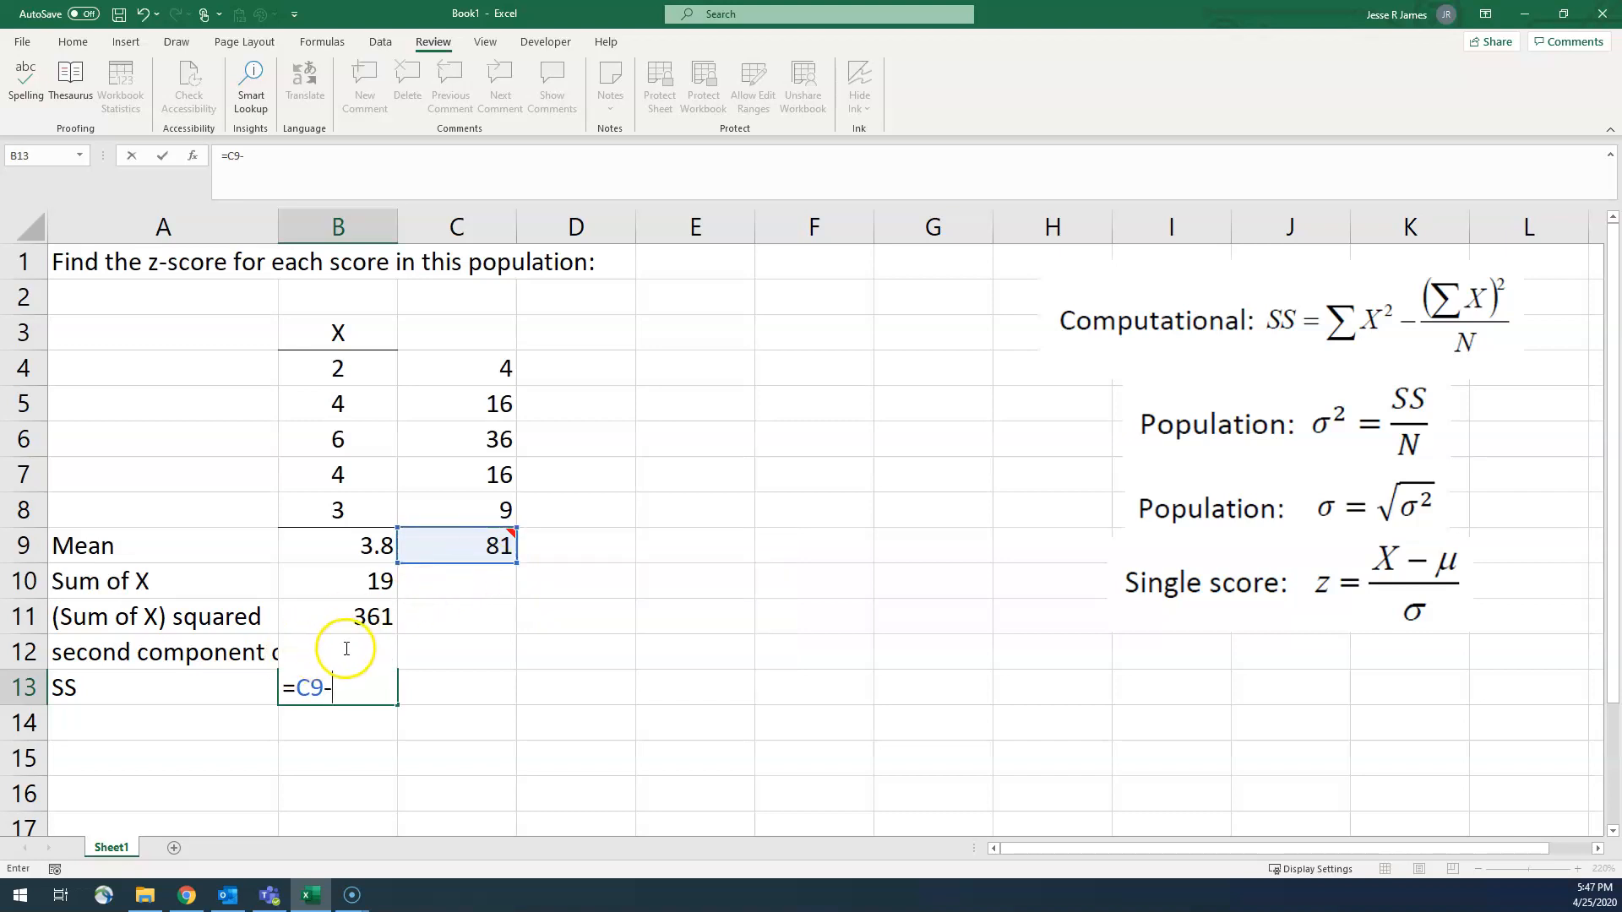
pyautogui.click(295, 659)
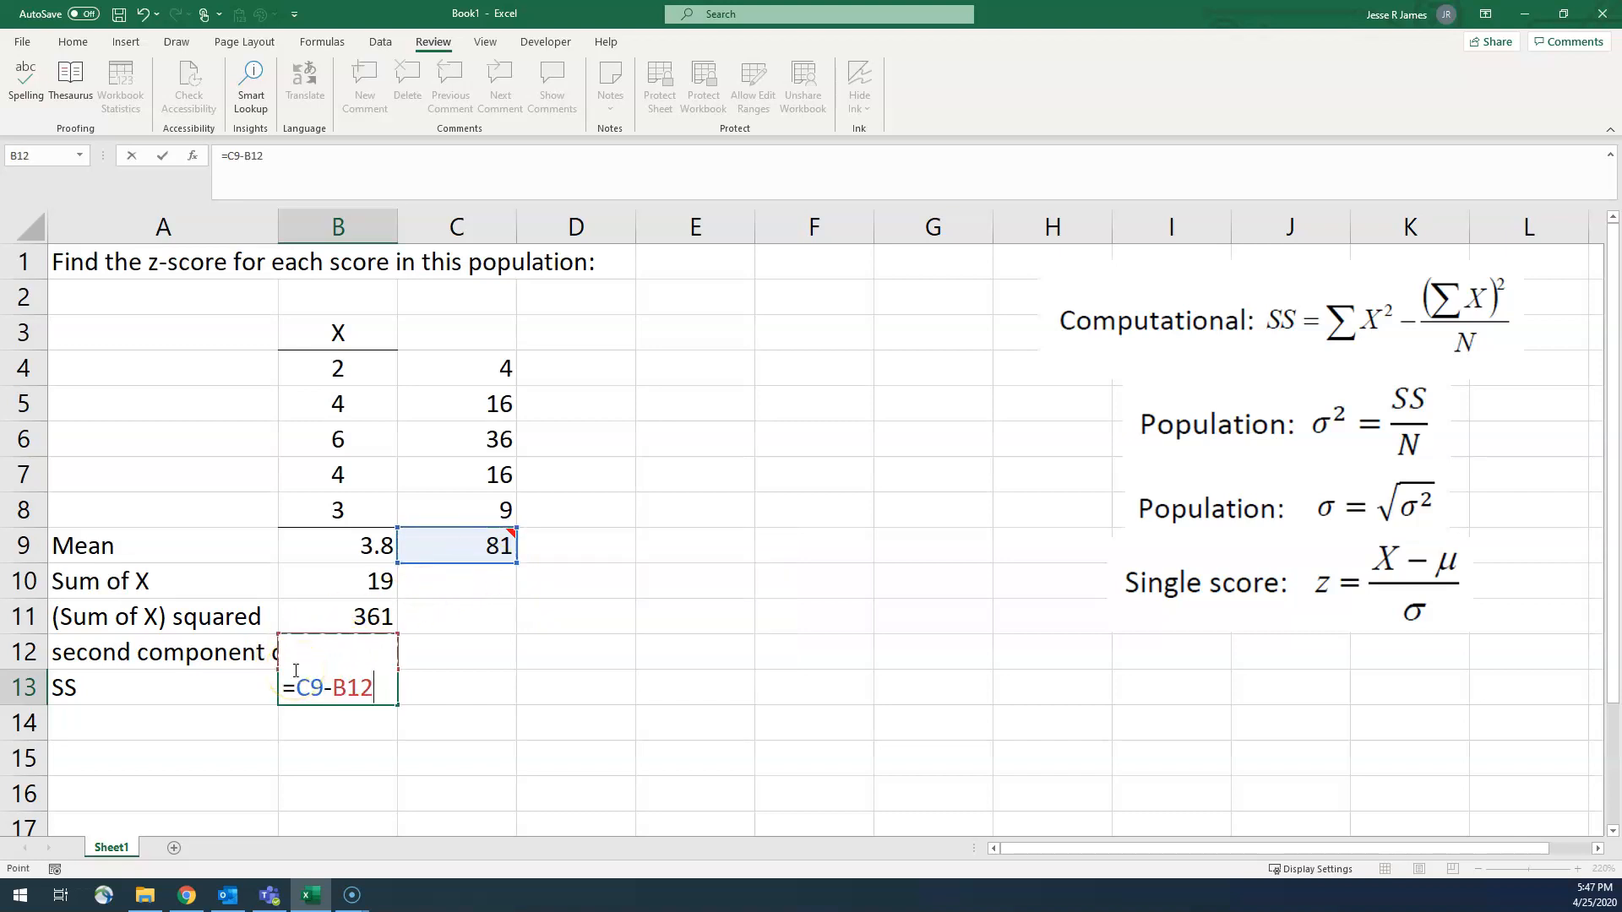
pyautogui.press('Return')
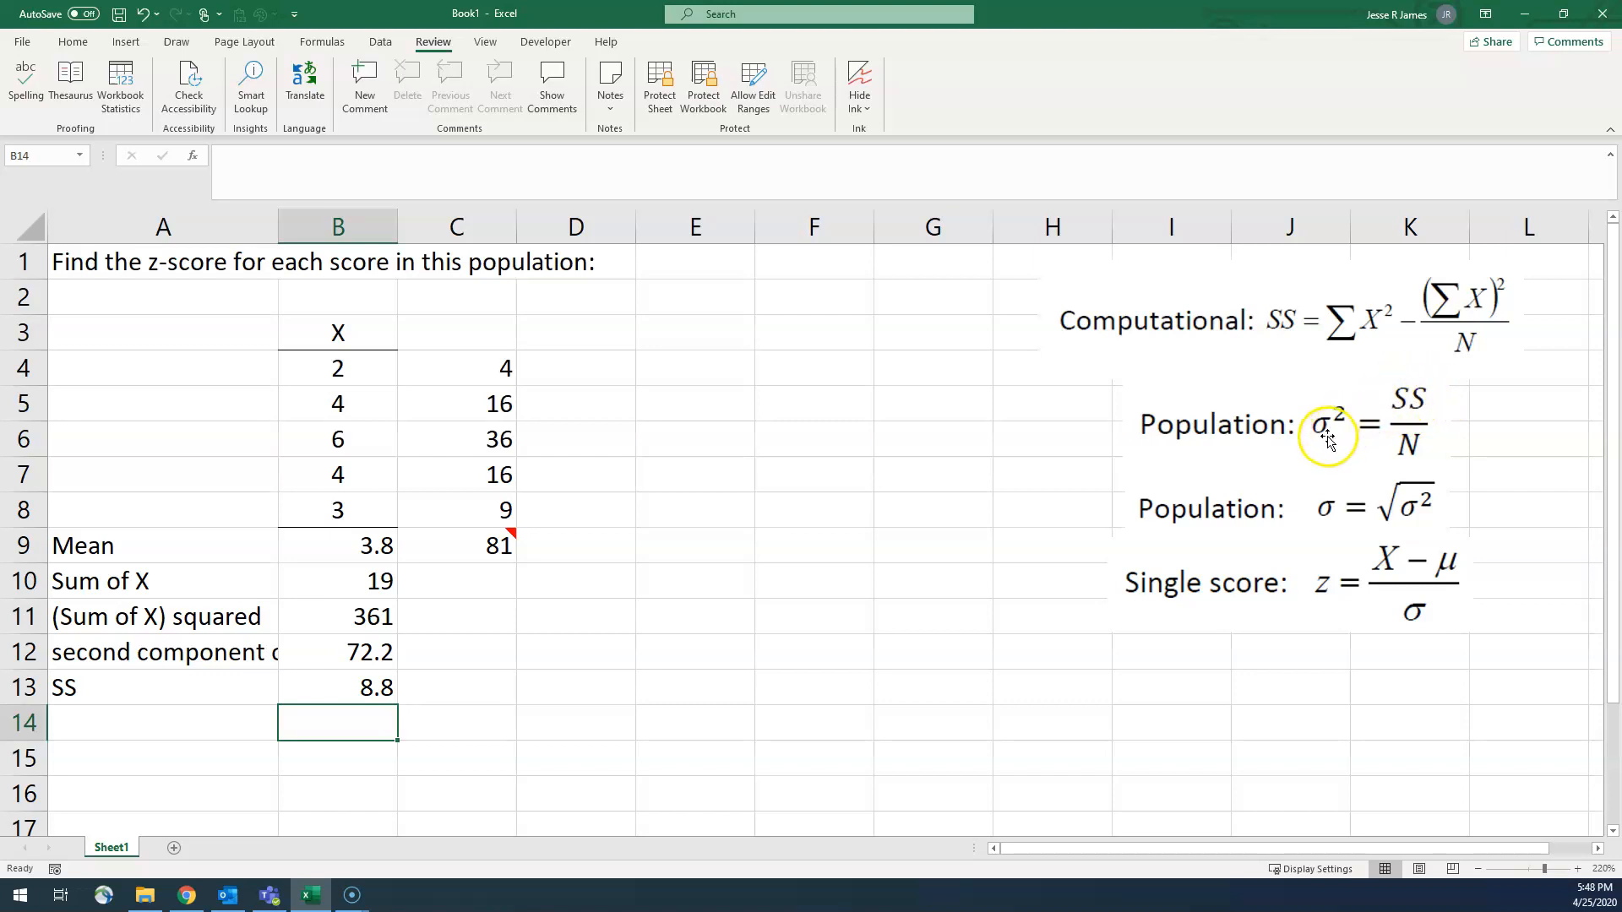
# Step: Enter the label "variance" in cell A14
pyautogui.click(192, 726)
pyautogui.write('varian')
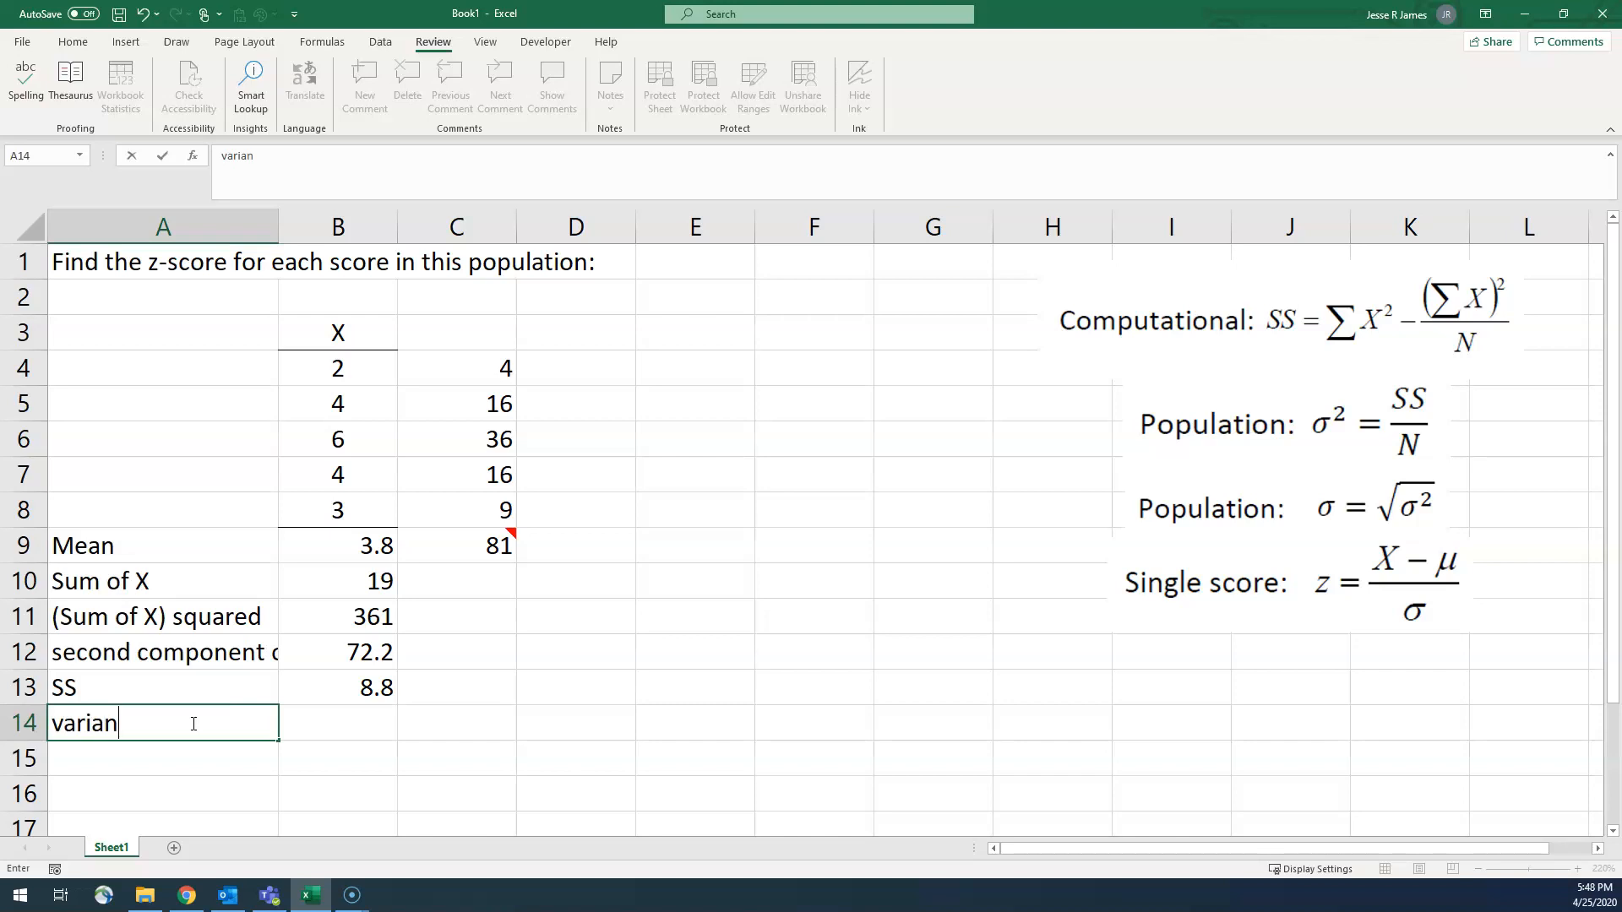
pyautogui.write('ce')
pyautogui.press('Return')
# Step: Compute the population variance in cell B14 by dividing SS in B13 by the number of scores
pyautogui.press('Up')
pyautogui.press('Right')
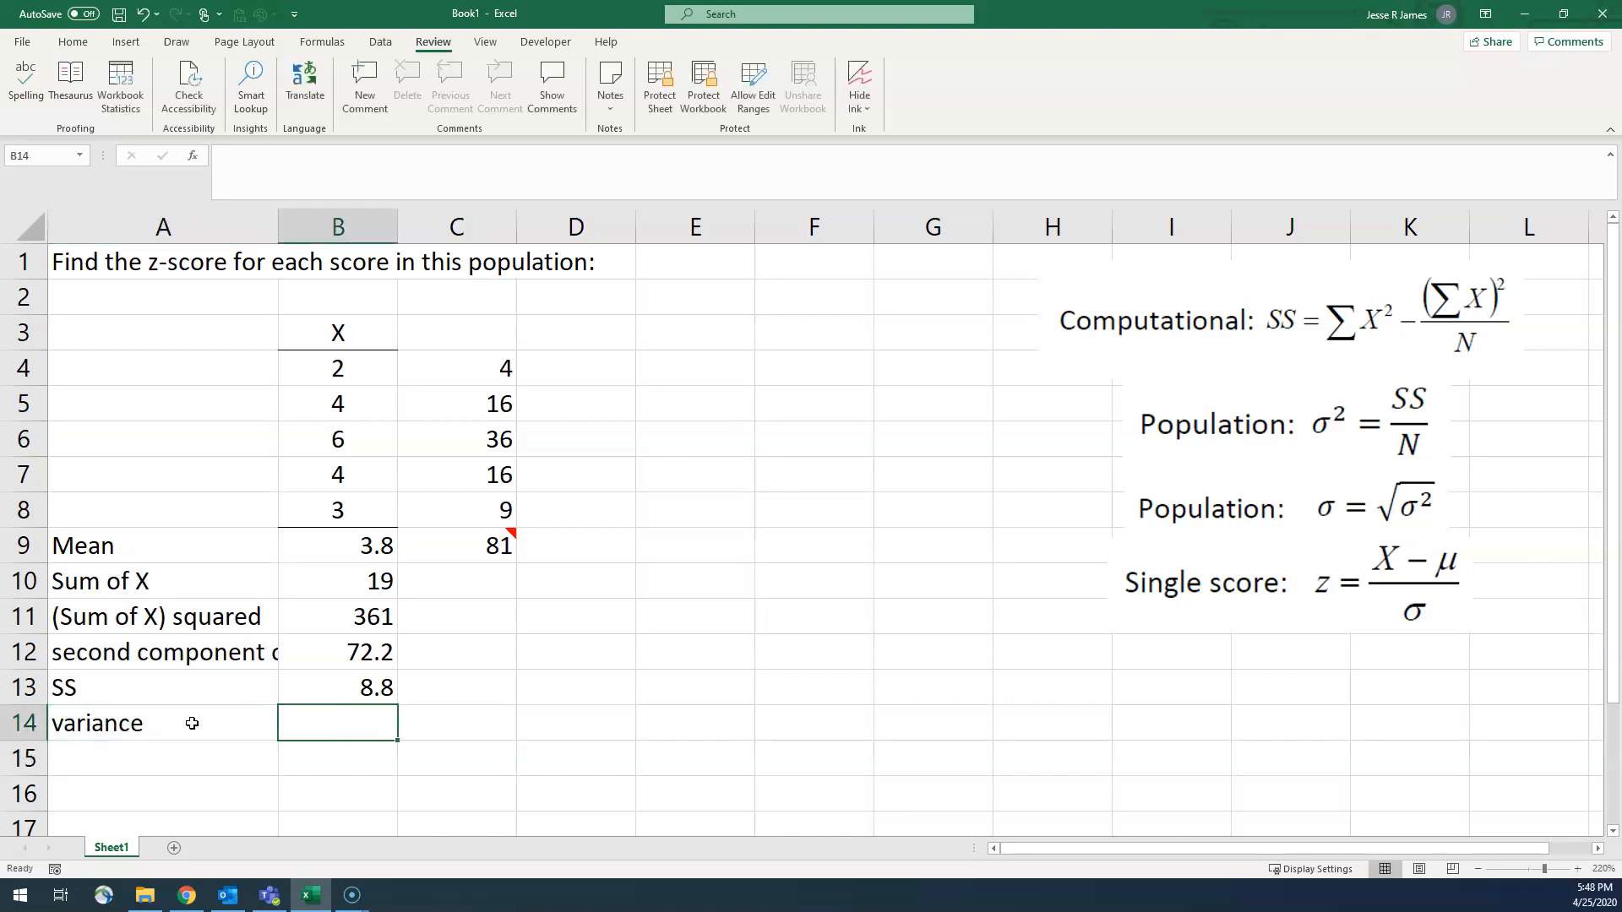
pyautogui.write('=')
pyautogui.press('Up')
pyautogui.write('/')
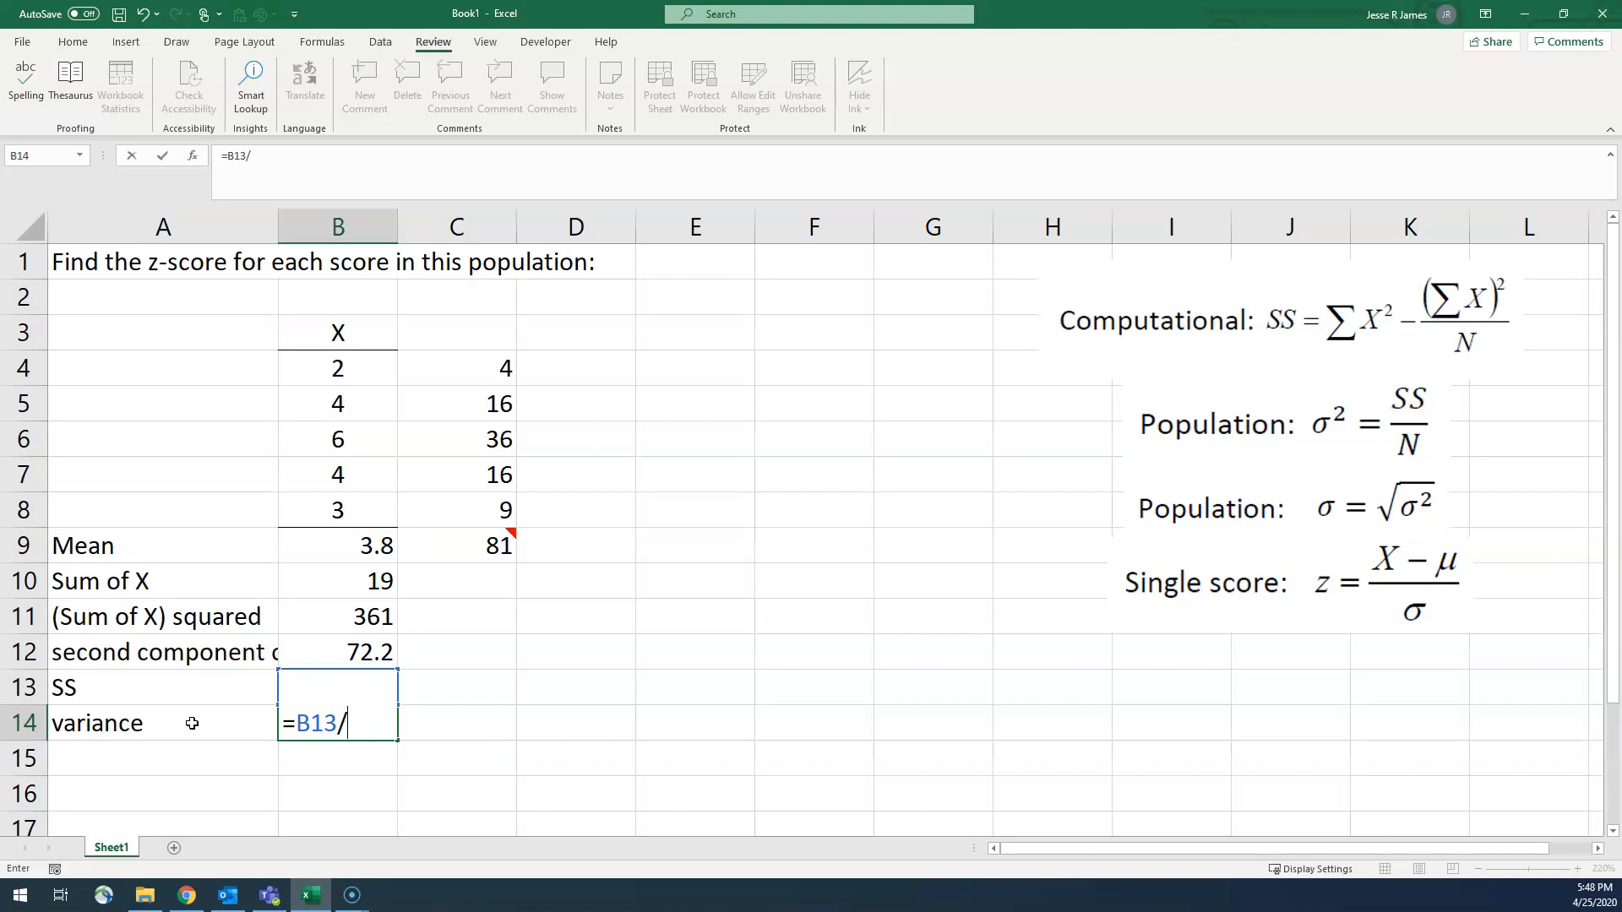
pyautogui.press('Return')
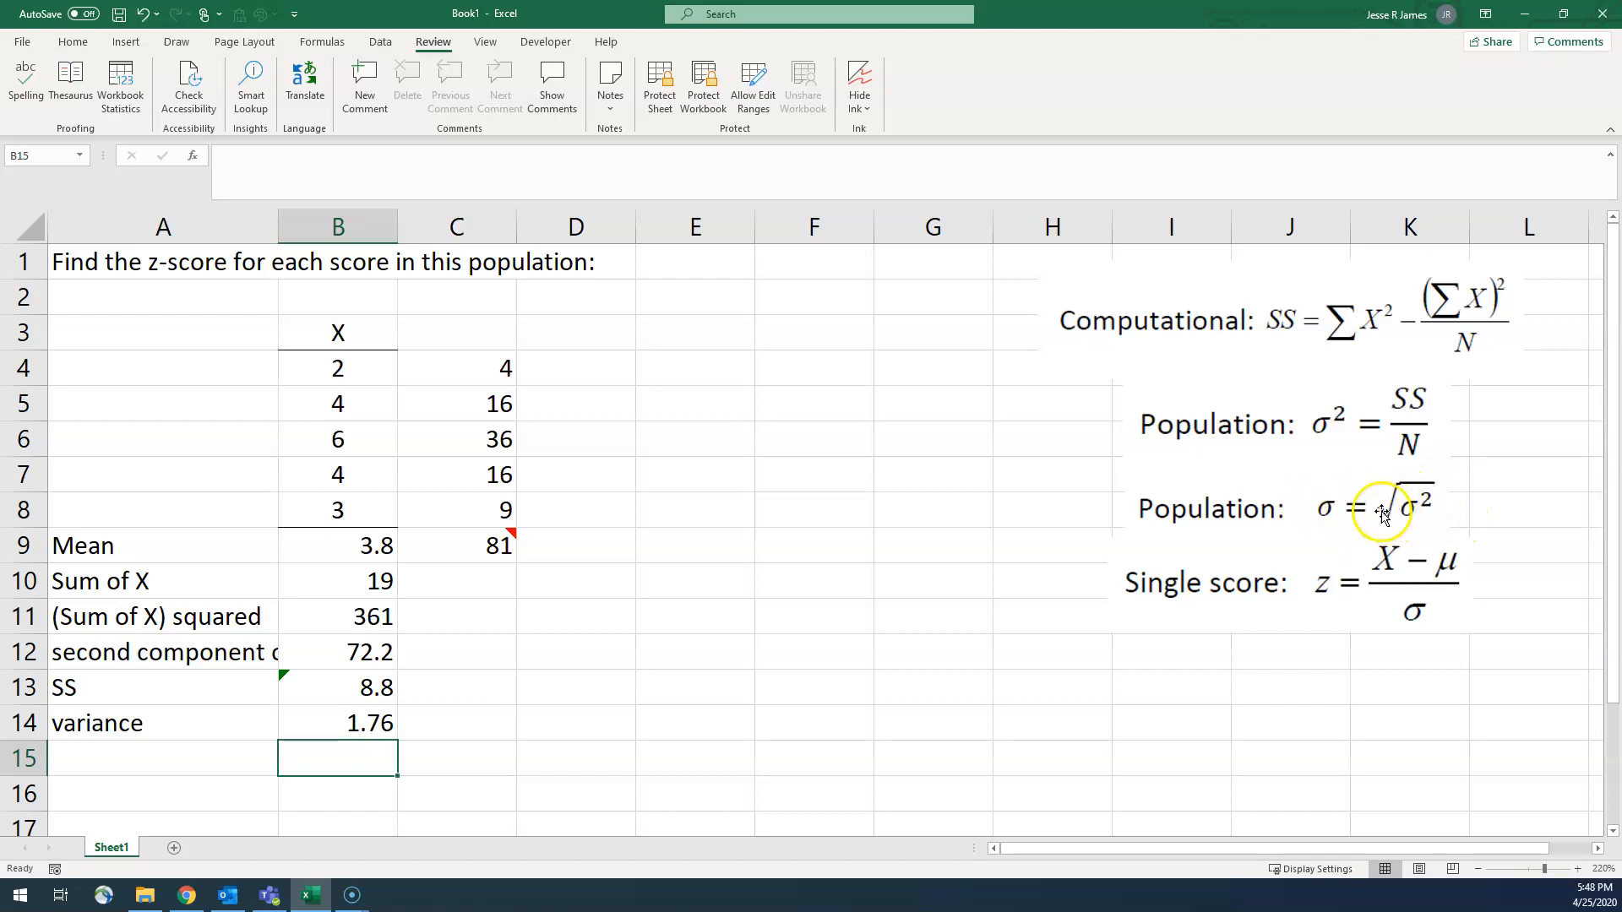
# Step: Enter the label "standard deviation" in cell A15
pyautogui.click(200, 756)
pyautogui.write('sta')
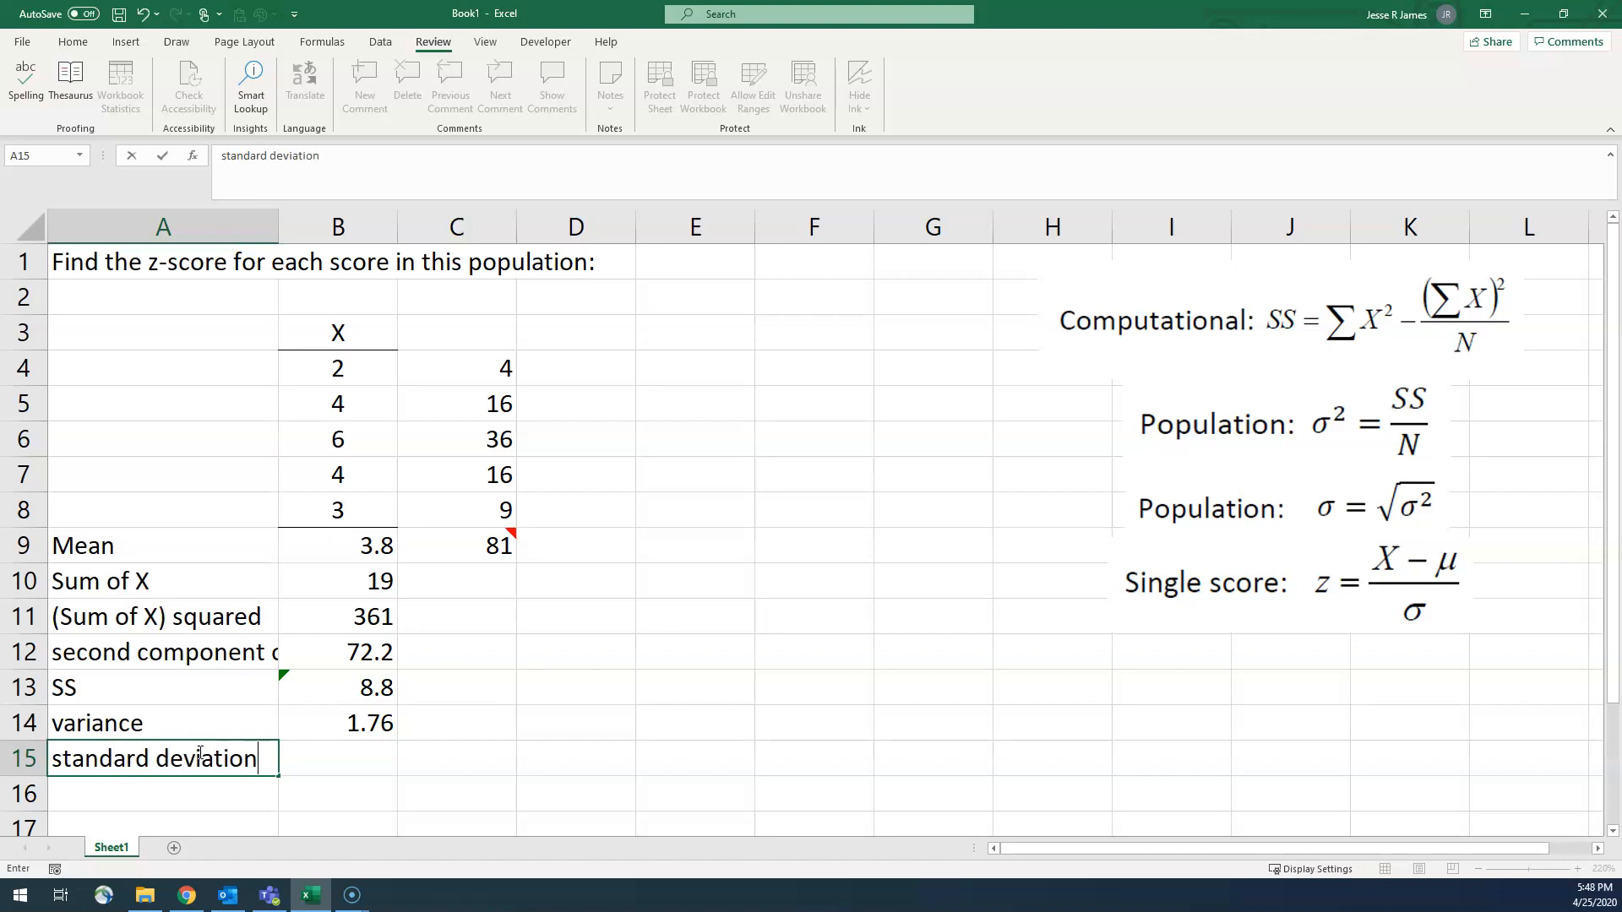
pyautogui.write('ndard deviation')
pyautogui.press('Tab')
# Step: Compute the standard deviation in cell B15 as the square root of the variance with =SQRT(B14)
pyautogui.write('=sqrt*(')
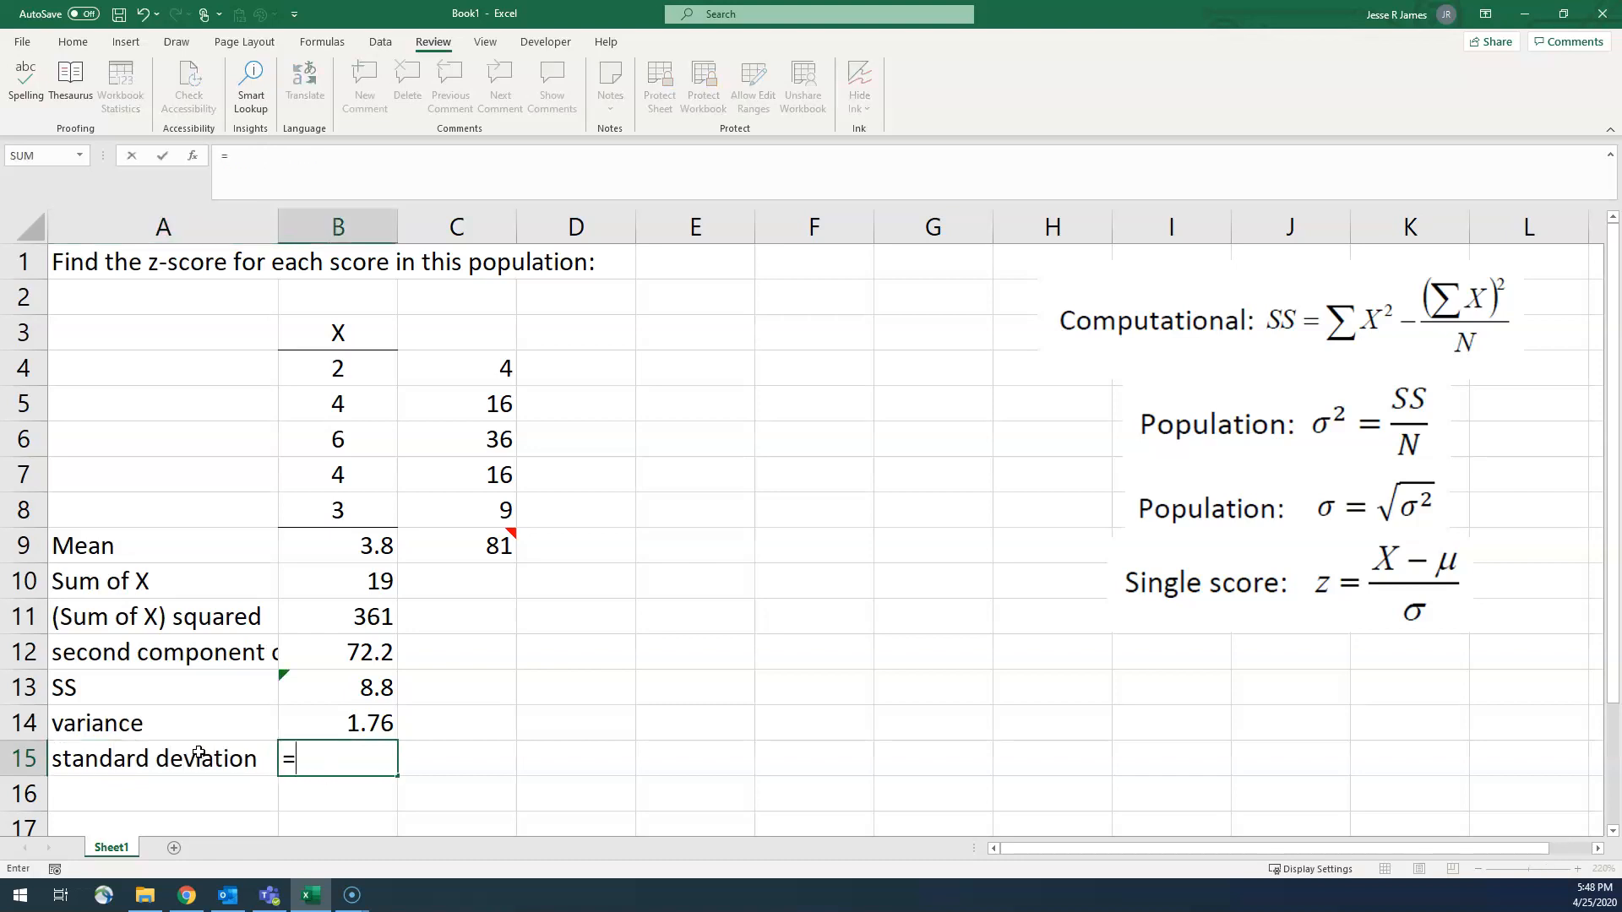
pyautogui.press('BackSpace')
pyautogui.press('BackSpace')
pyautogui.write('(')
pyautogui.press('Up')
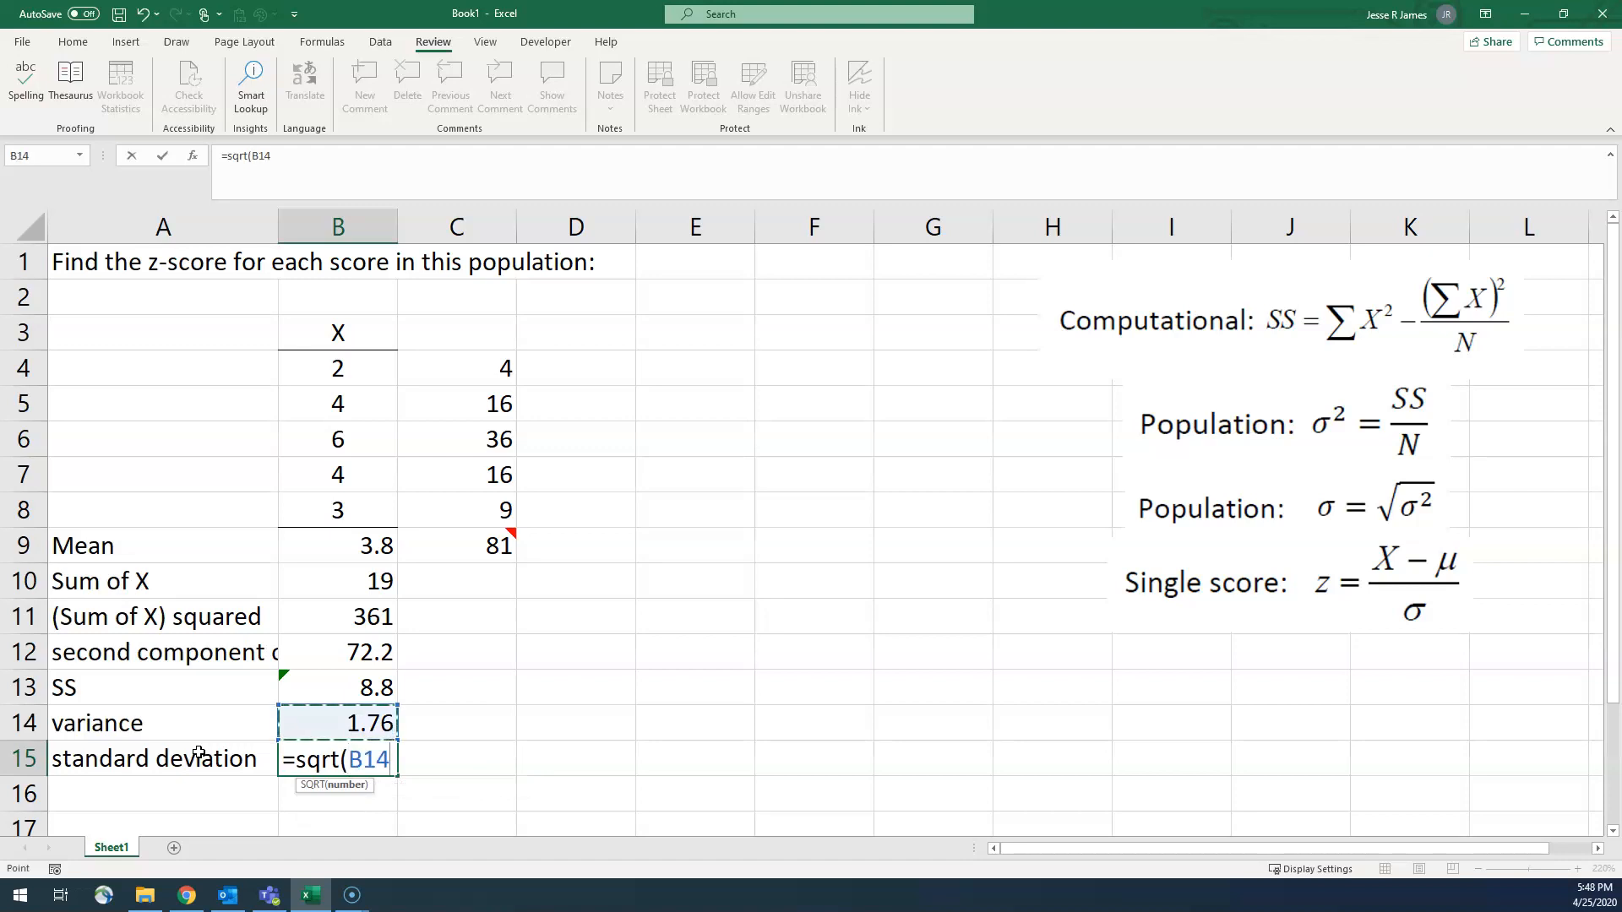
pyautogui.write(')')
pyautogui.press('Return')
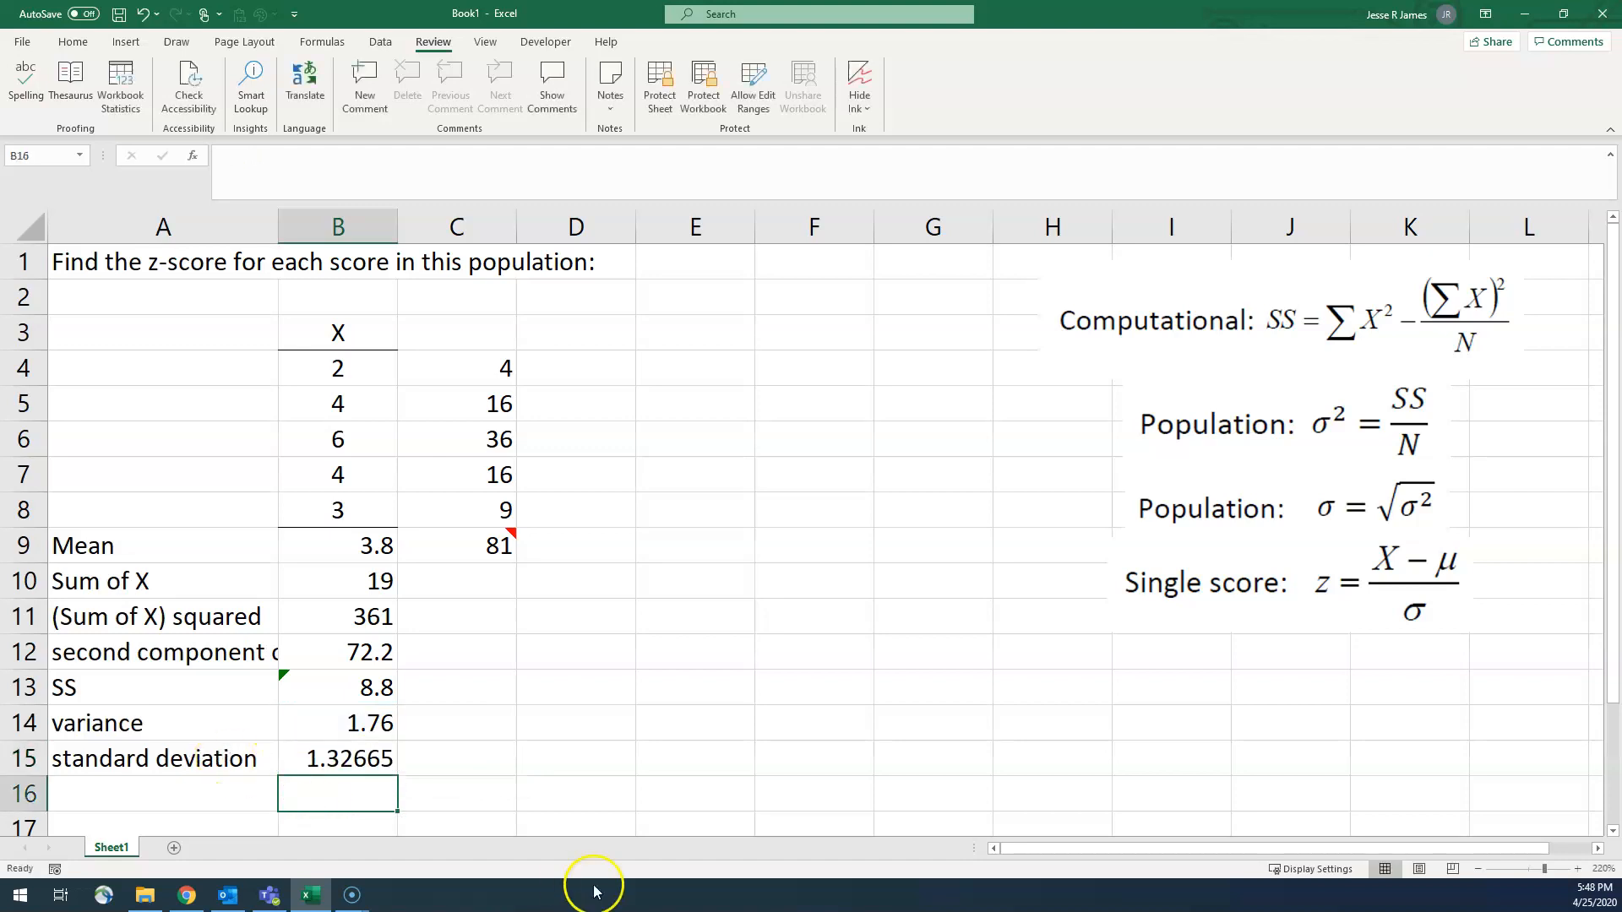
pyautogui.click(331, 756)
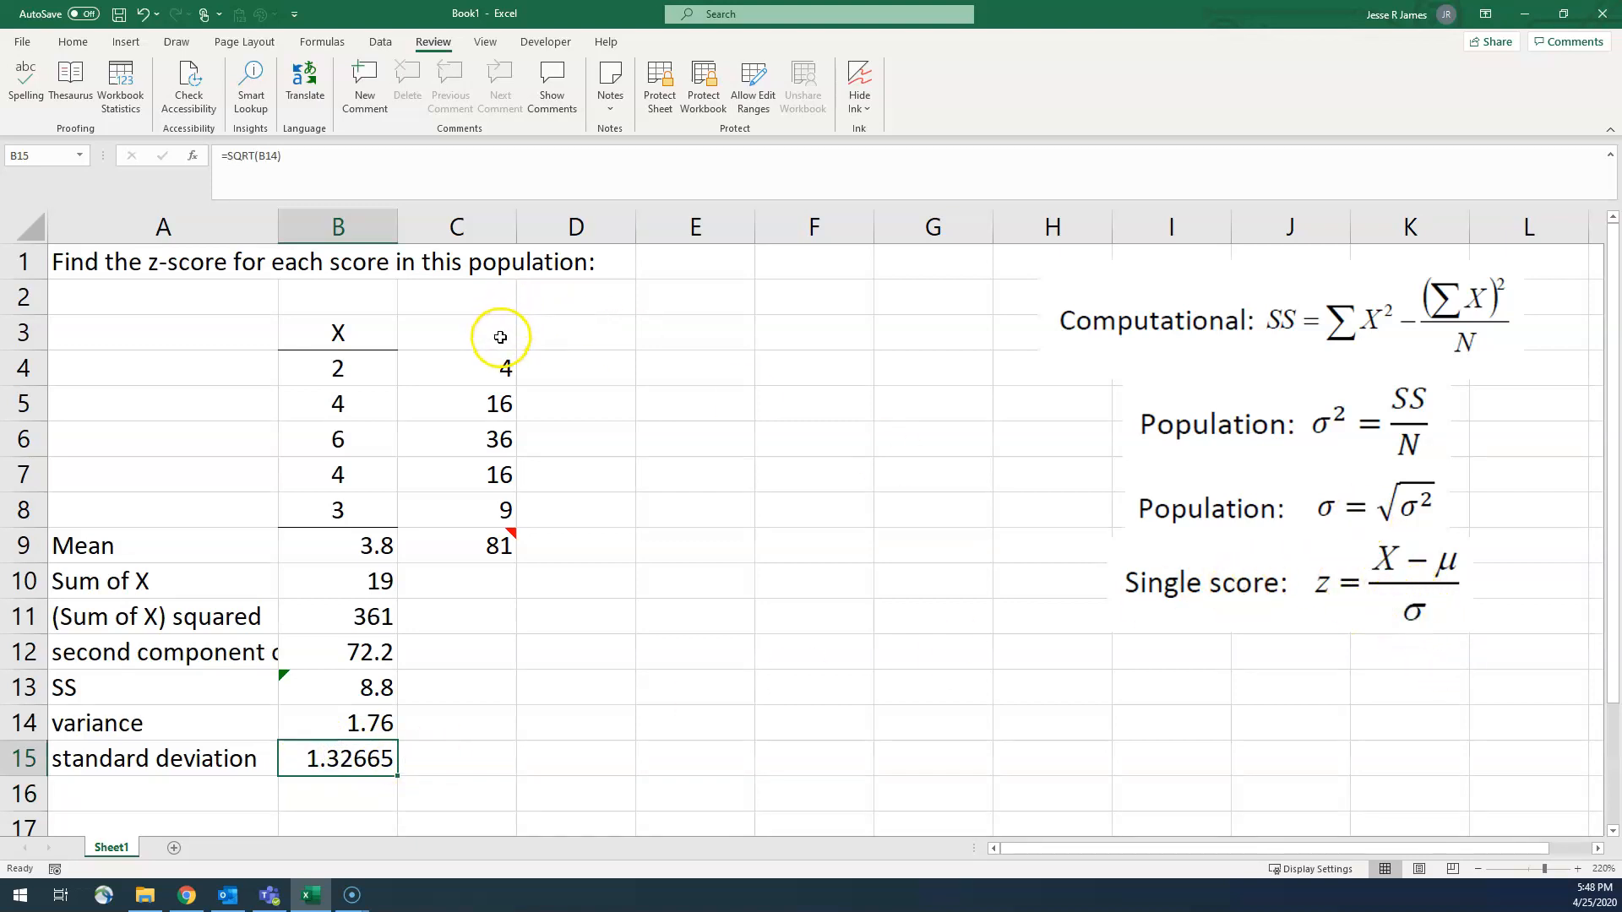
# Step: Enter the column header "z-scores" in cell D3
pyautogui.click(556, 332)
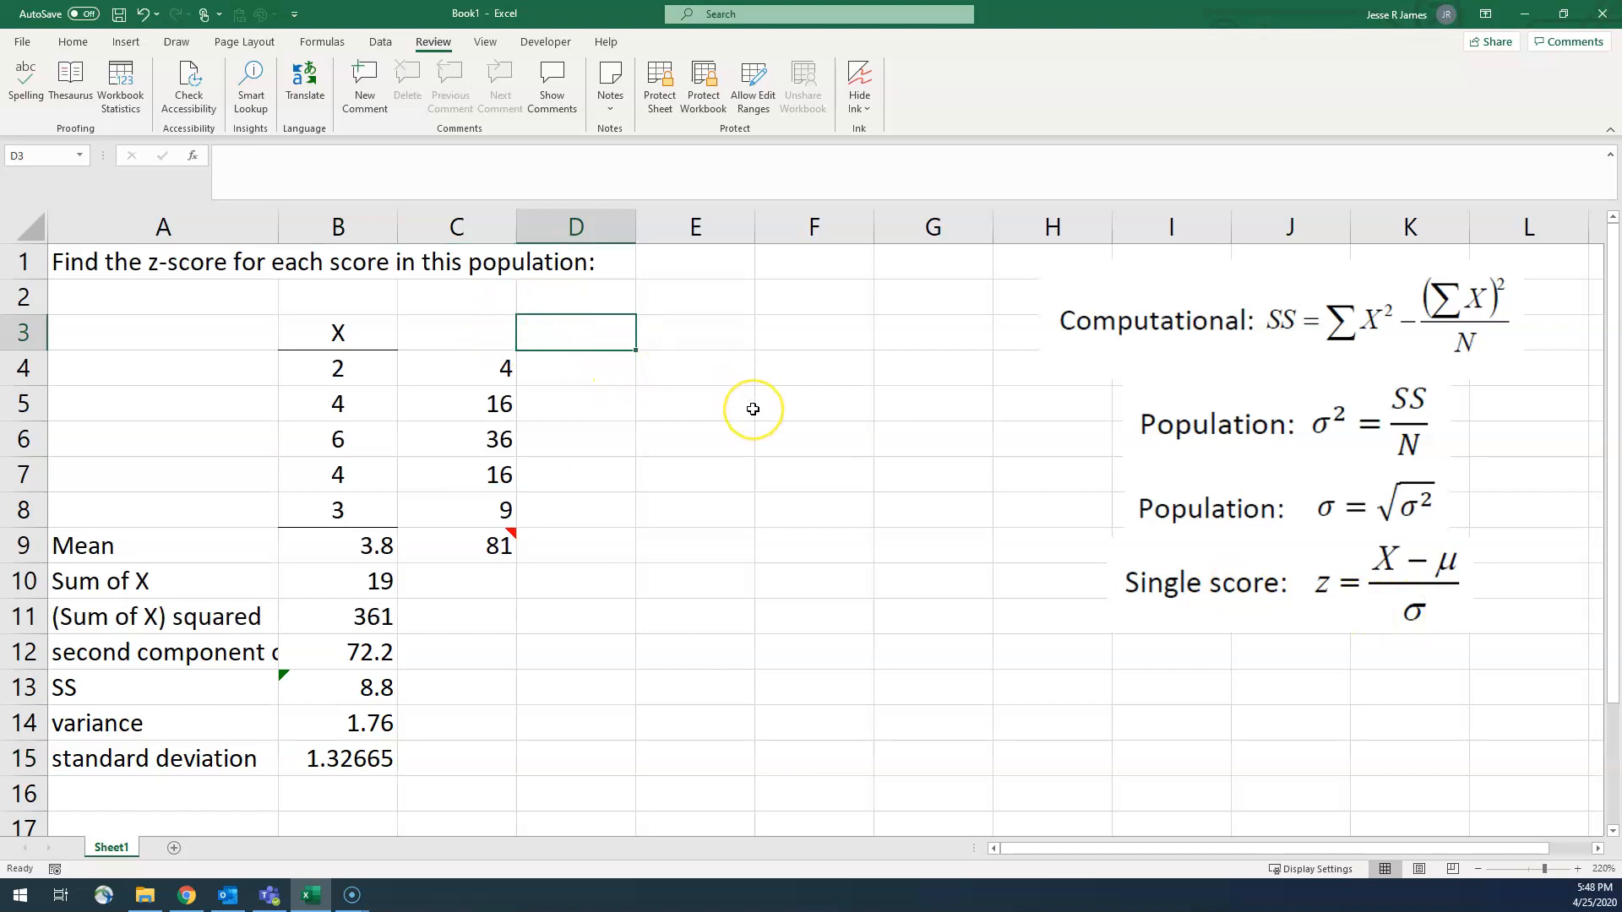
pyautogui.write('z-scores')
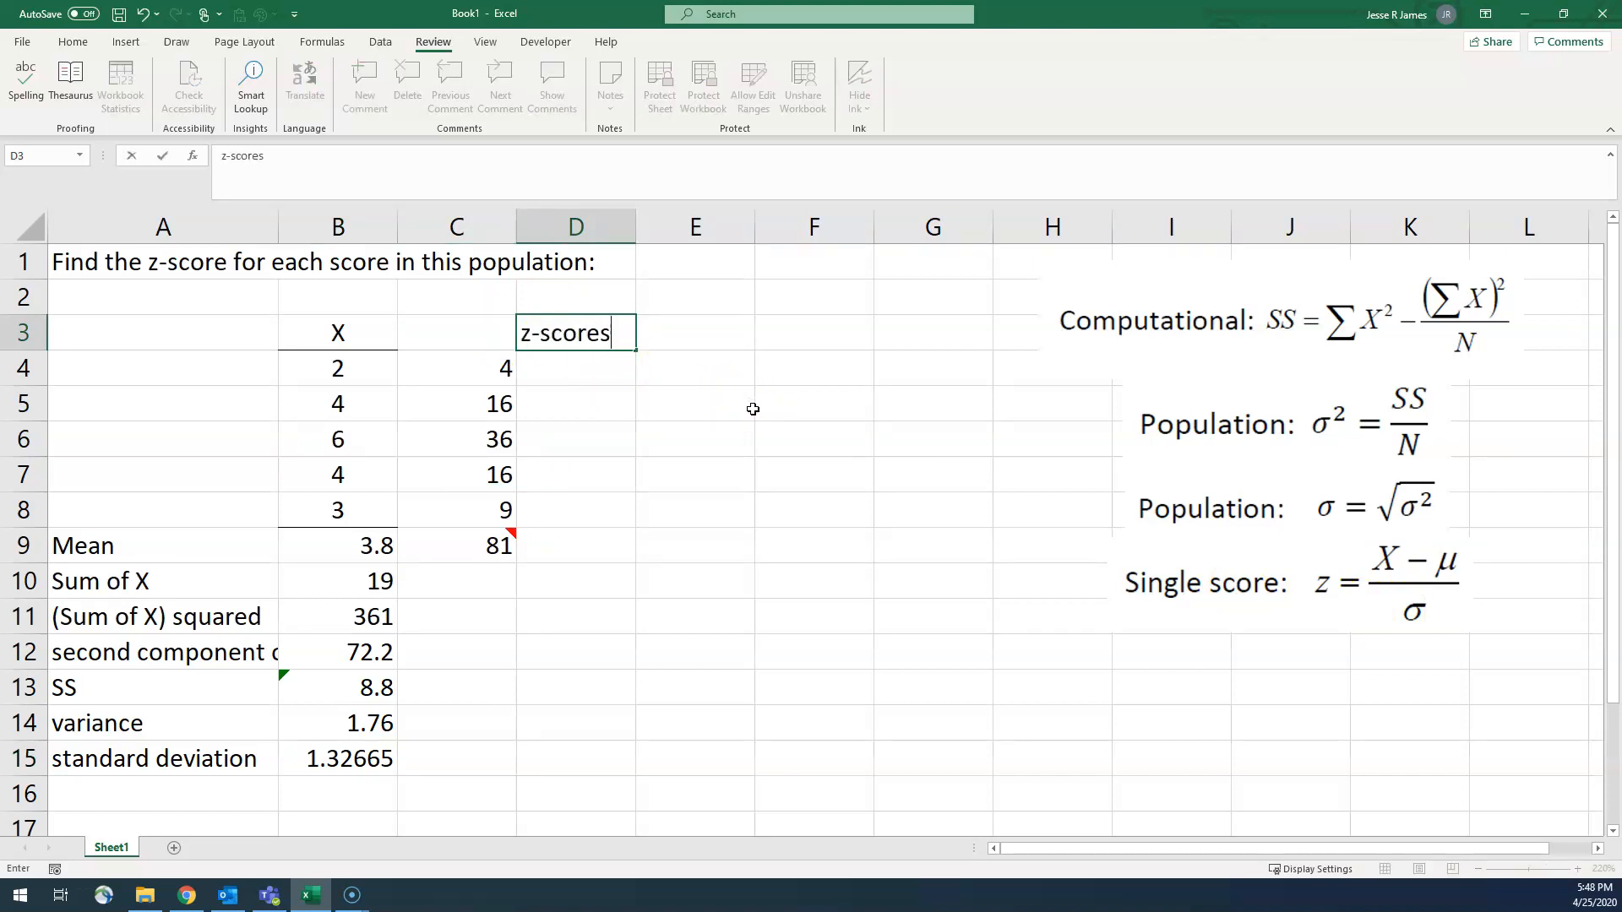
pyautogui.press('Return')
pyautogui.press('Up')
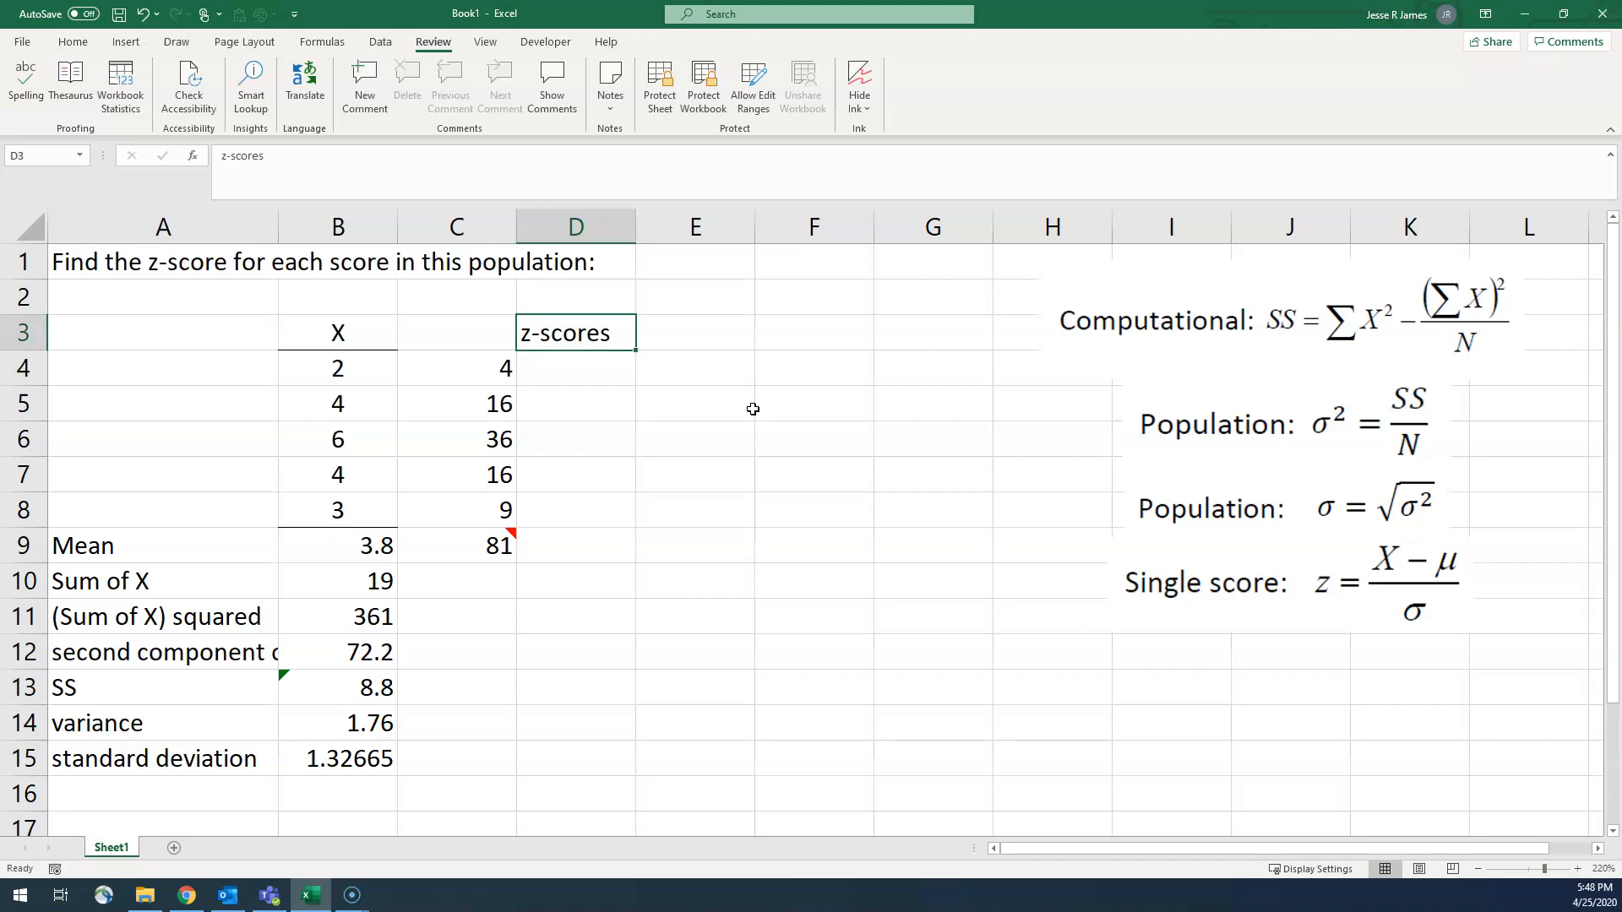
# Step: Apply a bottom border to the "z-scores" header in cell D3
pyautogui.click(73, 41)
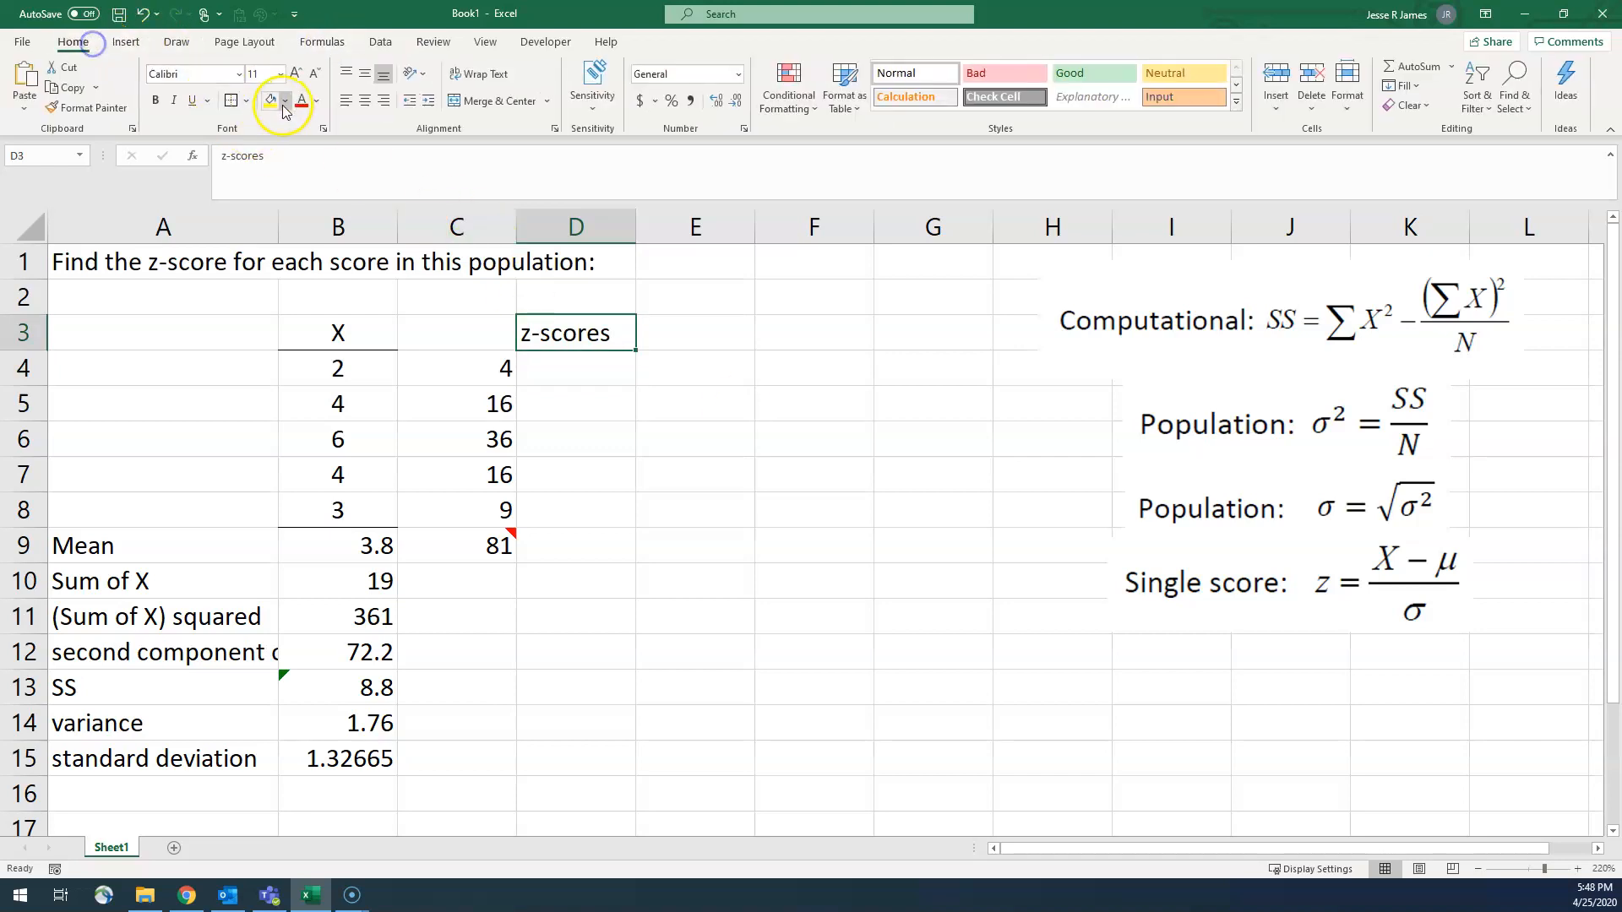
pyautogui.click(245, 100)
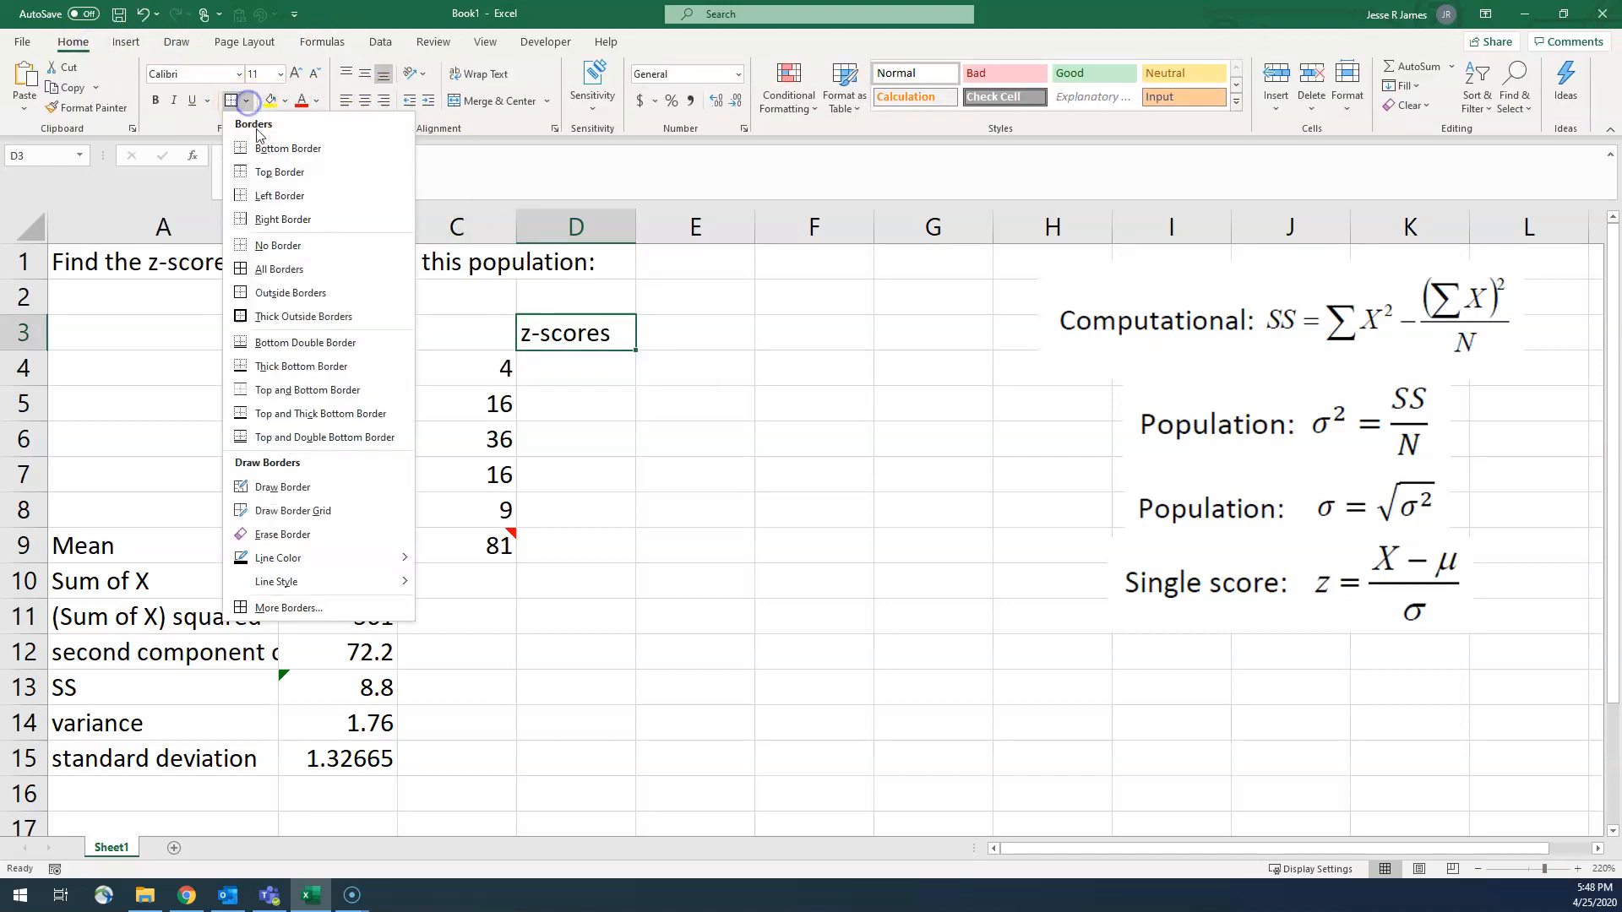
pyautogui.click(262, 138)
pyautogui.click(695, 373)
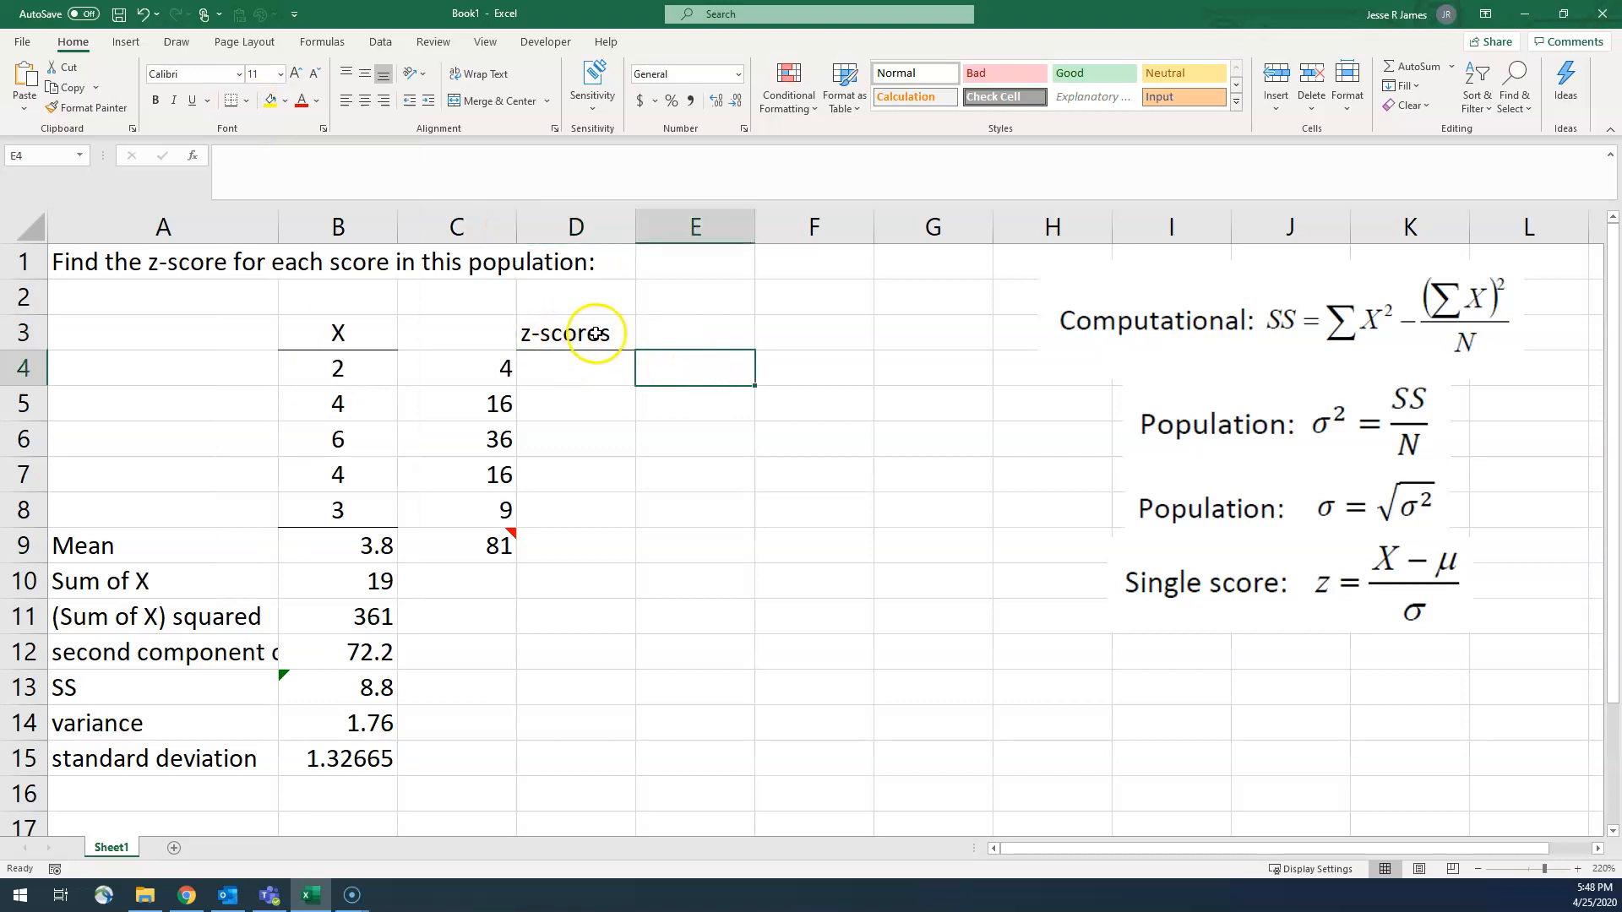
# Step: Review the inputs to the z-score formula: the scores in B4:B8, the mean in B9 and the standard deviation in B15
pyautogui.click(561, 371)
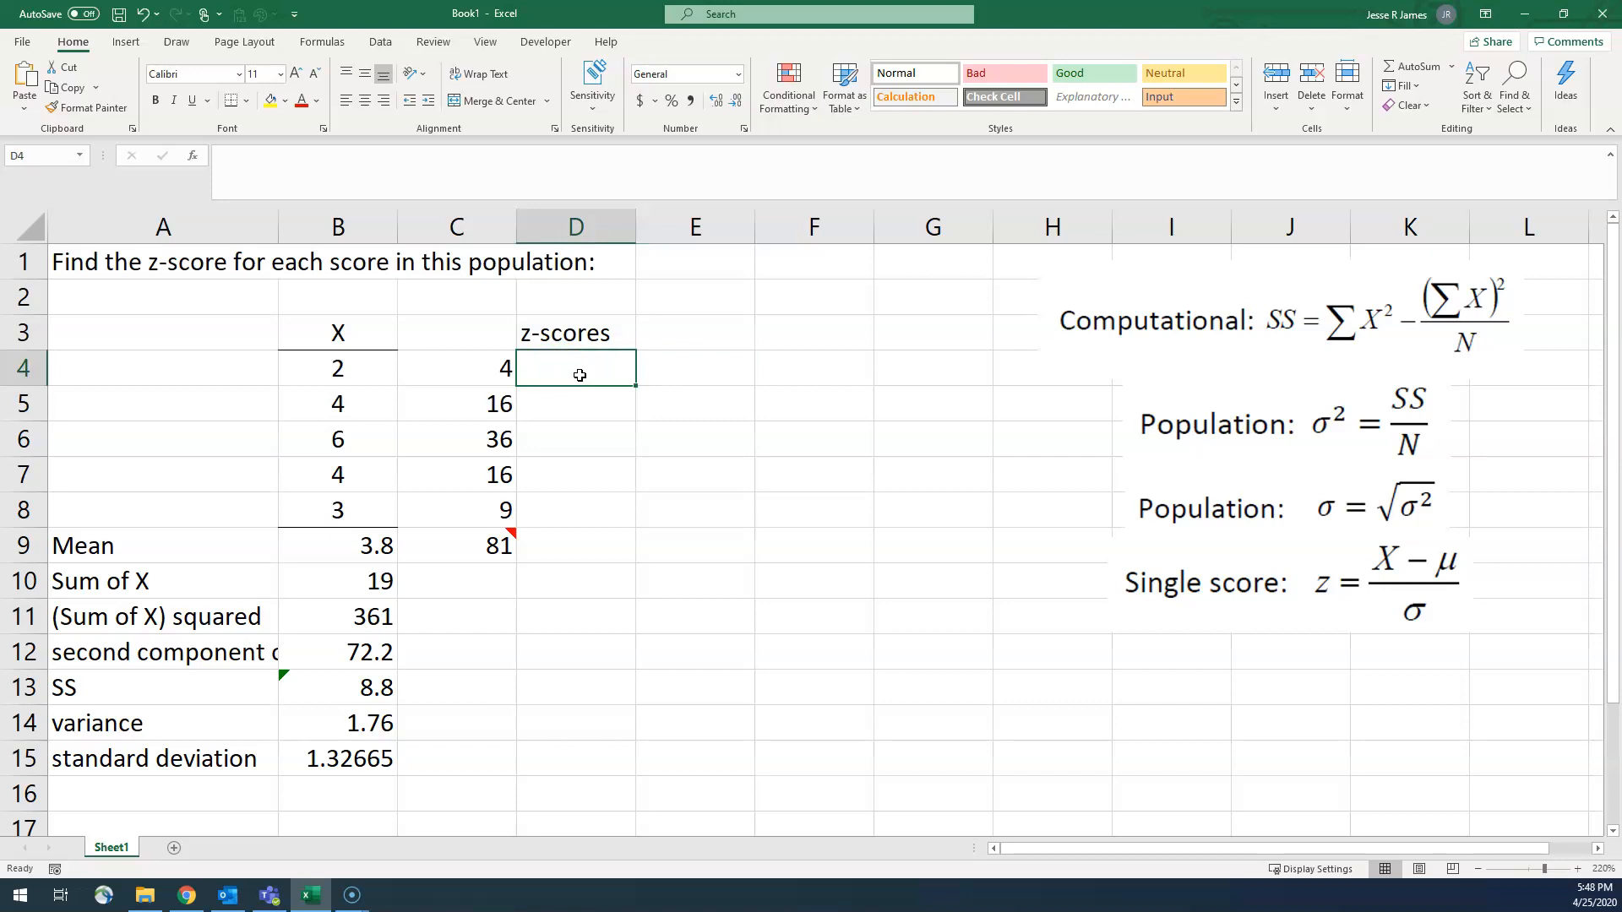
pyautogui.click(363, 367)
pyautogui.click(365, 402)
pyautogui.click(360, 441)
pyautogui.click(358, 477)
pyautogui.click(356, 511)
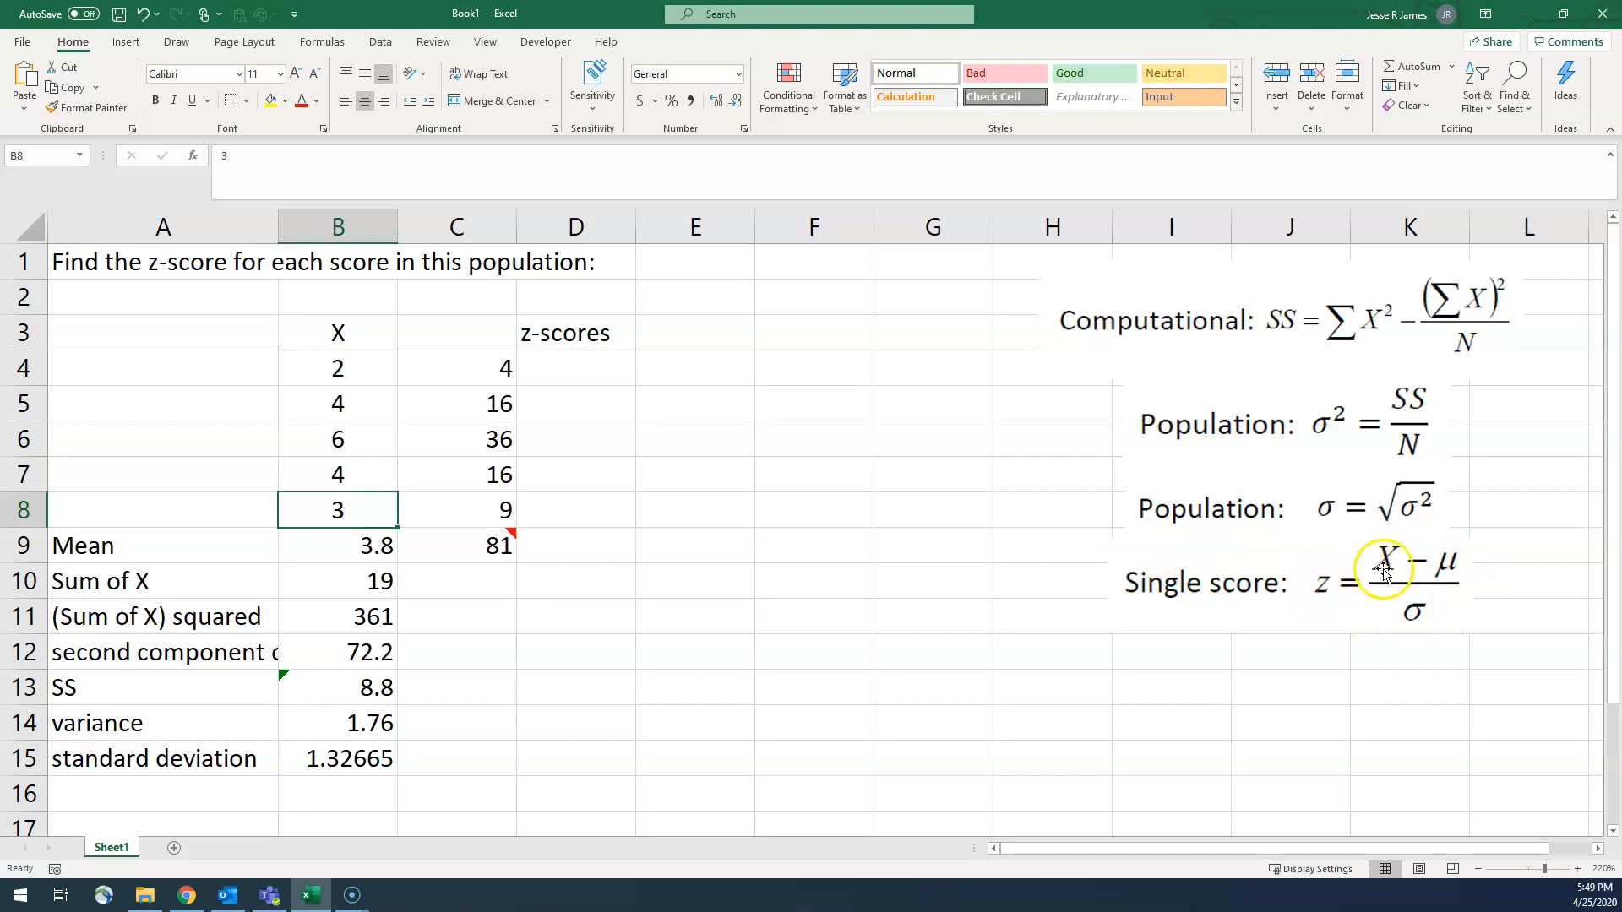
pyautogui.moveTo(340, 385); pyautogui.dragTo(342, 509)
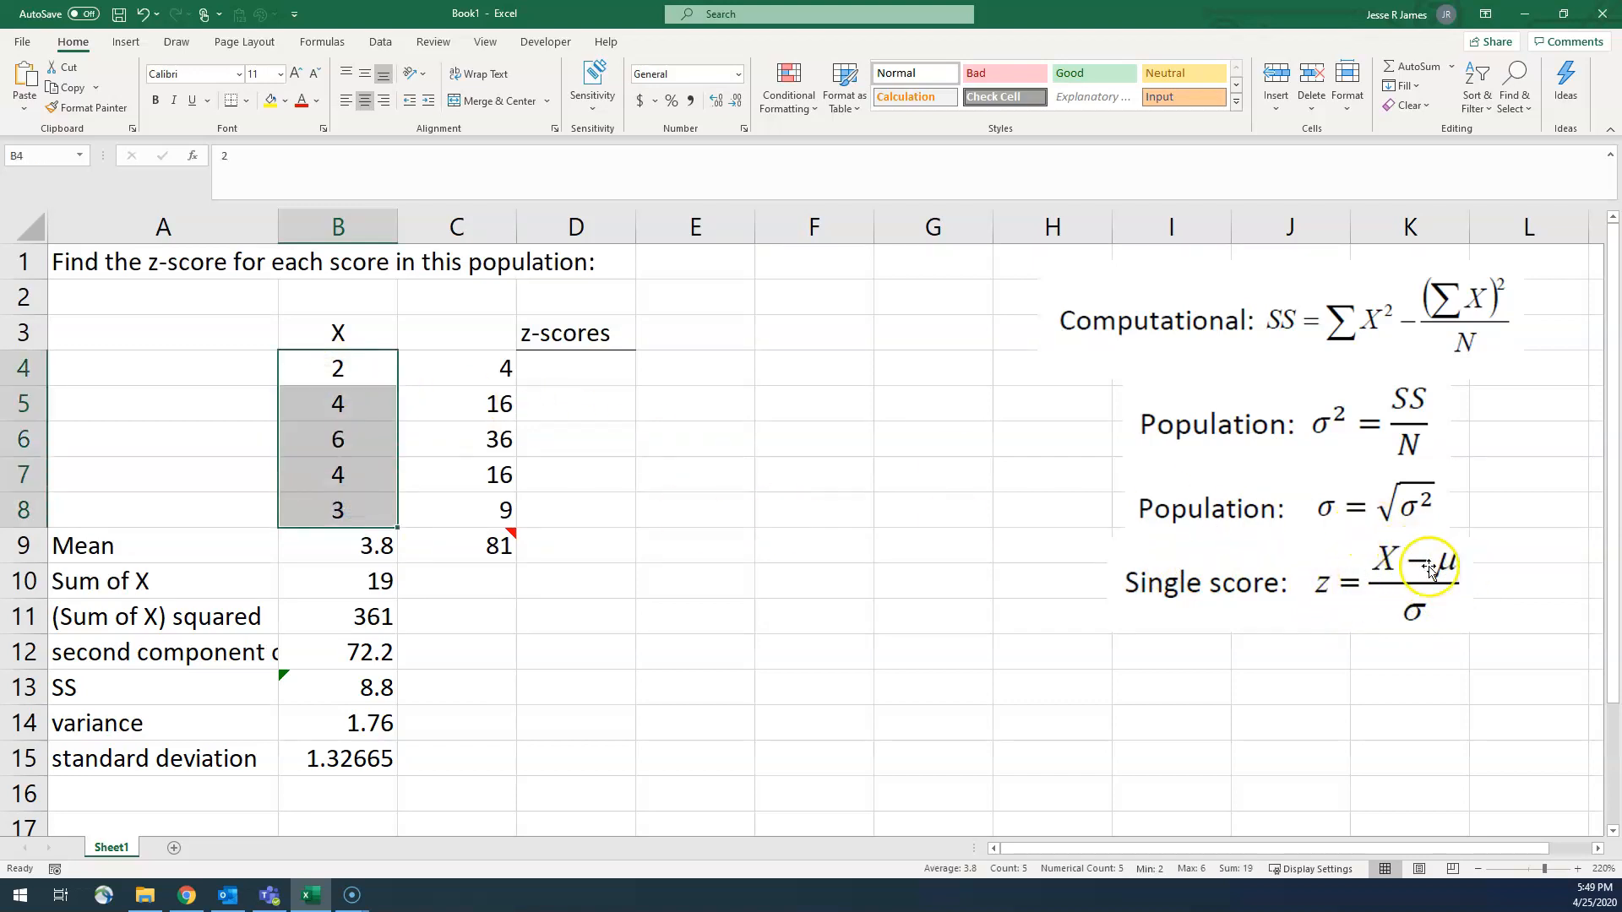
pyautogui.click(317, 541)
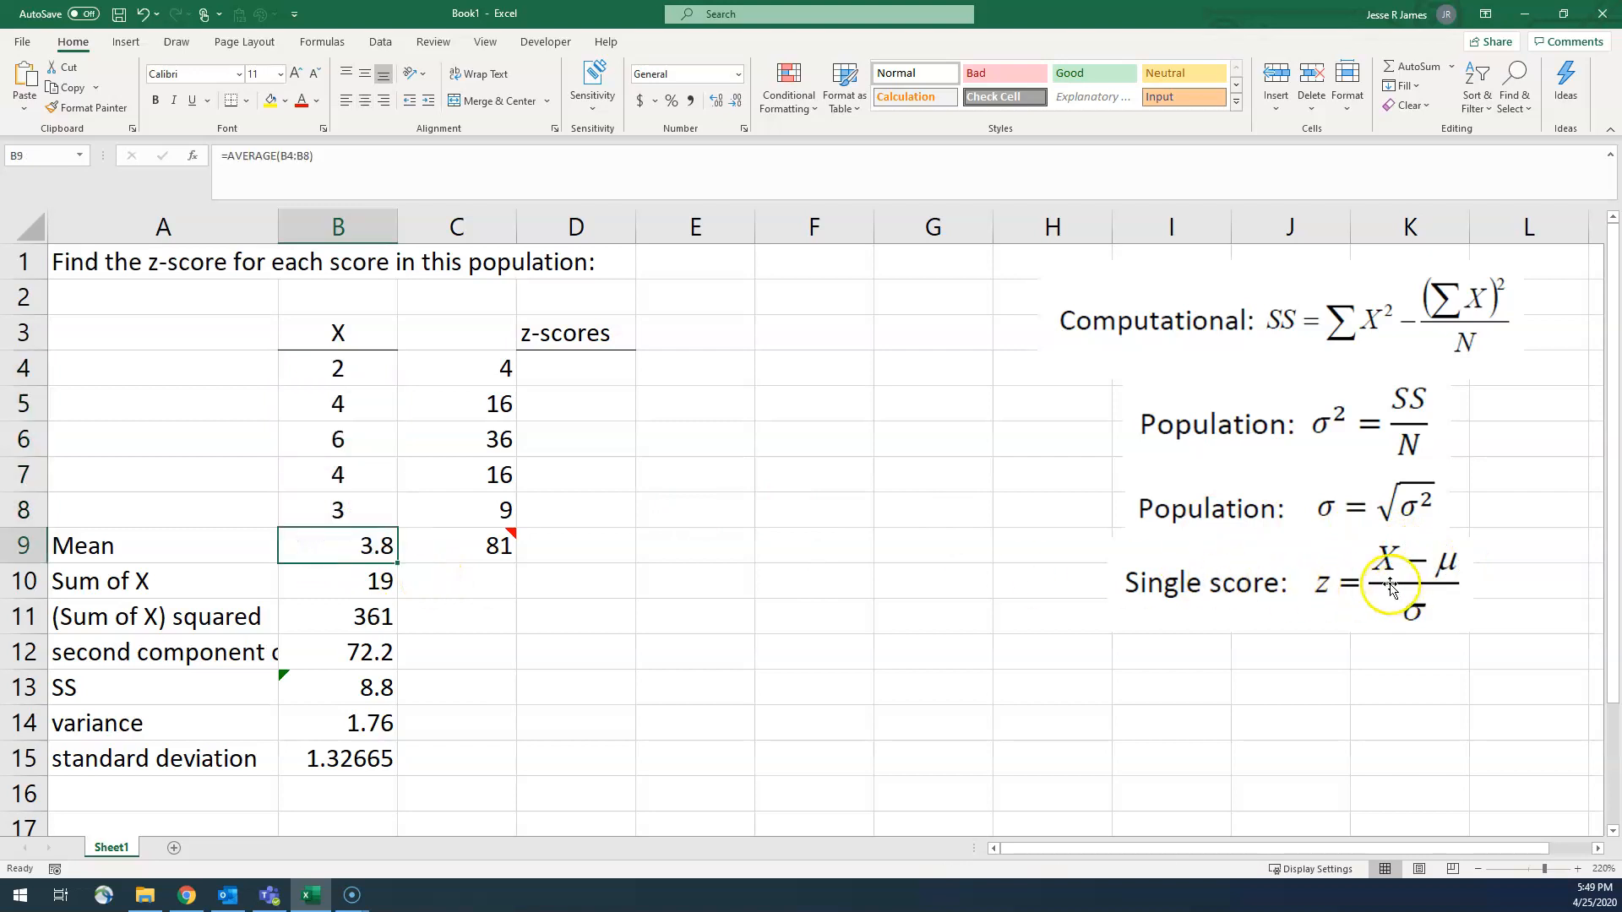
pyautogui.click(381, 760)
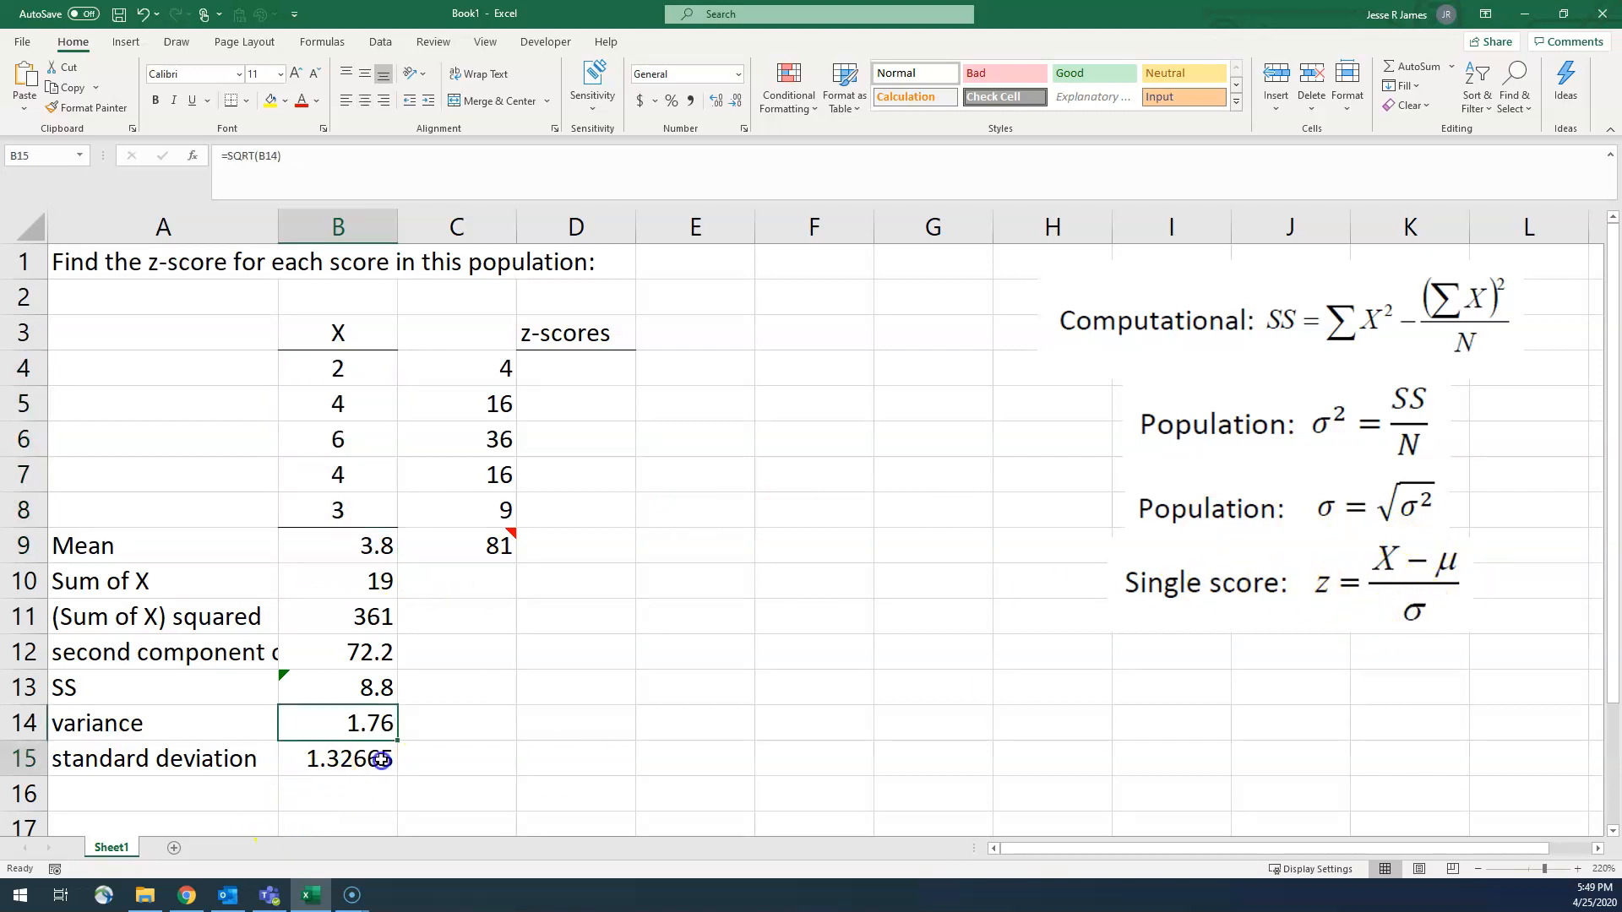
pyautogui.click(553, 372)
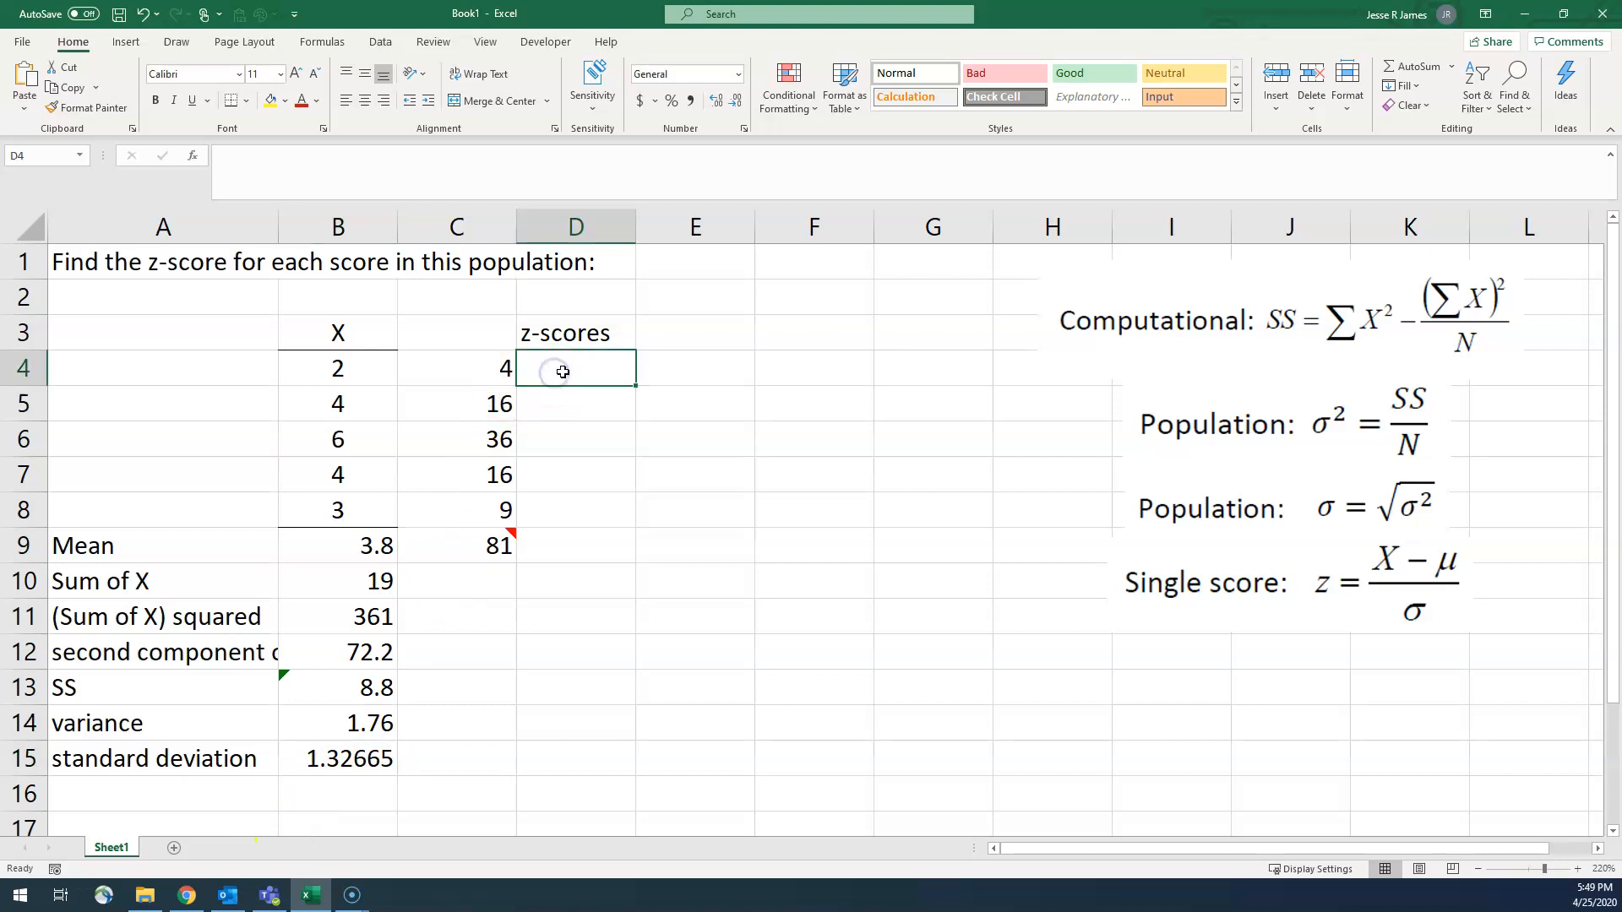
# Step: Compute the first score's z-score in cell D4 with =(B4-$B$9)/$B$15, using absolute references for the mean and standard deviation
pyautogui.write('=')
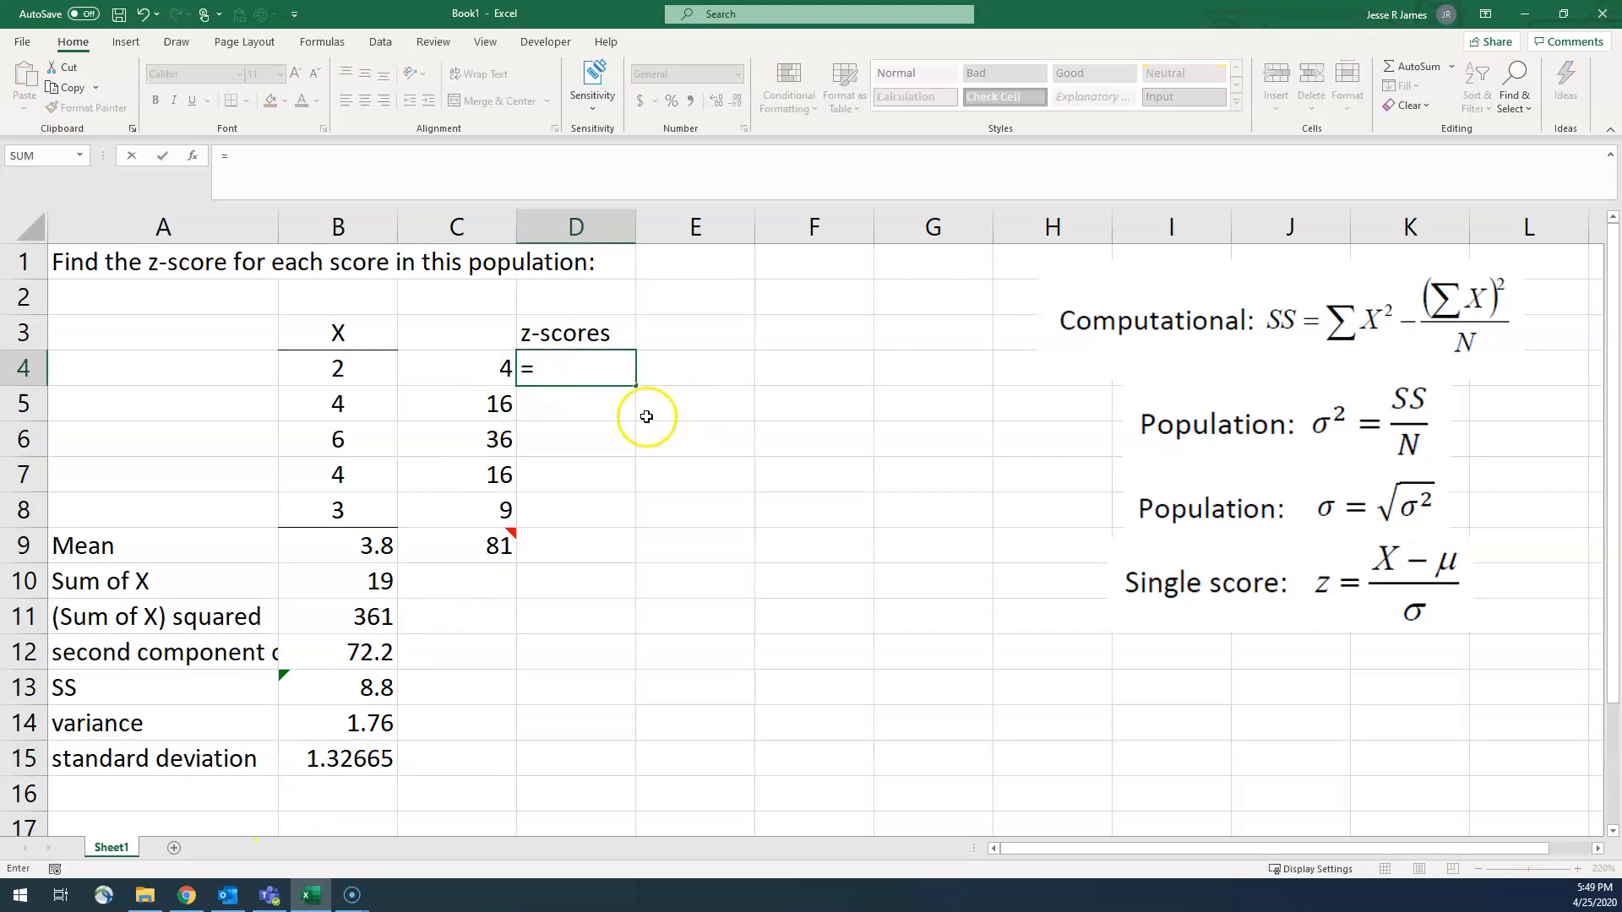
pyautogui.click(366, 369)
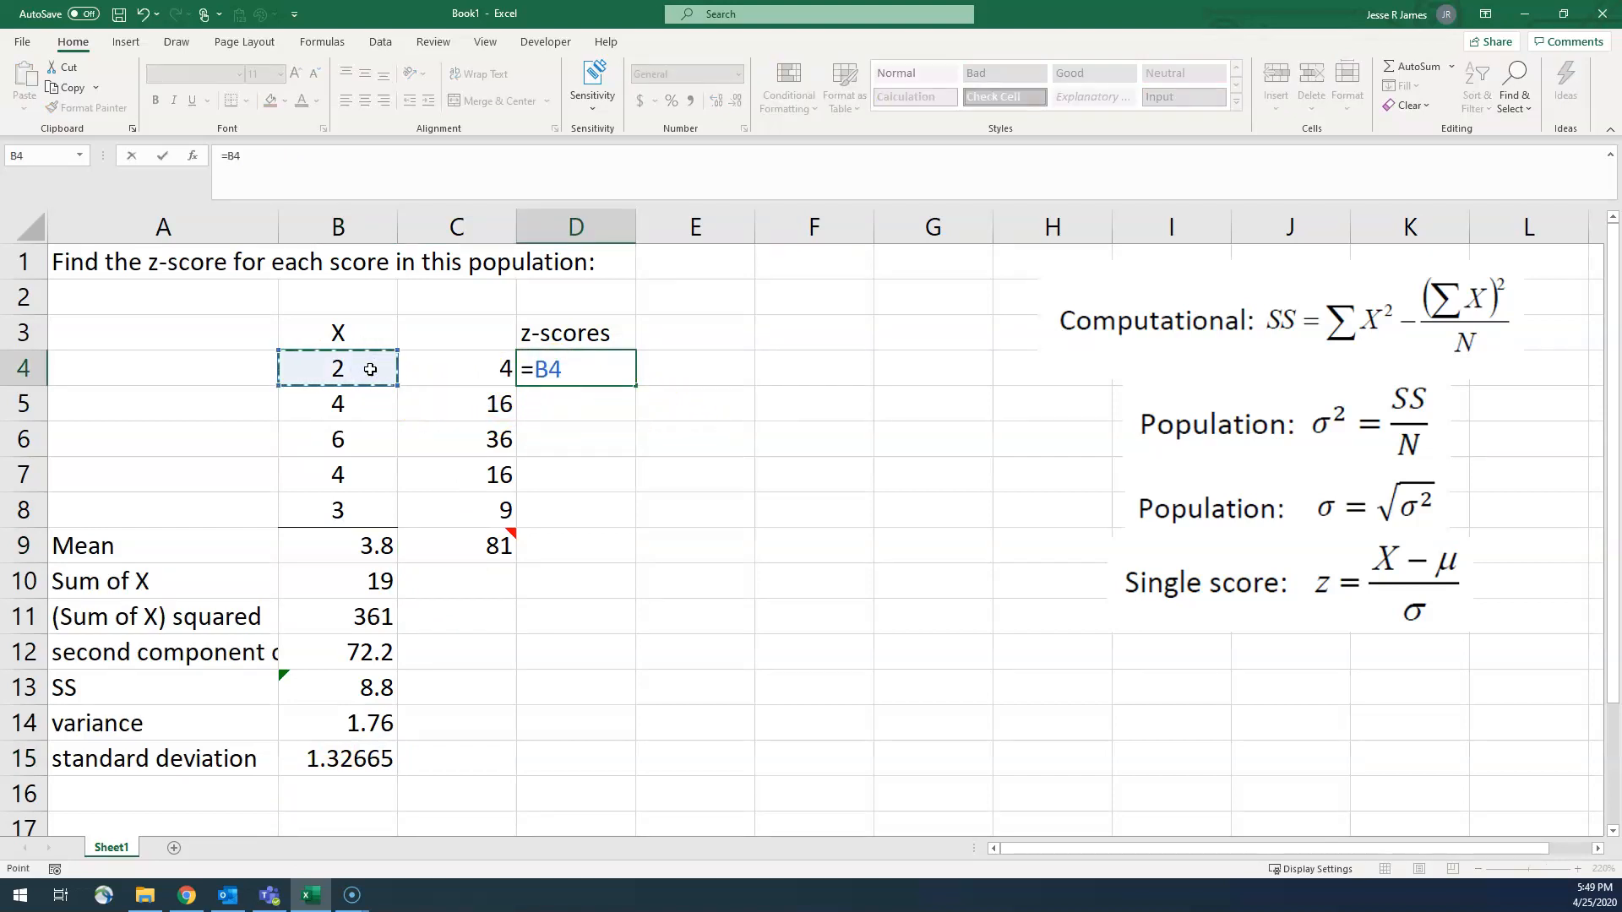
pyautogui.write('-')
pyautogui.click(325, 548)
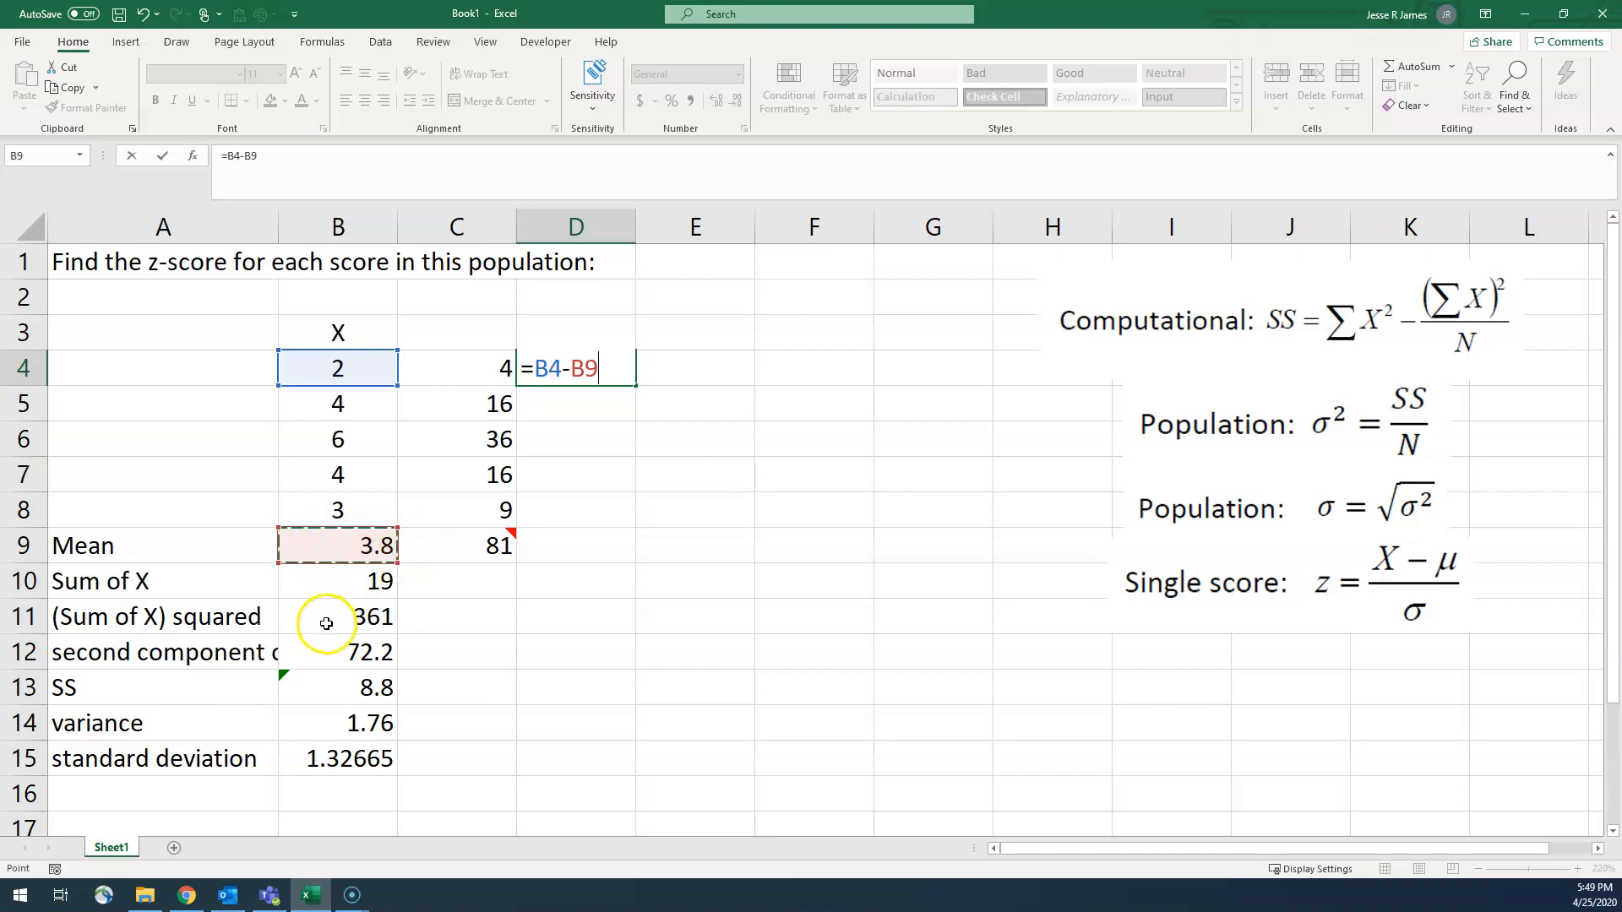
pyautogui.press('F4')
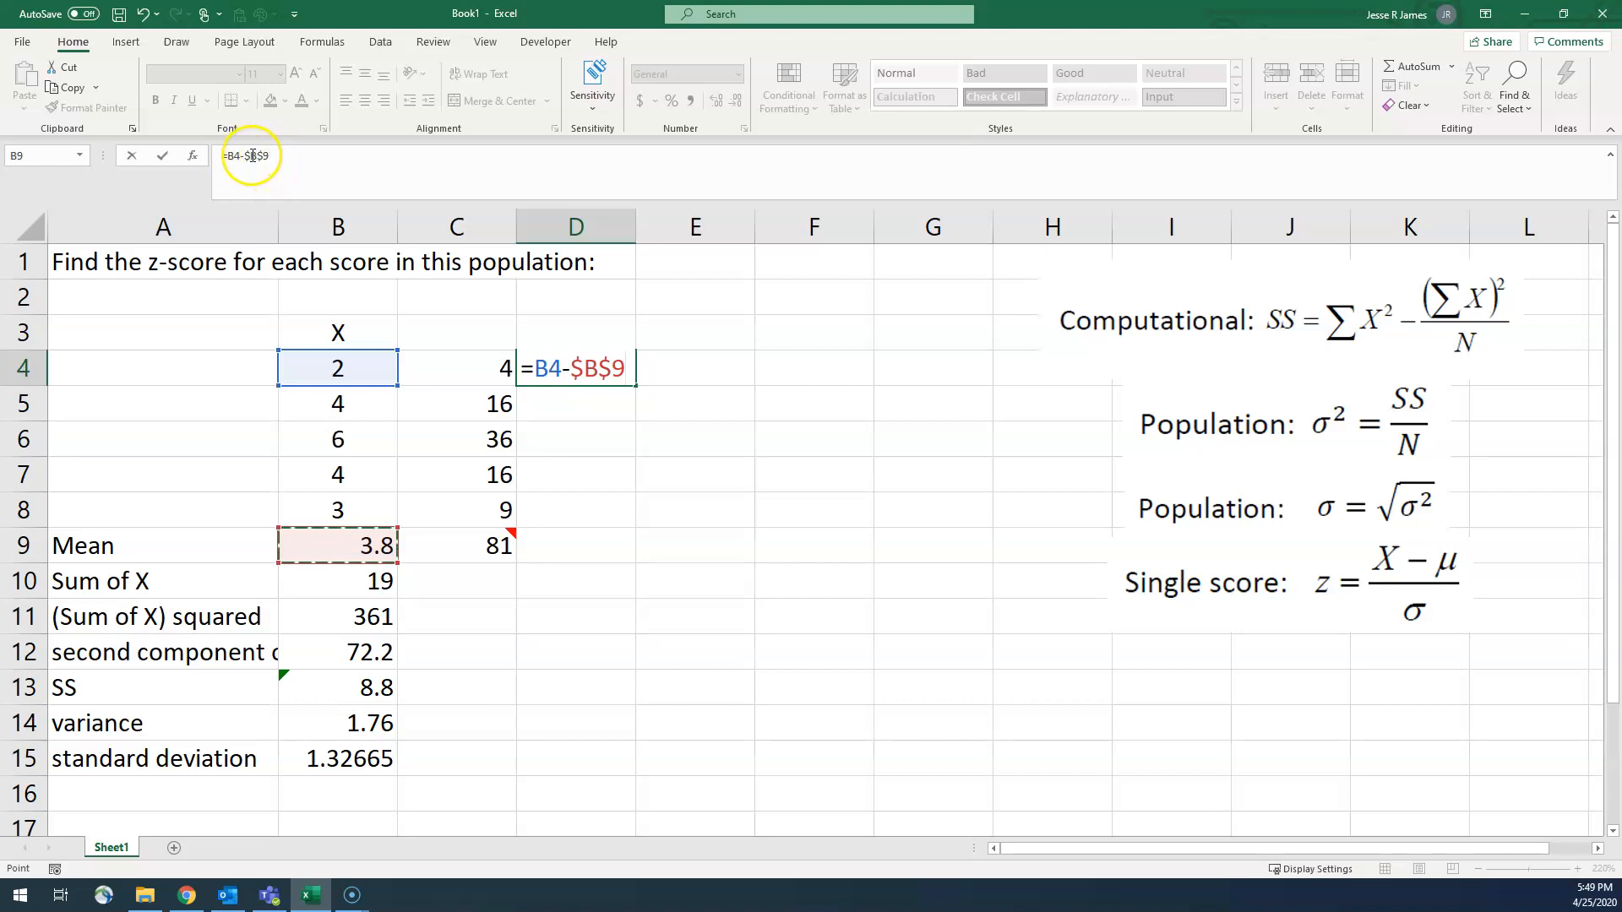
pyautogui.click(295, 155)
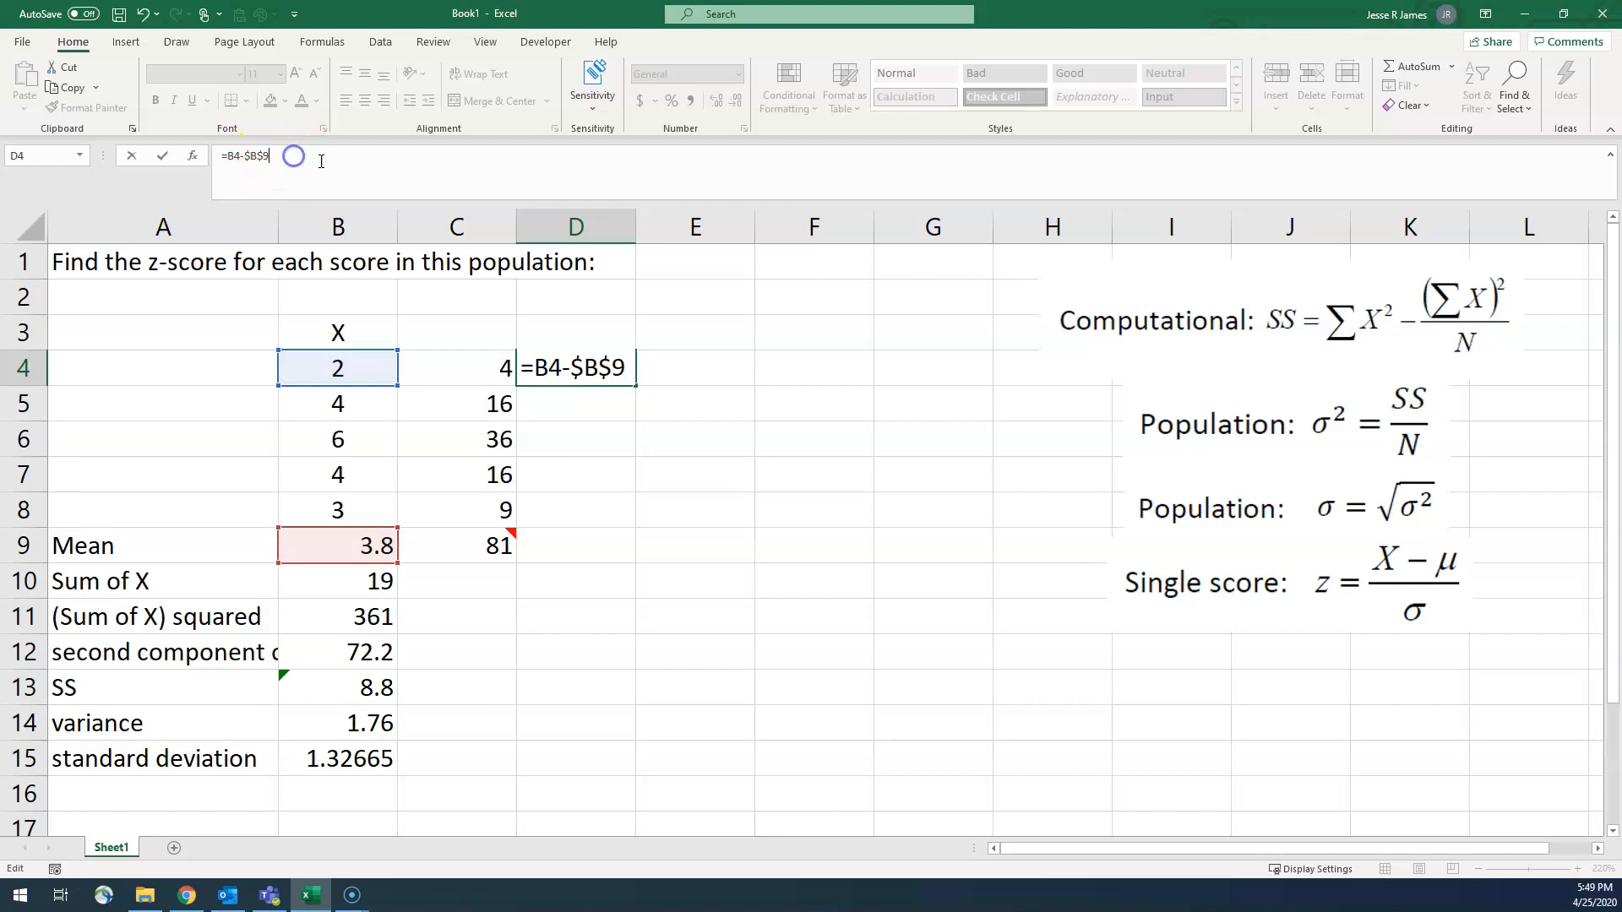
pyautogui.write(')')
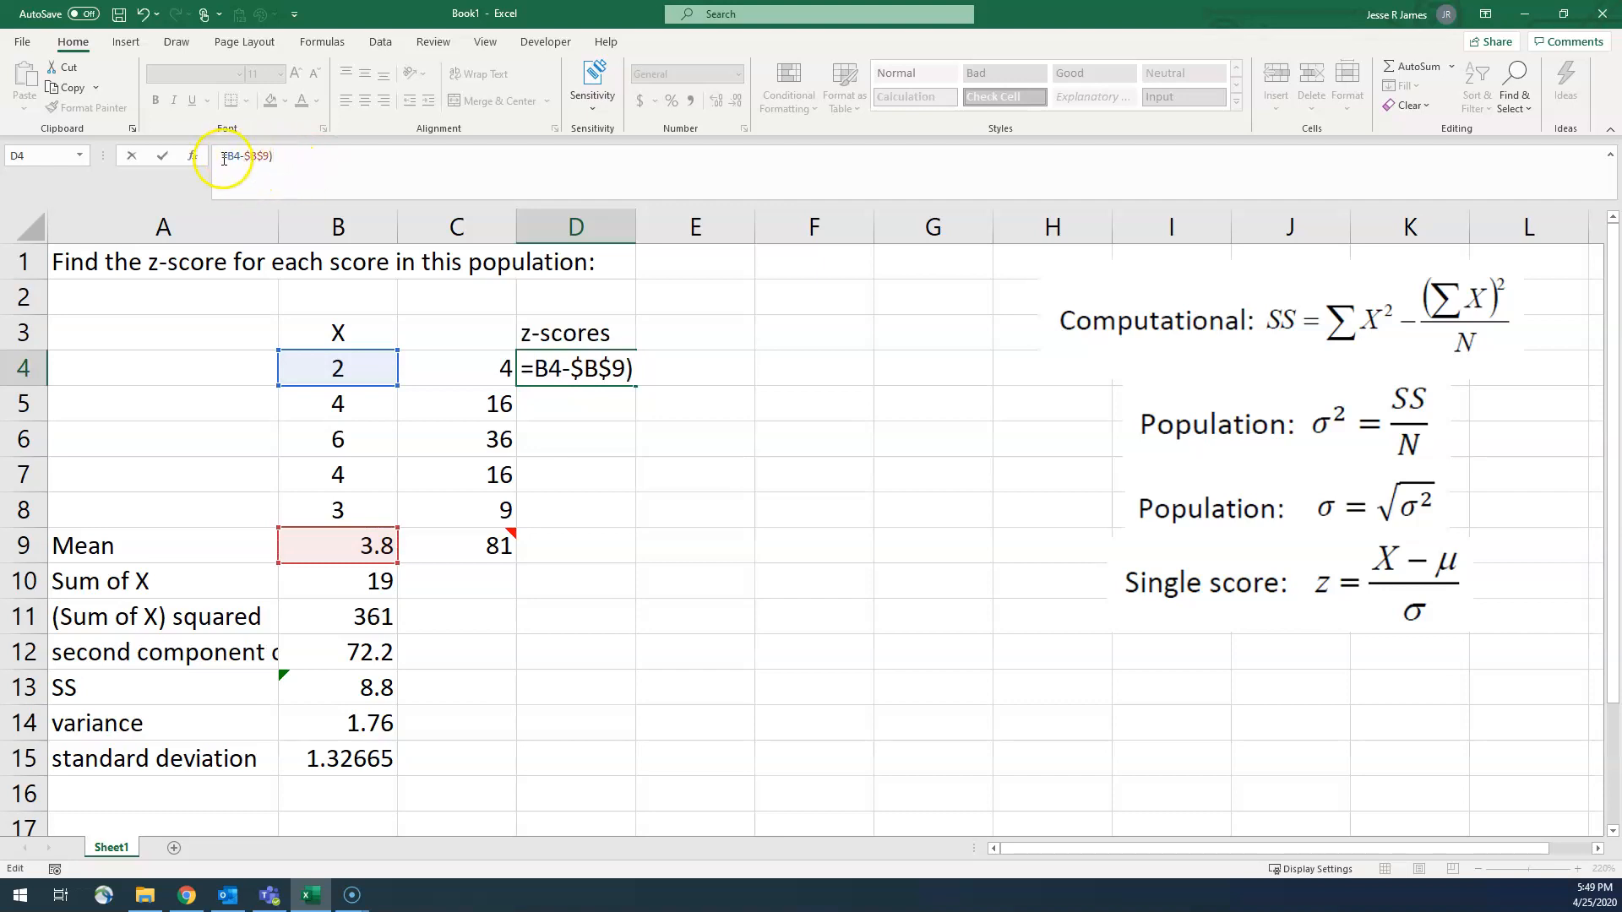
pyautogui.write('(')
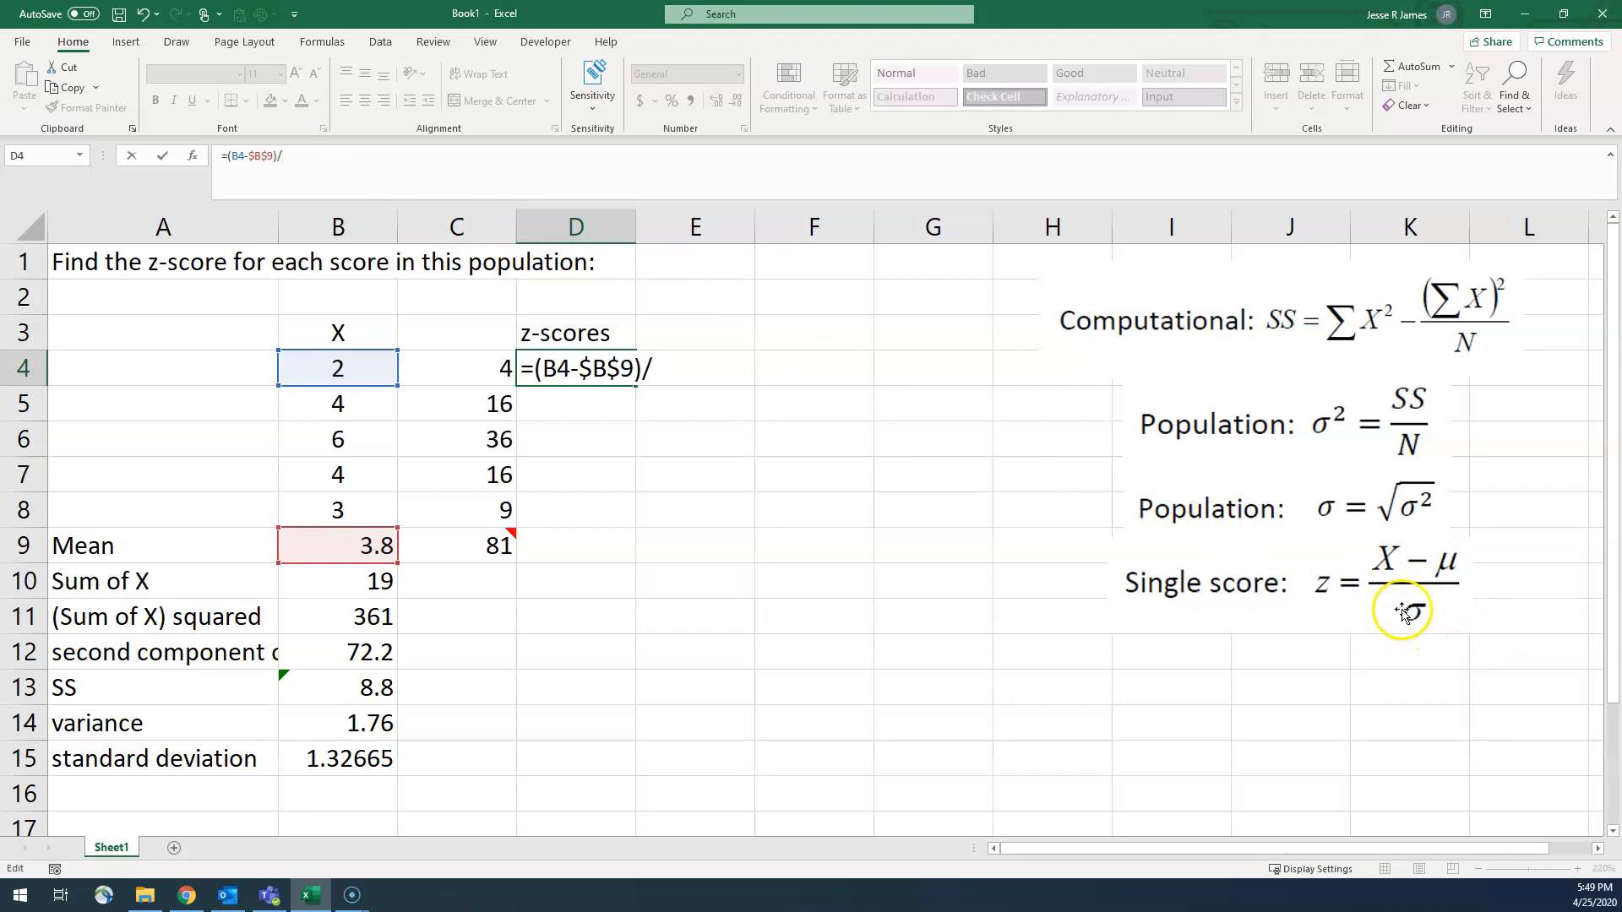
pyautogui.click(326, 759)
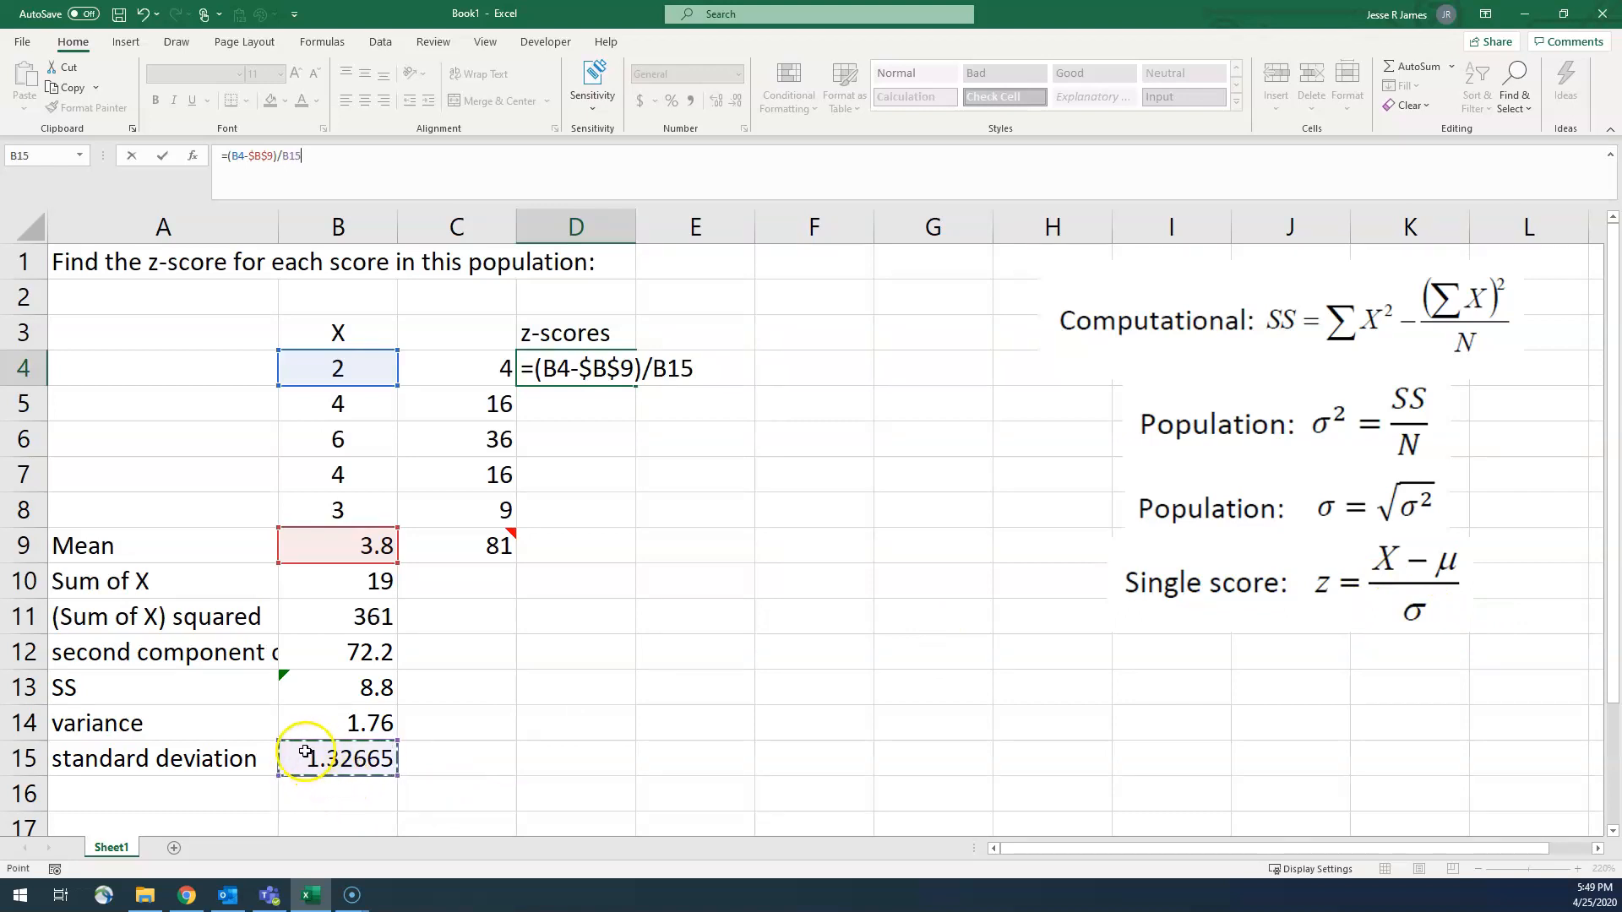
pyautogui.press('F4')
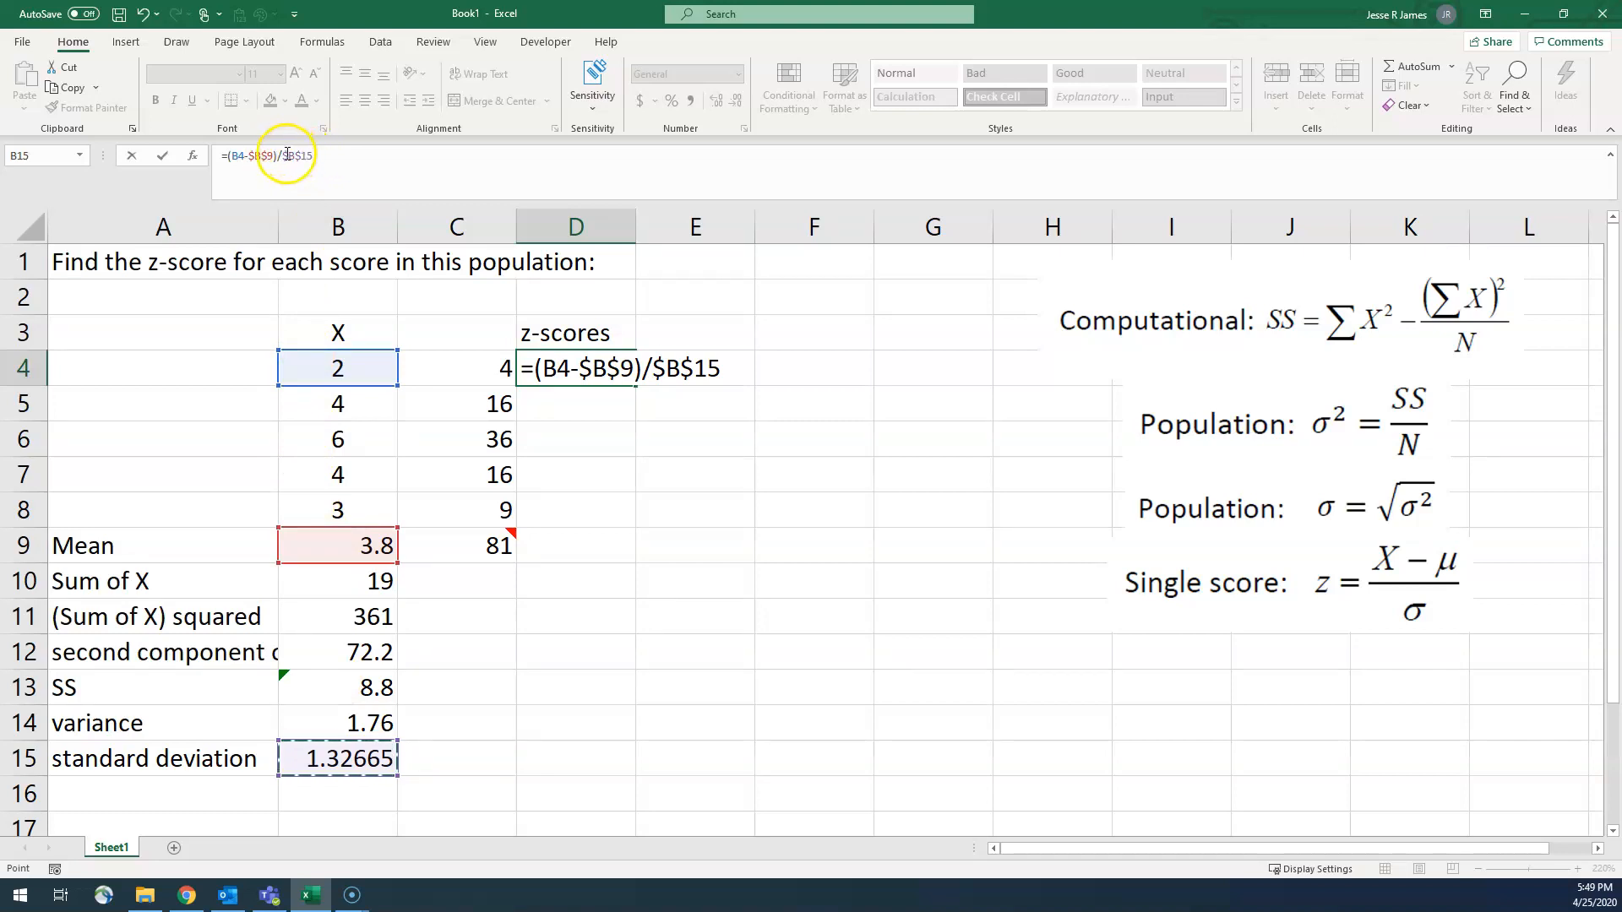
pyautogui.press('Return')
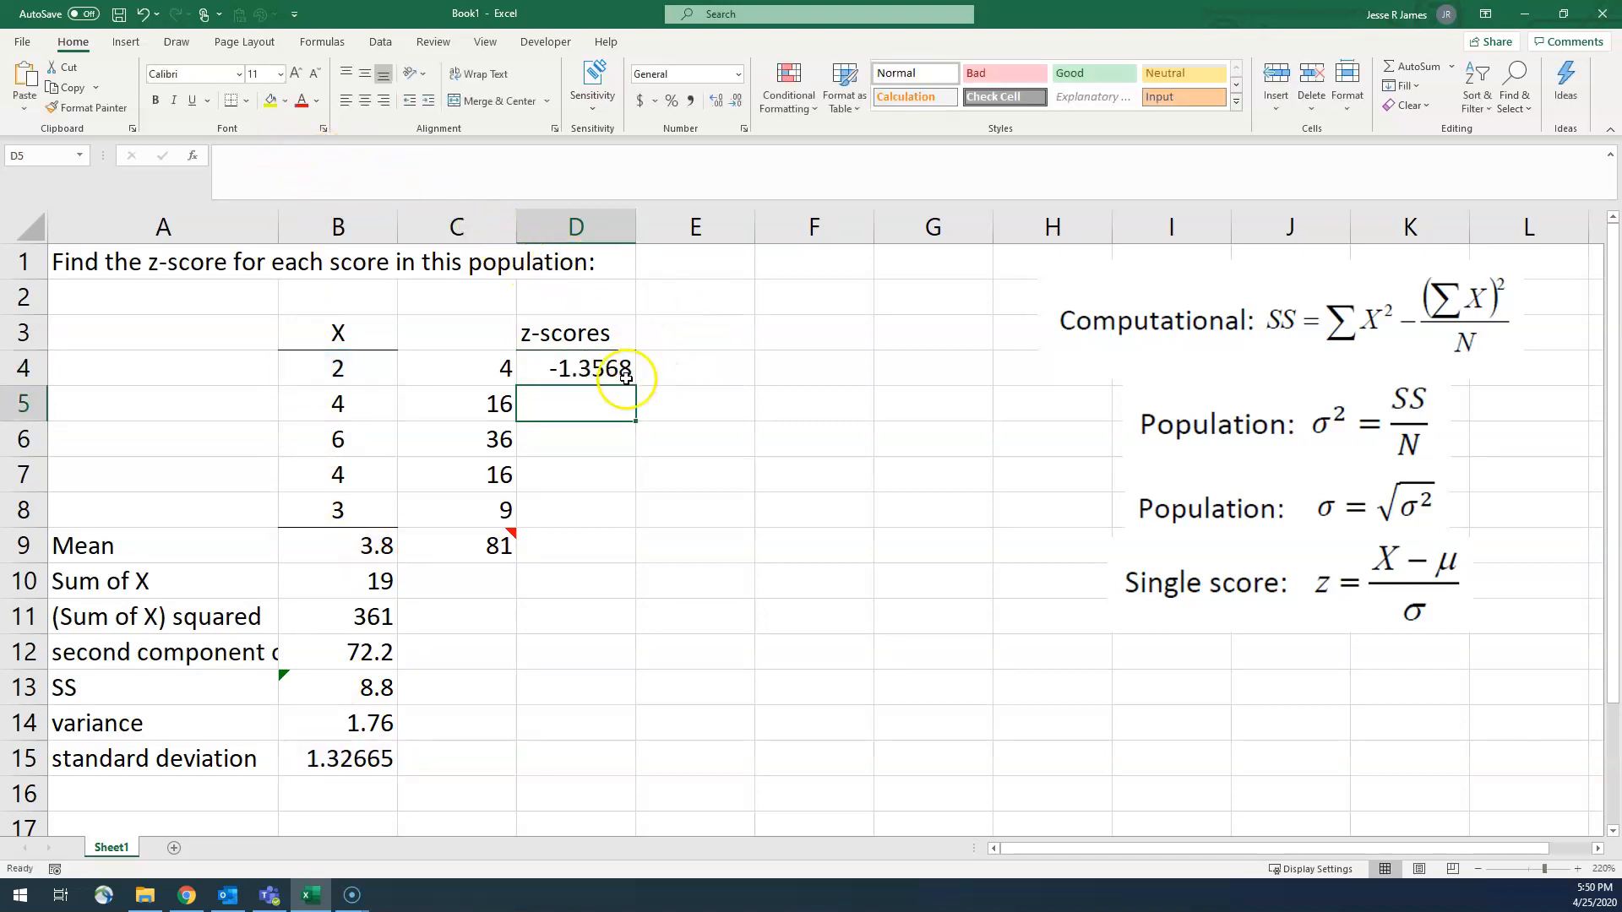
# Step: Fill the z-score formula from D4 down through D8 for the remaining scores
pyautogui.click(591, 372)
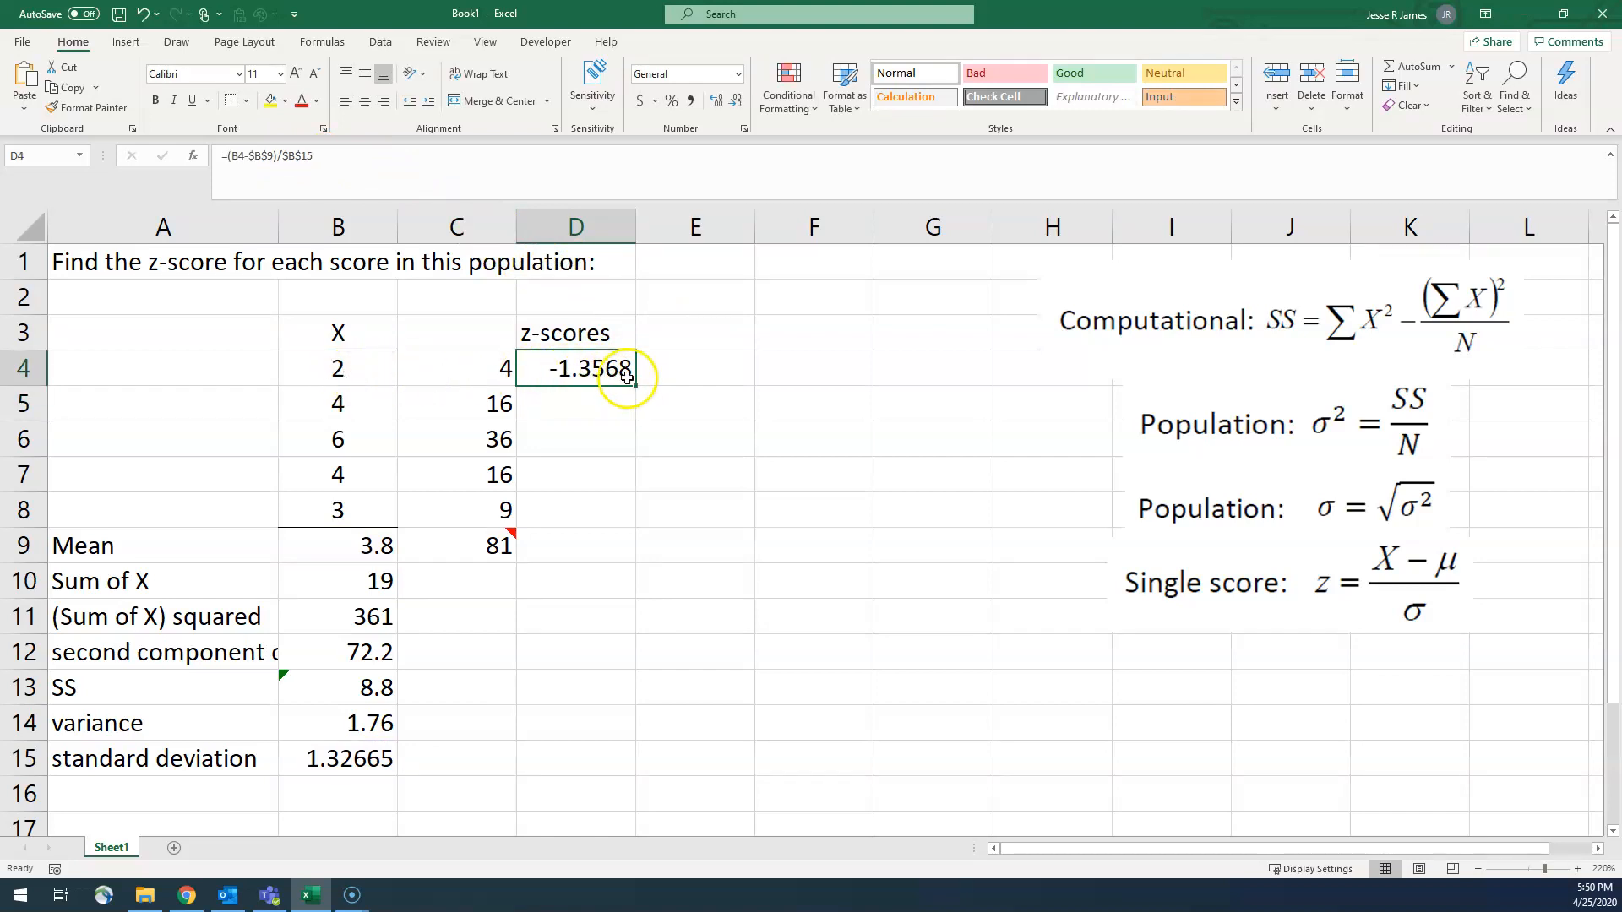
pyautogui.moveTo(635, 386); pyautogui.dragTo(644, 530)
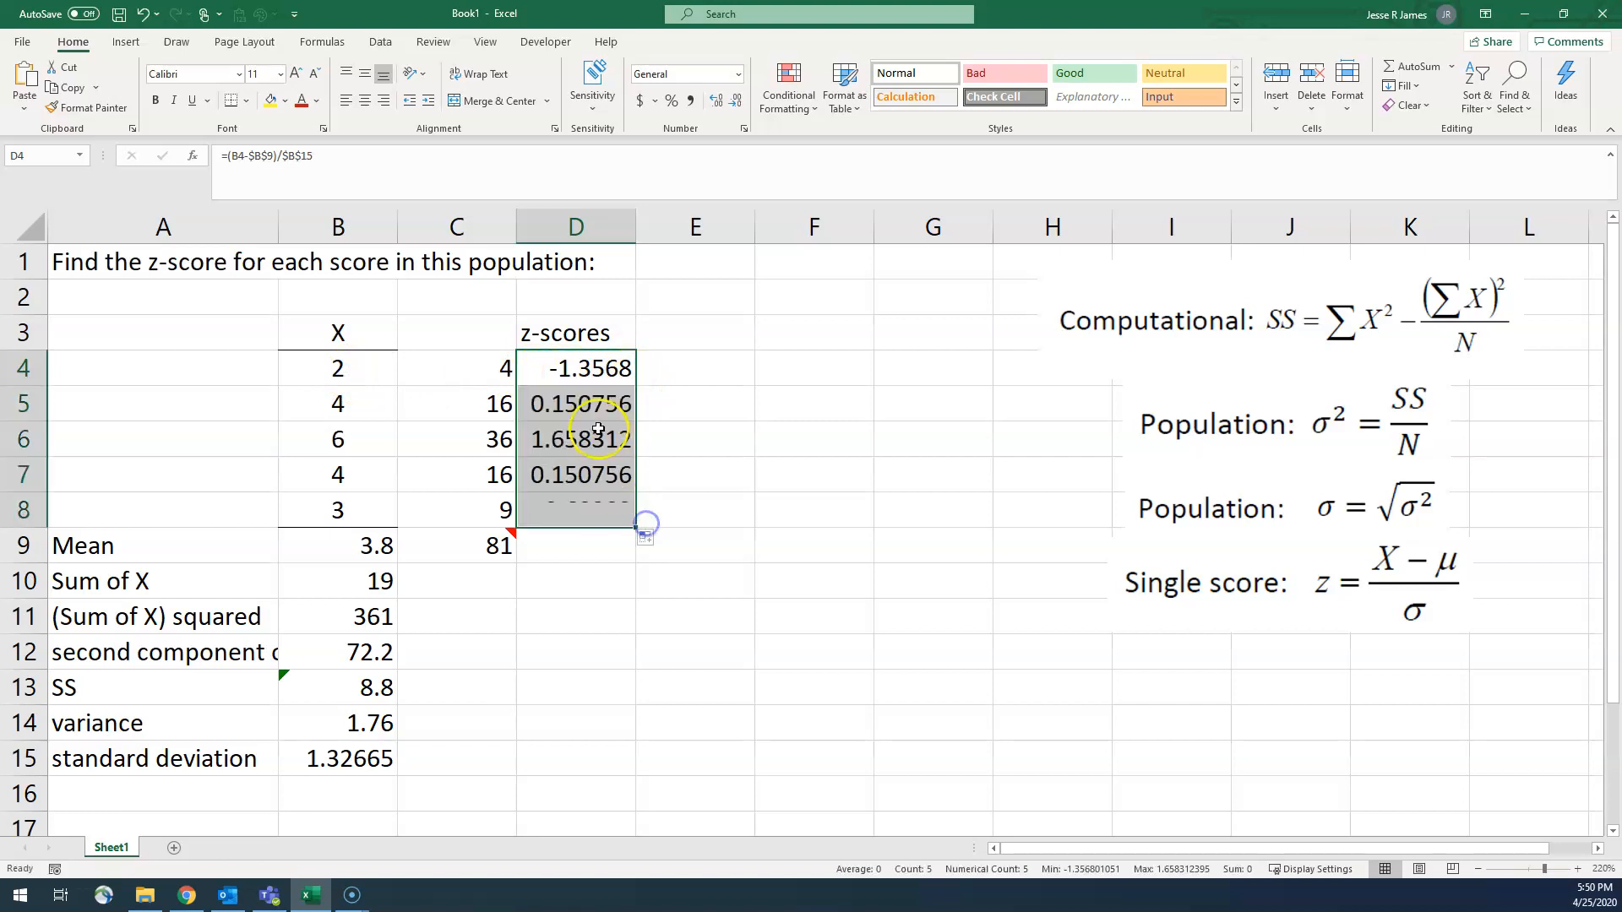
# Step: Review the scores in column B and compare those in rows 4 to 6 with their z-scores in column D
pyautogui.click(354, 370)
pyautogui.click(362, 404)
pyautogui.click(358, 446)
pyautogui.click(358, 471)
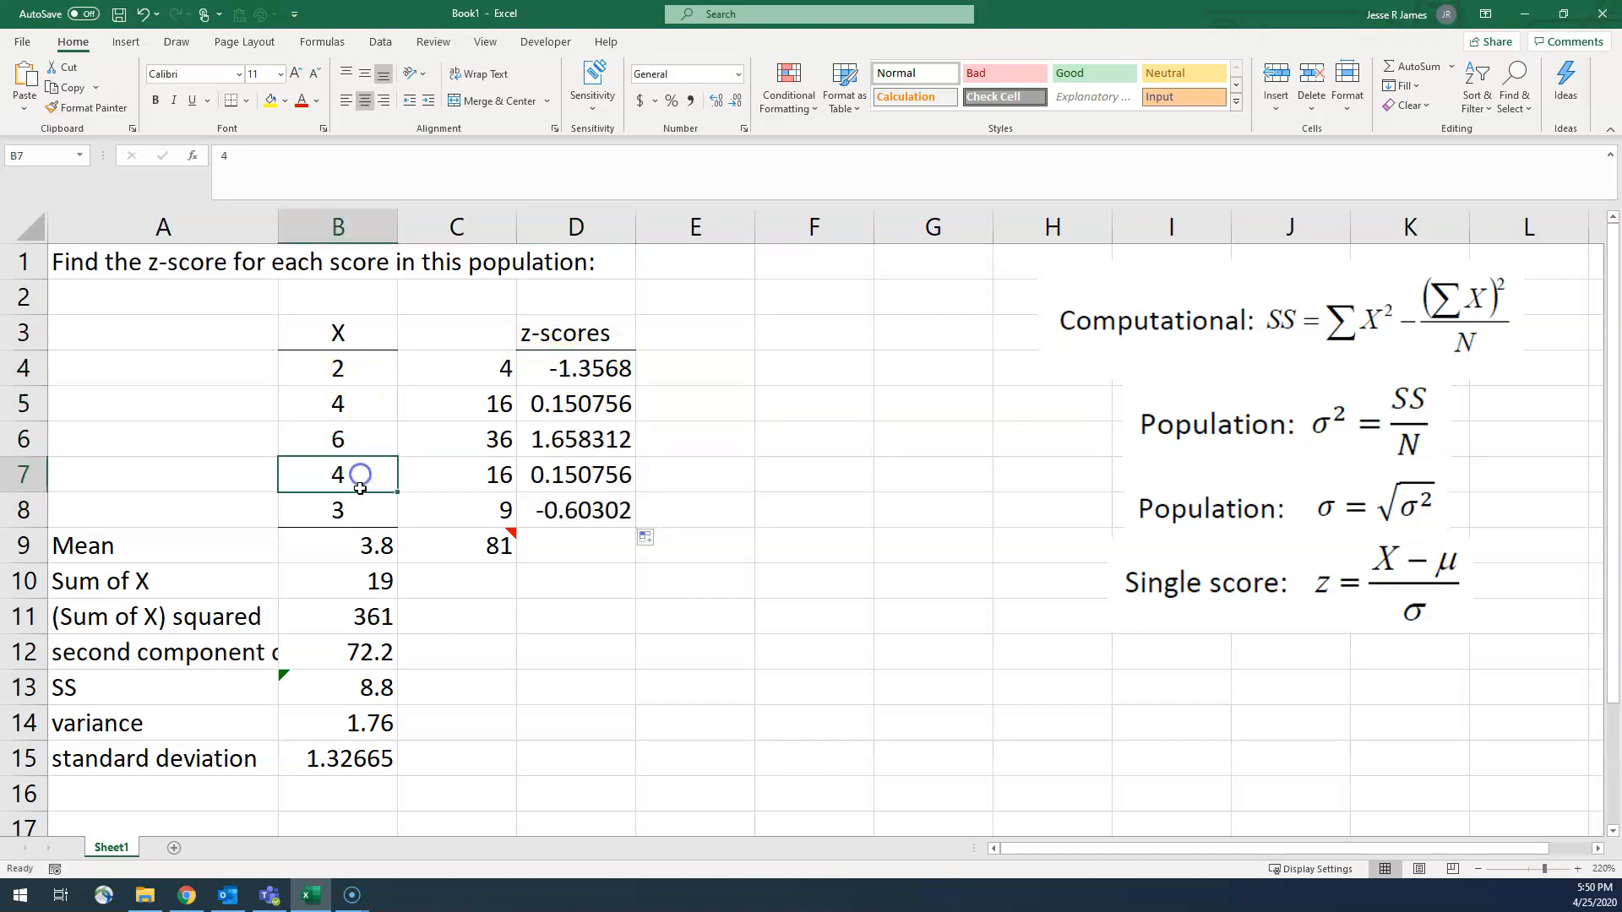
pyautogui.click(359, 365)
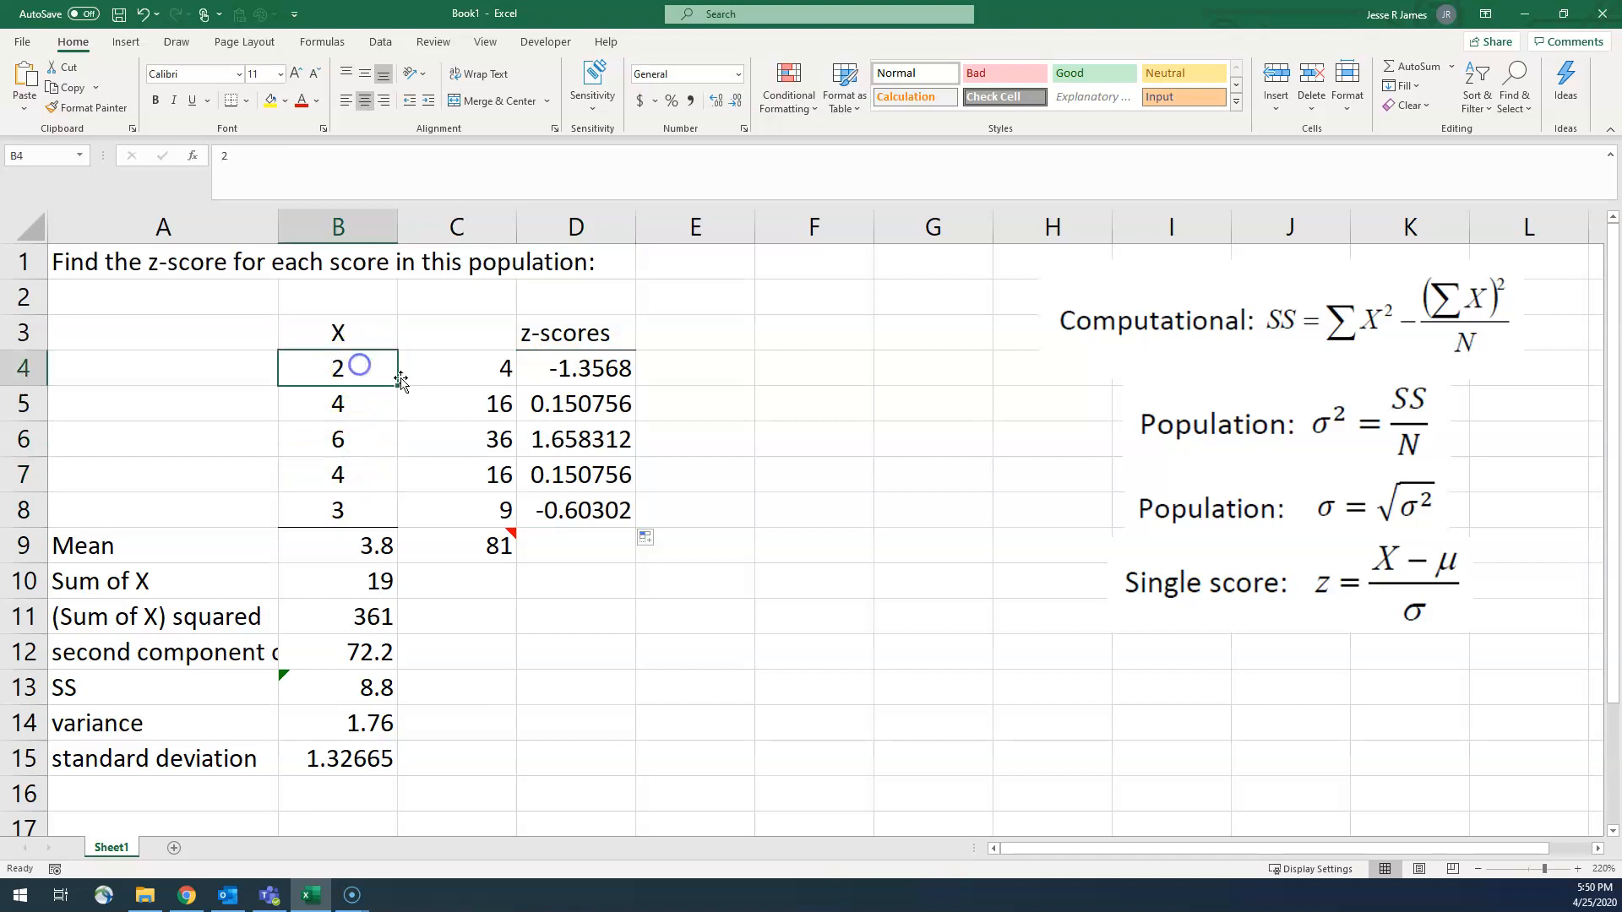
pyautogui.click(550, 370)
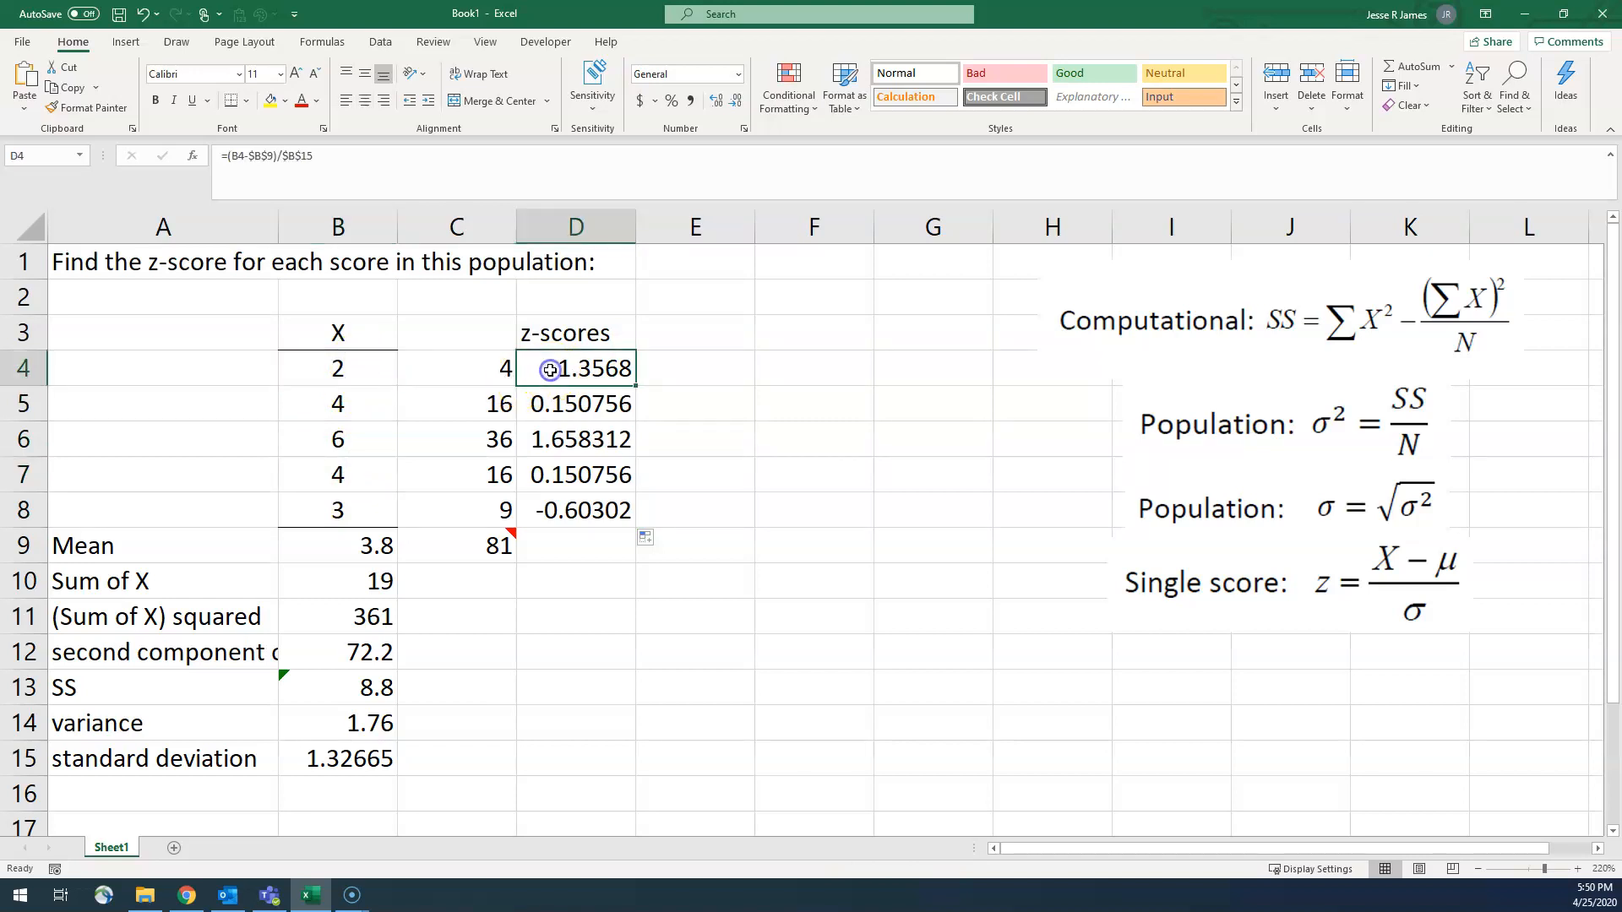
pyautogui.click(341, 405)
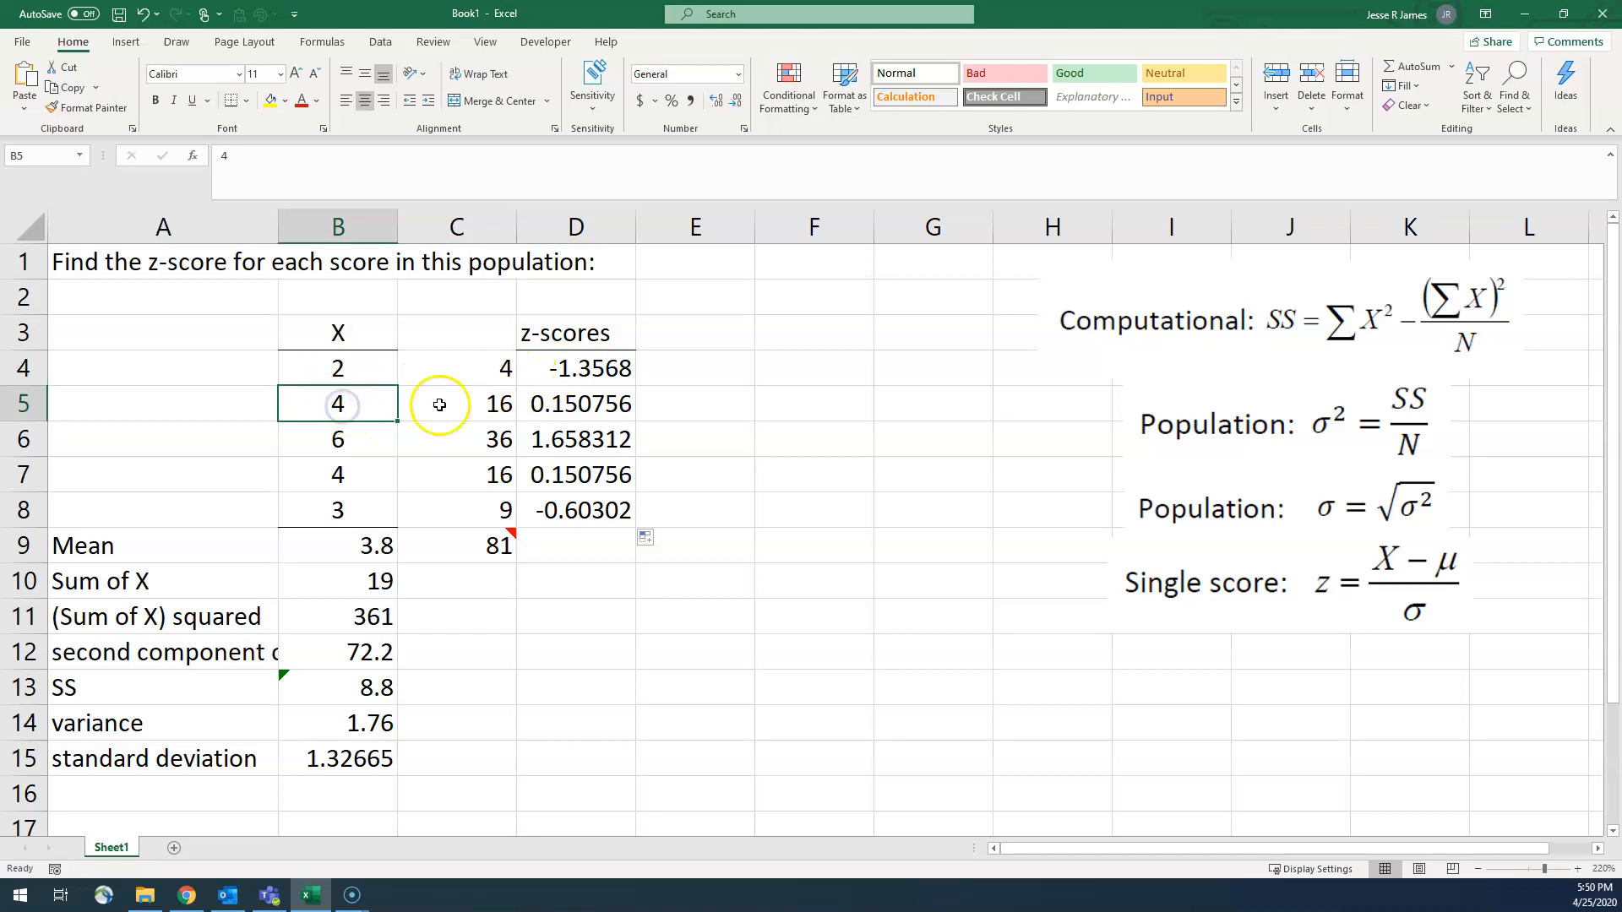
pyautogui.click(538, 404)
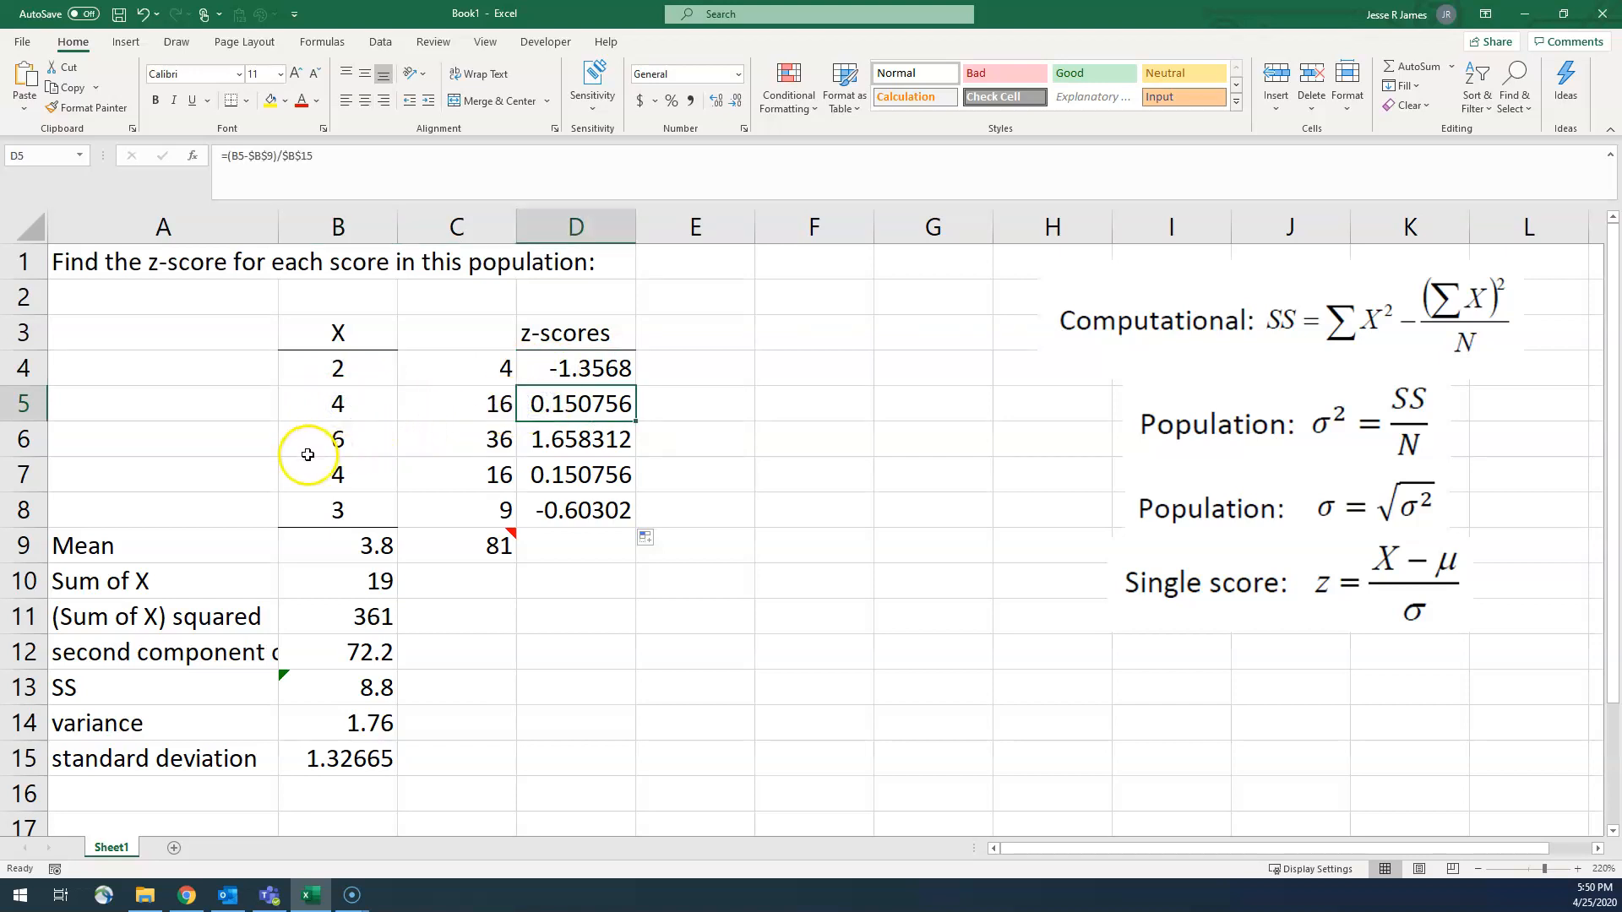
pyautogui.click(347, 439)
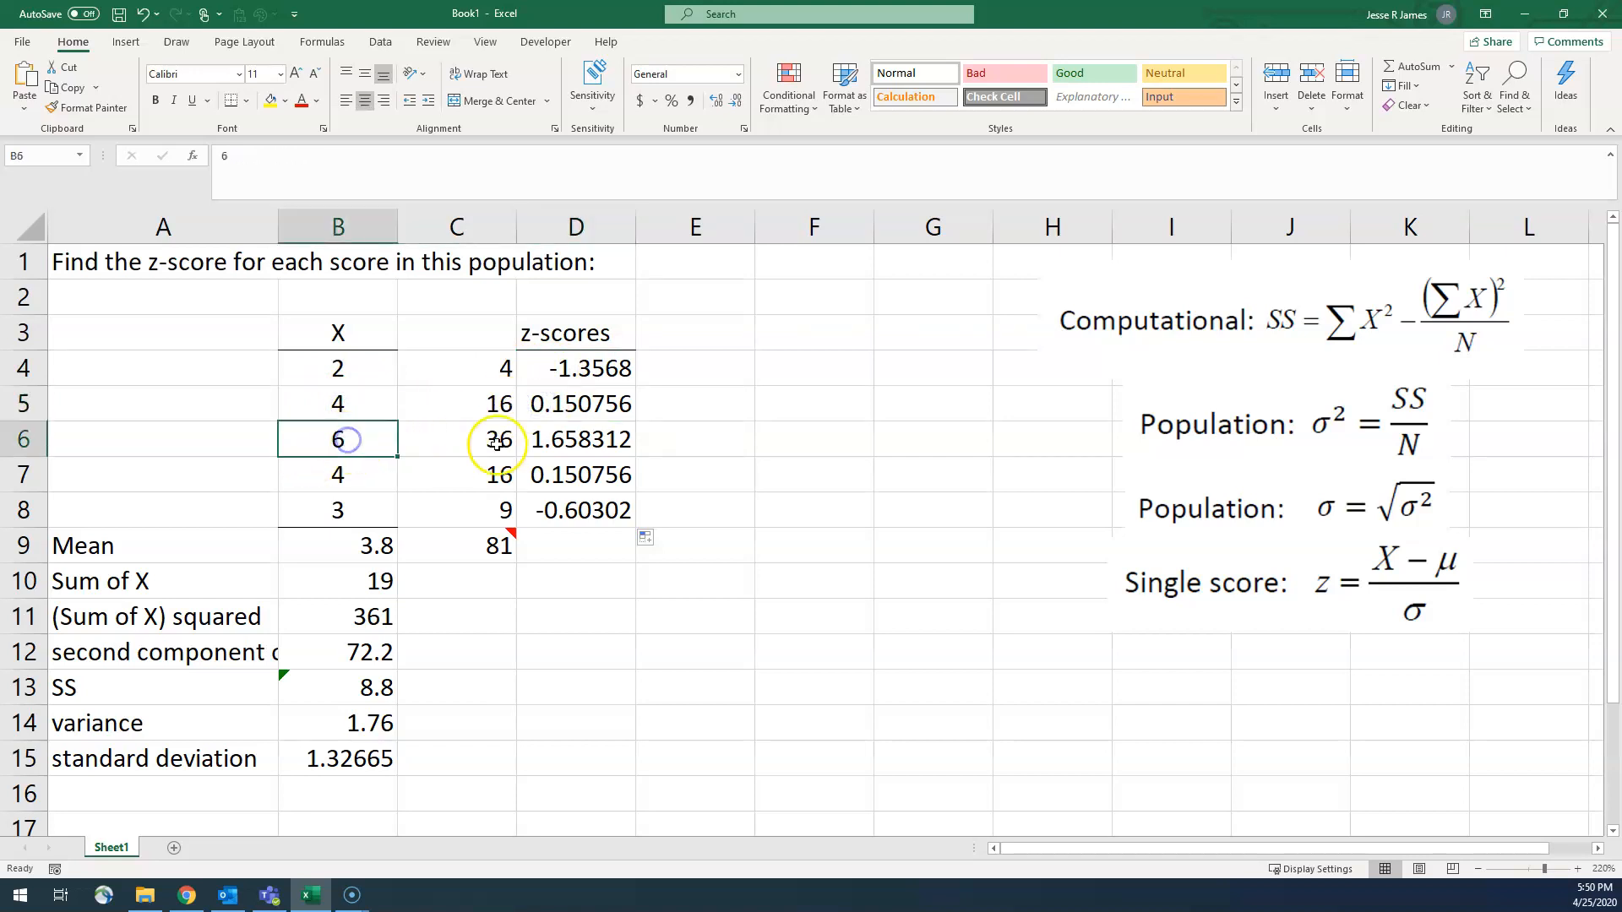
pyautogui.click(549, 441)
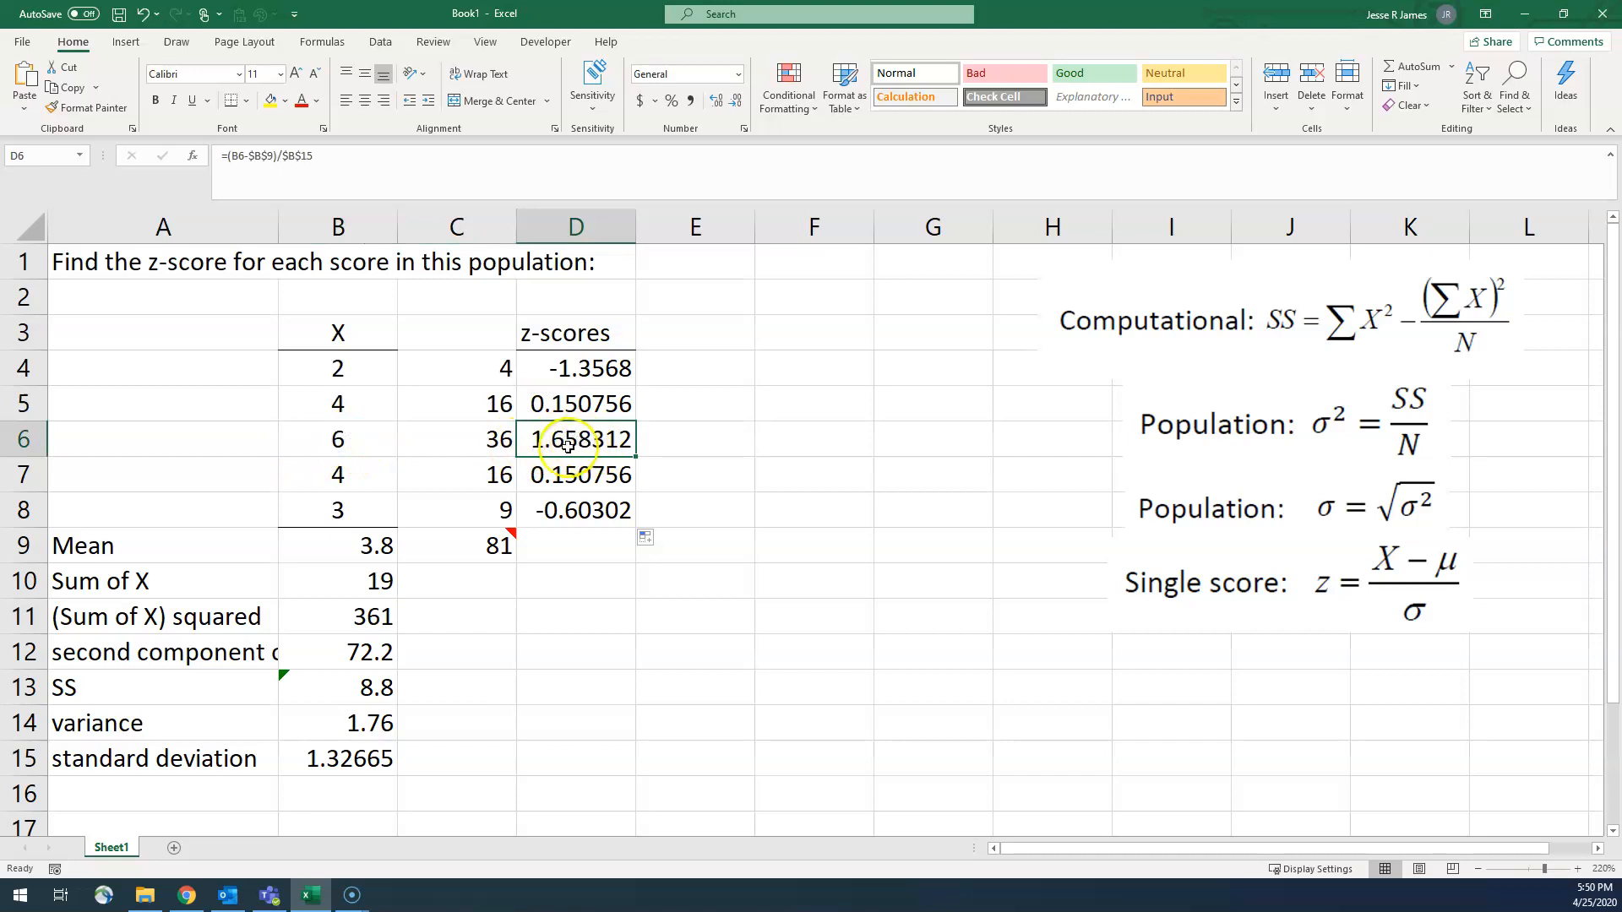